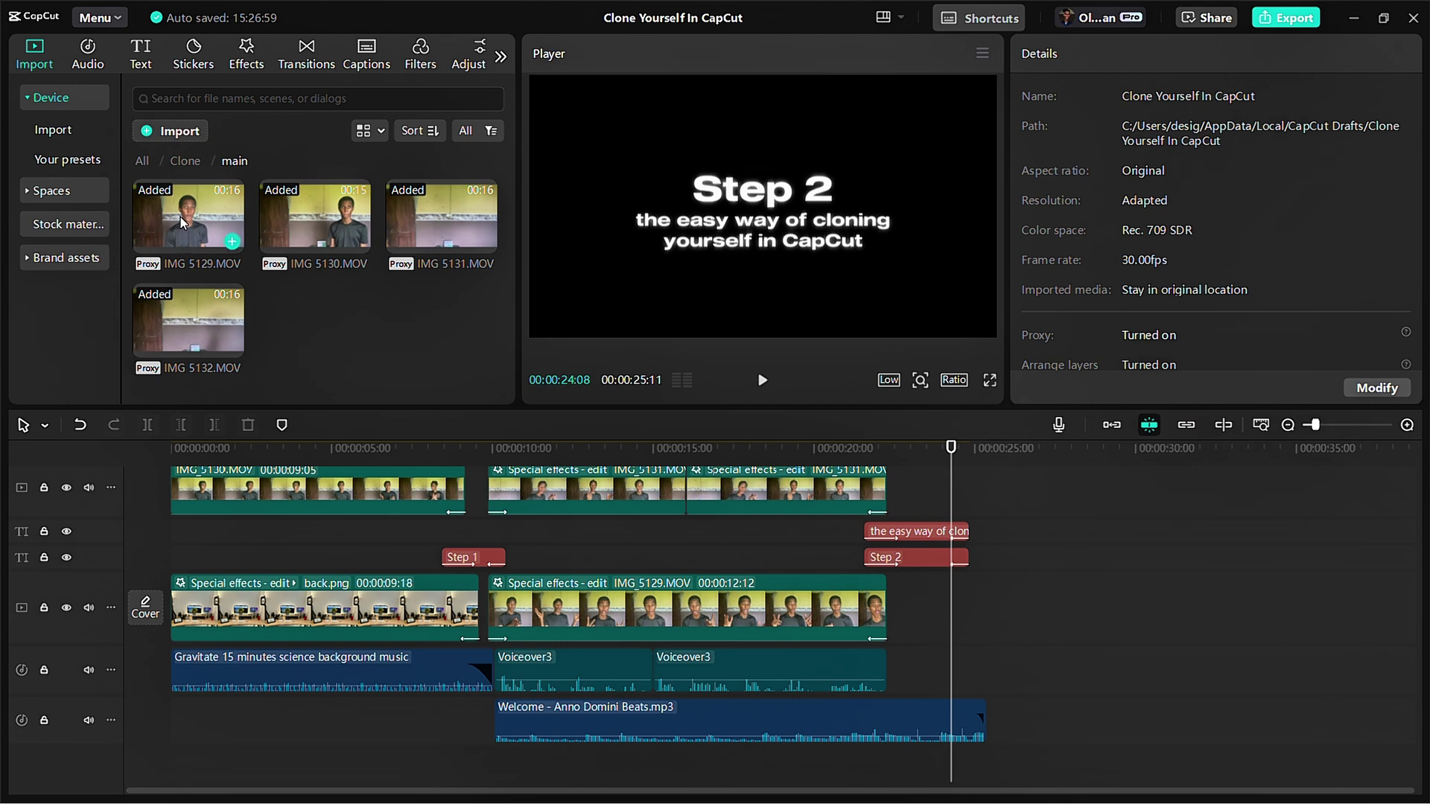
Step: Add IMG 5129.MOV to the main track after the Step 2 section and preview it
{"action": "left_click_drag", "start_coordinate": [180, 216], "coordinate": [947, 618]}
{"action": "scroll", "coordinate": [1007, 600], "scroll_direction": "down", "scroll_amount": 3}
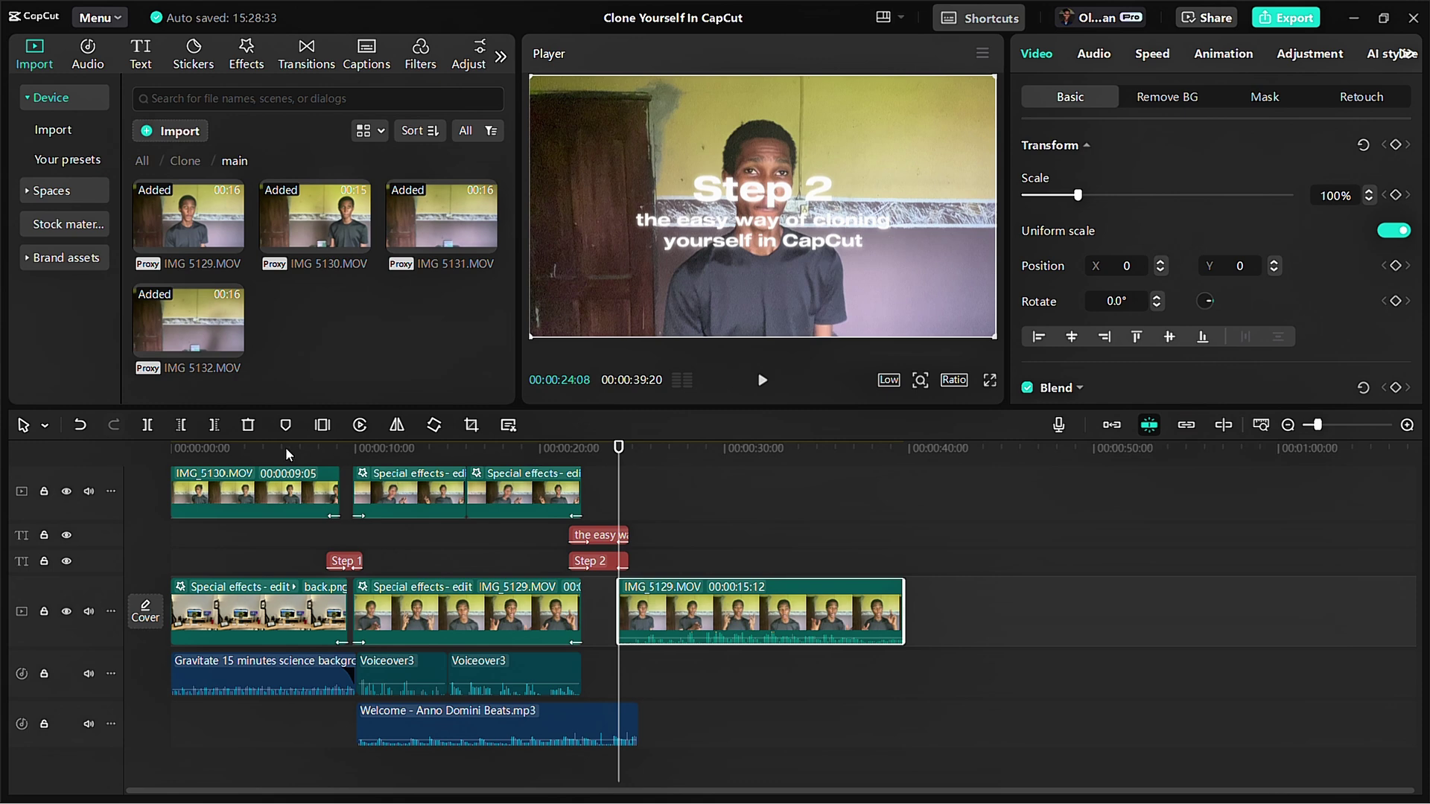
{"action": "left_click", "coordinate": [234, 449]}
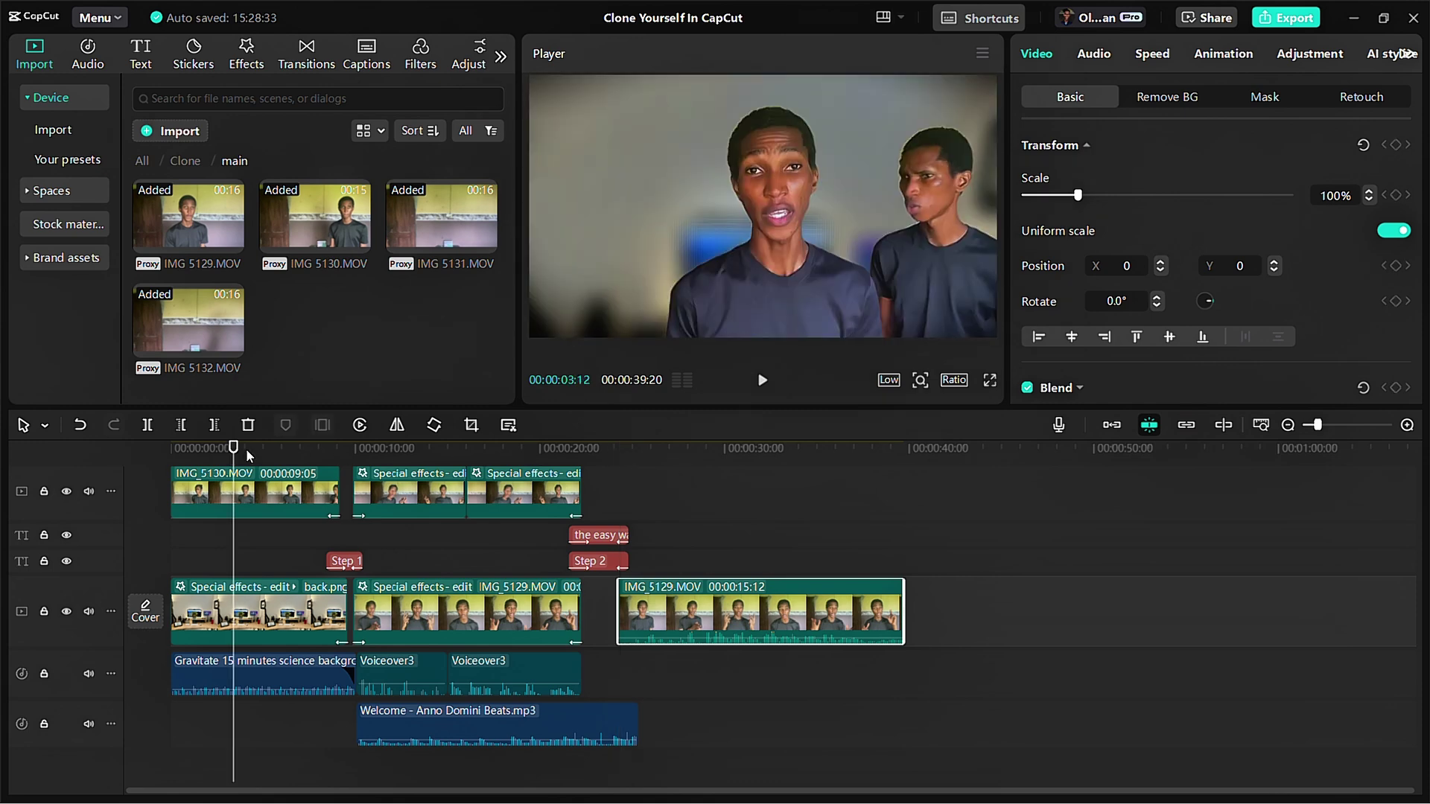
{"action": "left_click", "coordinate": [669, 450]}
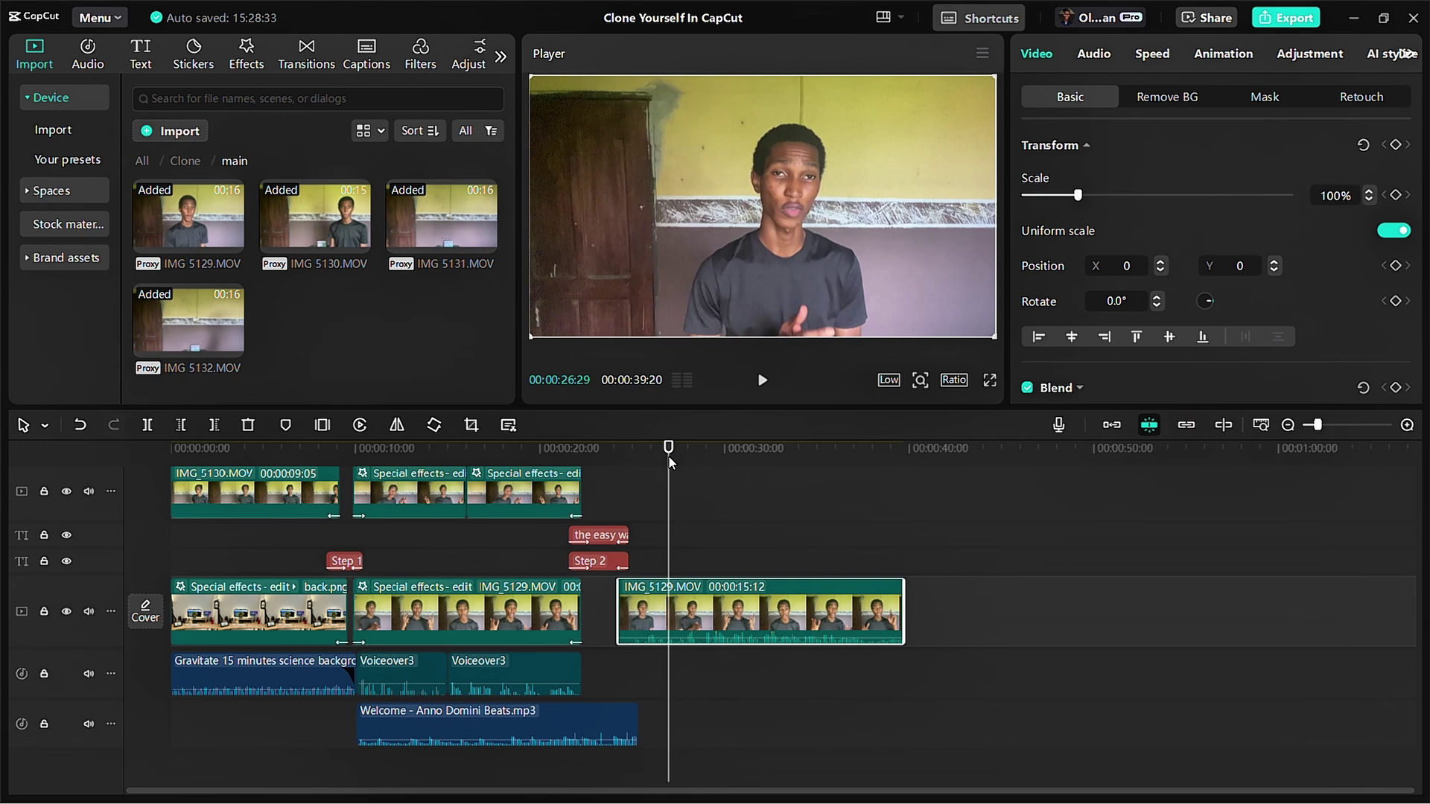
{"action": "left_click_drag", "start_coordinate": [669, 457], "coordinate": [620, 462]}
{"action": "scroll", "coordinate": [659, 501], "scroll_direction": "up", "scroll_amount": 3, "text": "ctrl"}
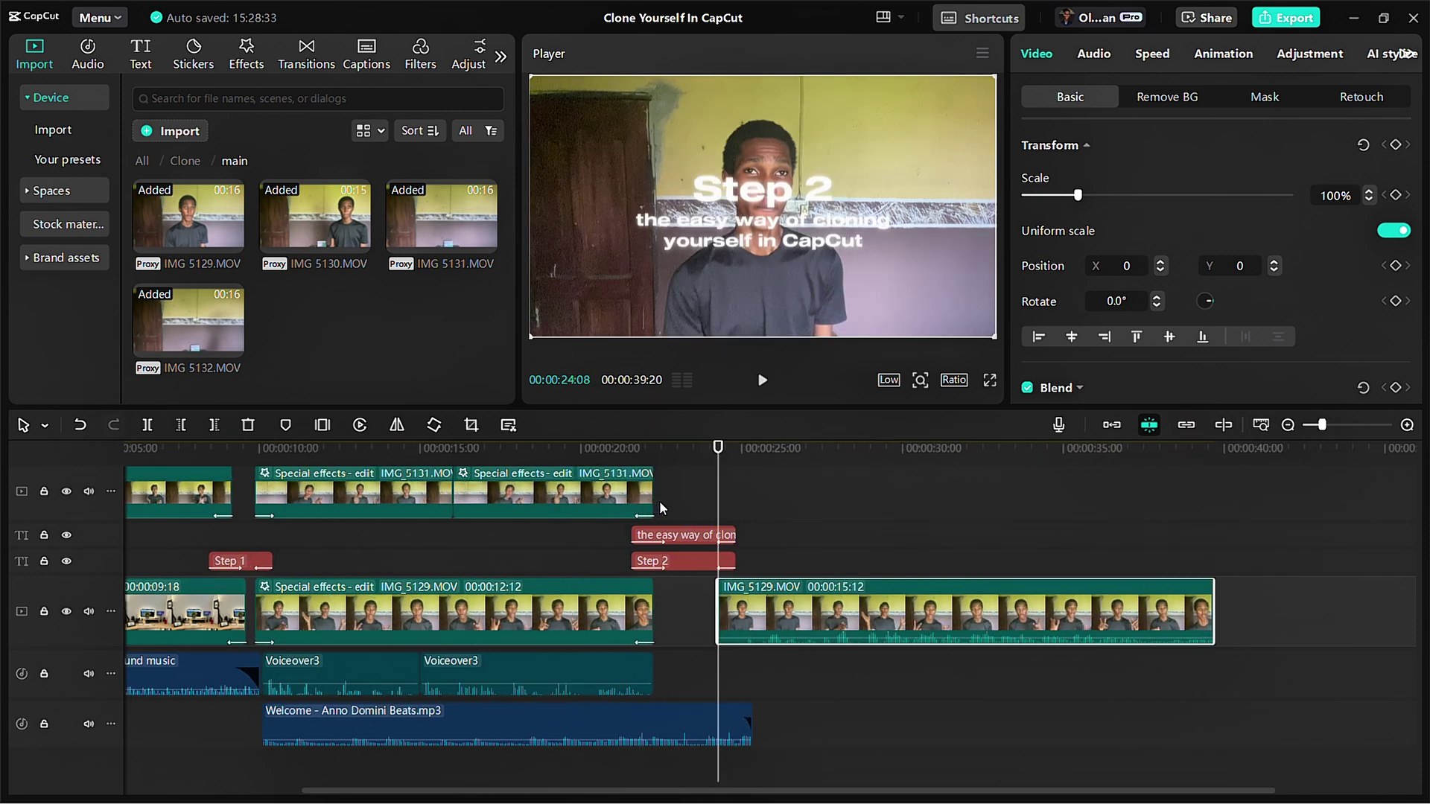
Step: Cut away the clip's start before about 29 seconds and slide it left to close the gap
{"action": "left_click", "coordinate": [877, 447]}
{"action": "left_click_drag", "start_coordinate": [877, 447], "coordinate": [972, 447]}
{"action": "key", "text": "q"}
{"action": "left_click_drag", "start_coordinate": [985, 598], "coordinate": [722, 598]}
Step: Trim the clip's end at 27:13 and scrub through the short piece to check it
{"action": "left_click", "coordinate": [870, 522]}
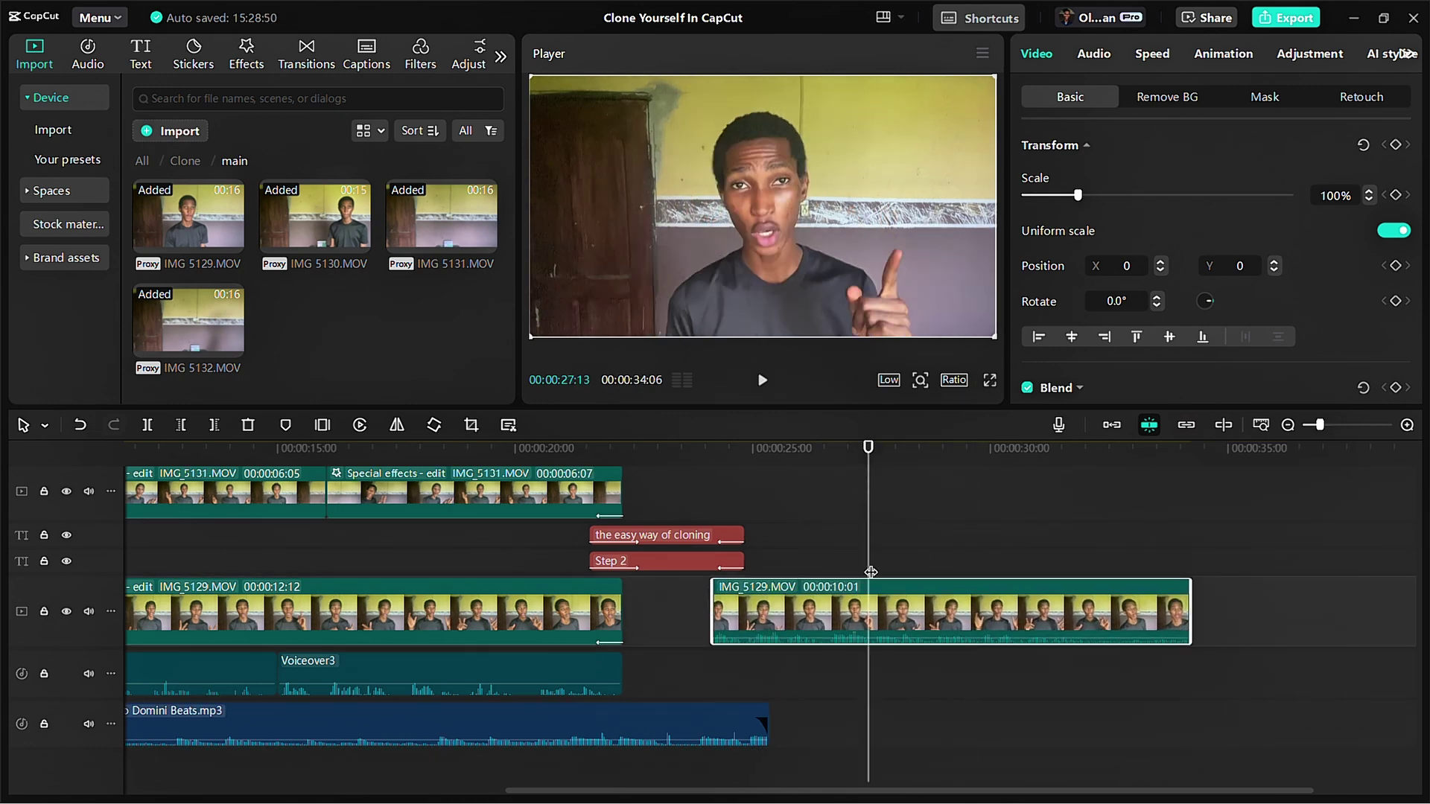
{"action": "key", "text": "w"}
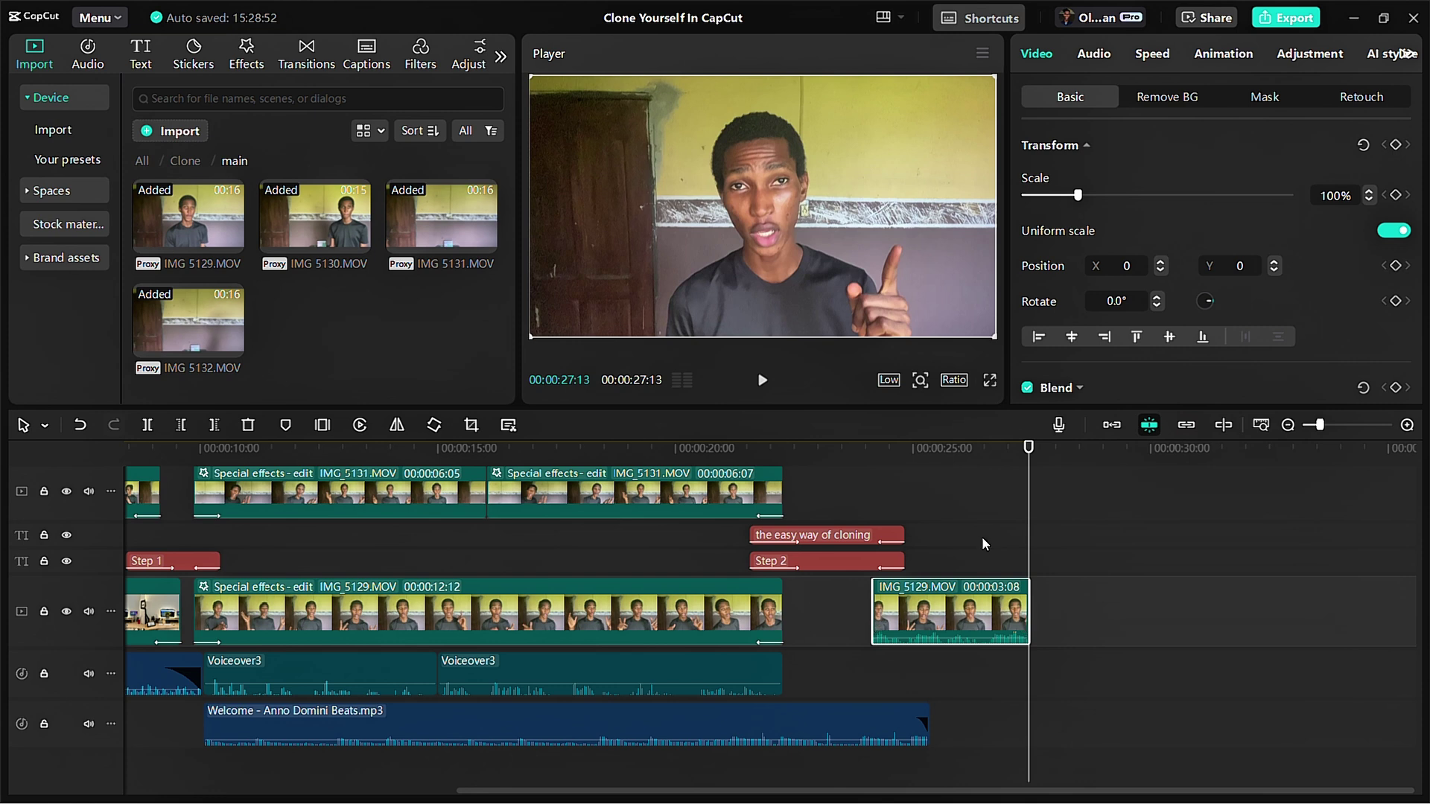
{"action": "left_click", "coordinate": [933, 446]}
{"action": "left_click", "coordinate": [898, 470]}
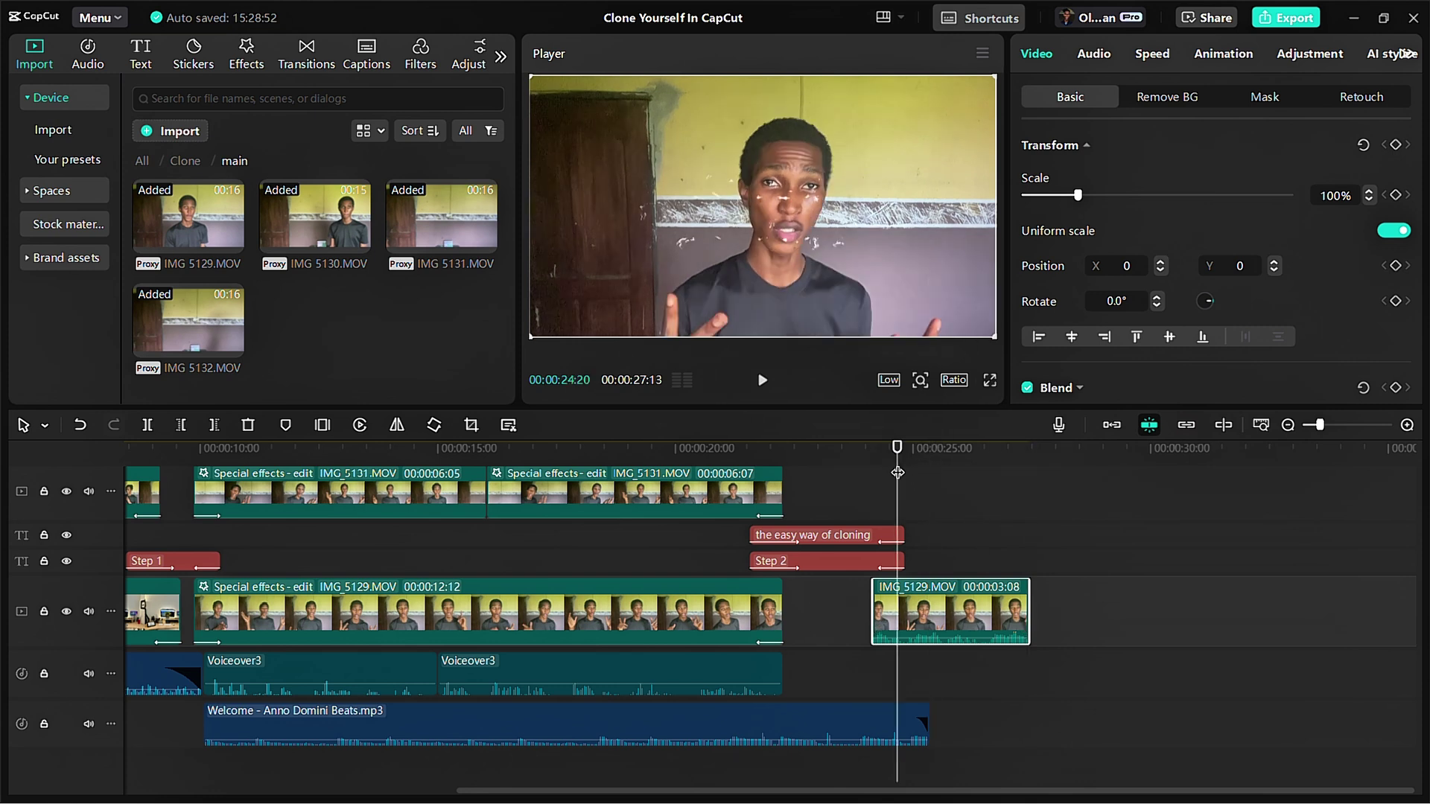
{"action": "left_click_drag", "start_coordinate": [897, 474], "coordinate": [945, 482]}
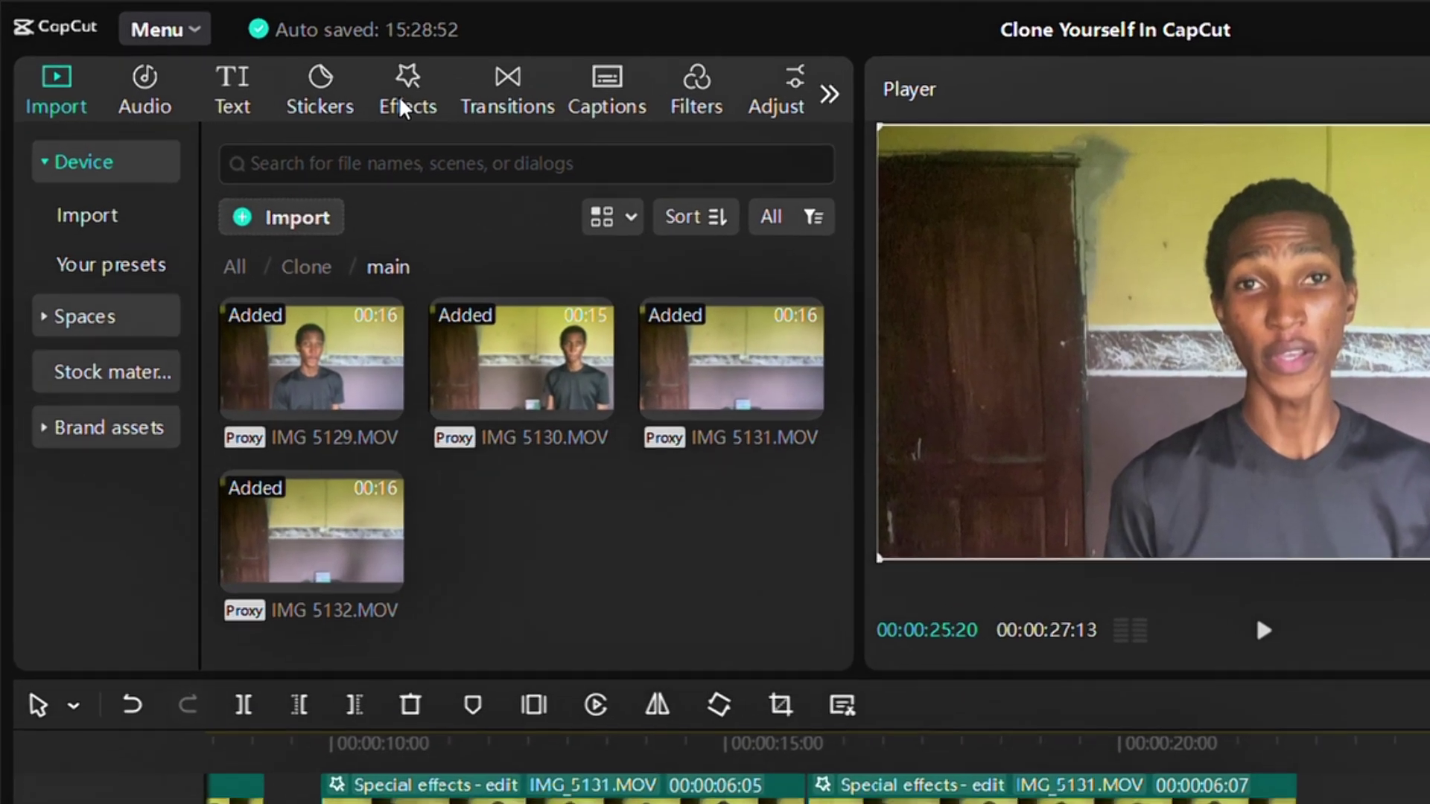
Step: Show the Body effects Clone category with Dopelgangers, Phantom, Pop-Out, Apparate 1 and Phantom Face
{"action": "left_click", "coordinate": [242, 64]}
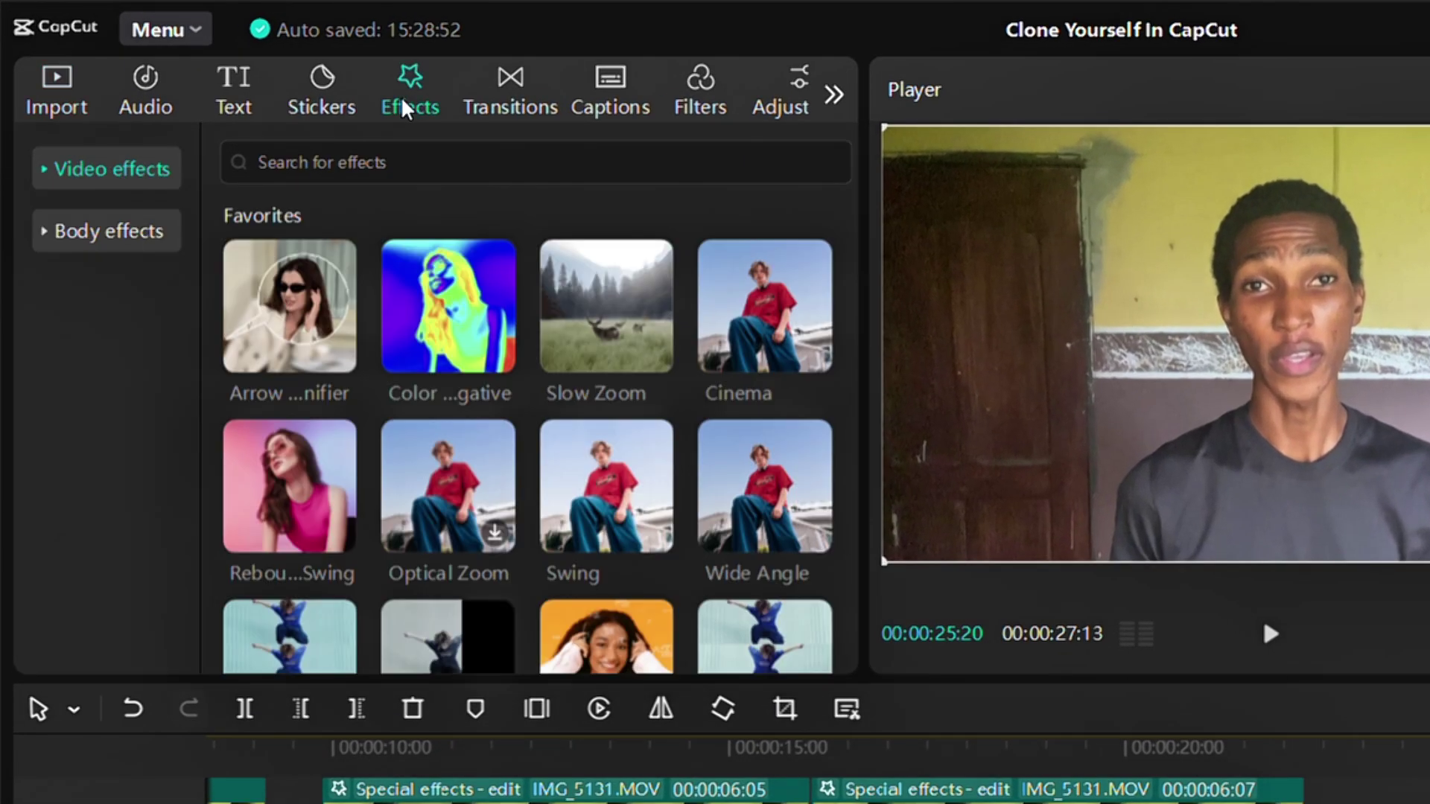
{"action": "left_click", "coordinate": [52, 176]}
{"action": "left_click", "coordinate": [52, 176]}
{"action": "left_click", "coordinate": [46, 238]}
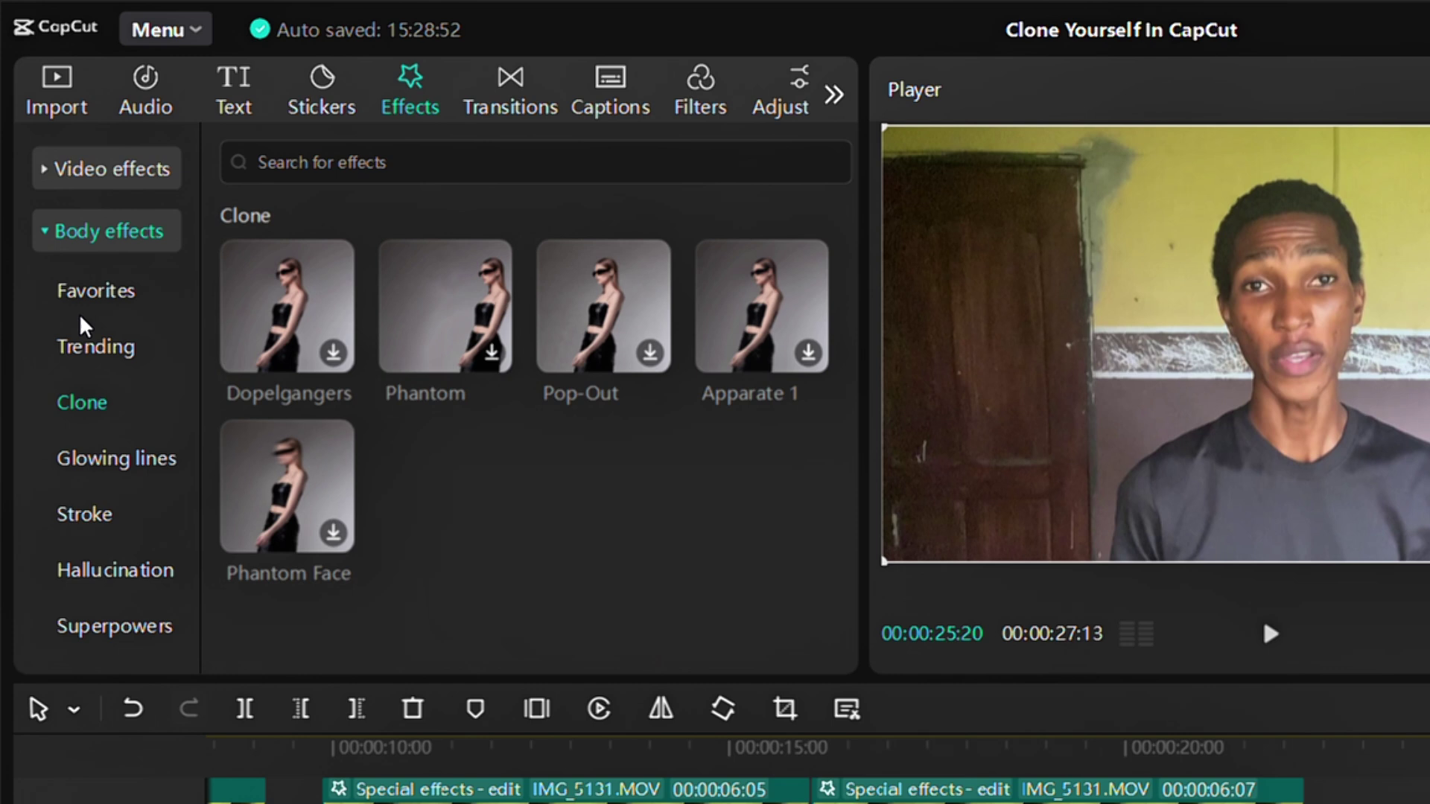
{"action": "left_click", "coordinate": [90, 296]}
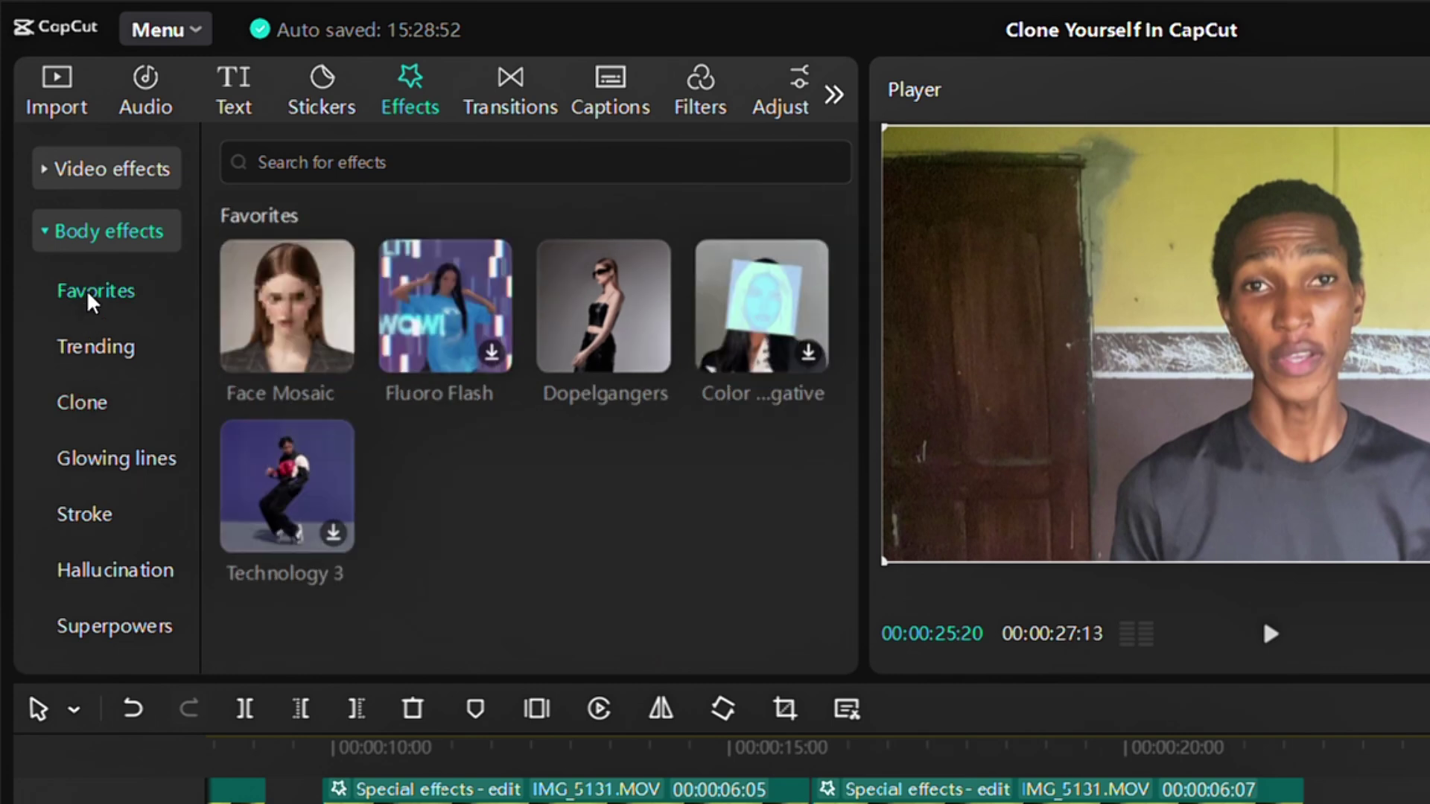
{"action": "mouse_move", "coordinate": [617, 336]}
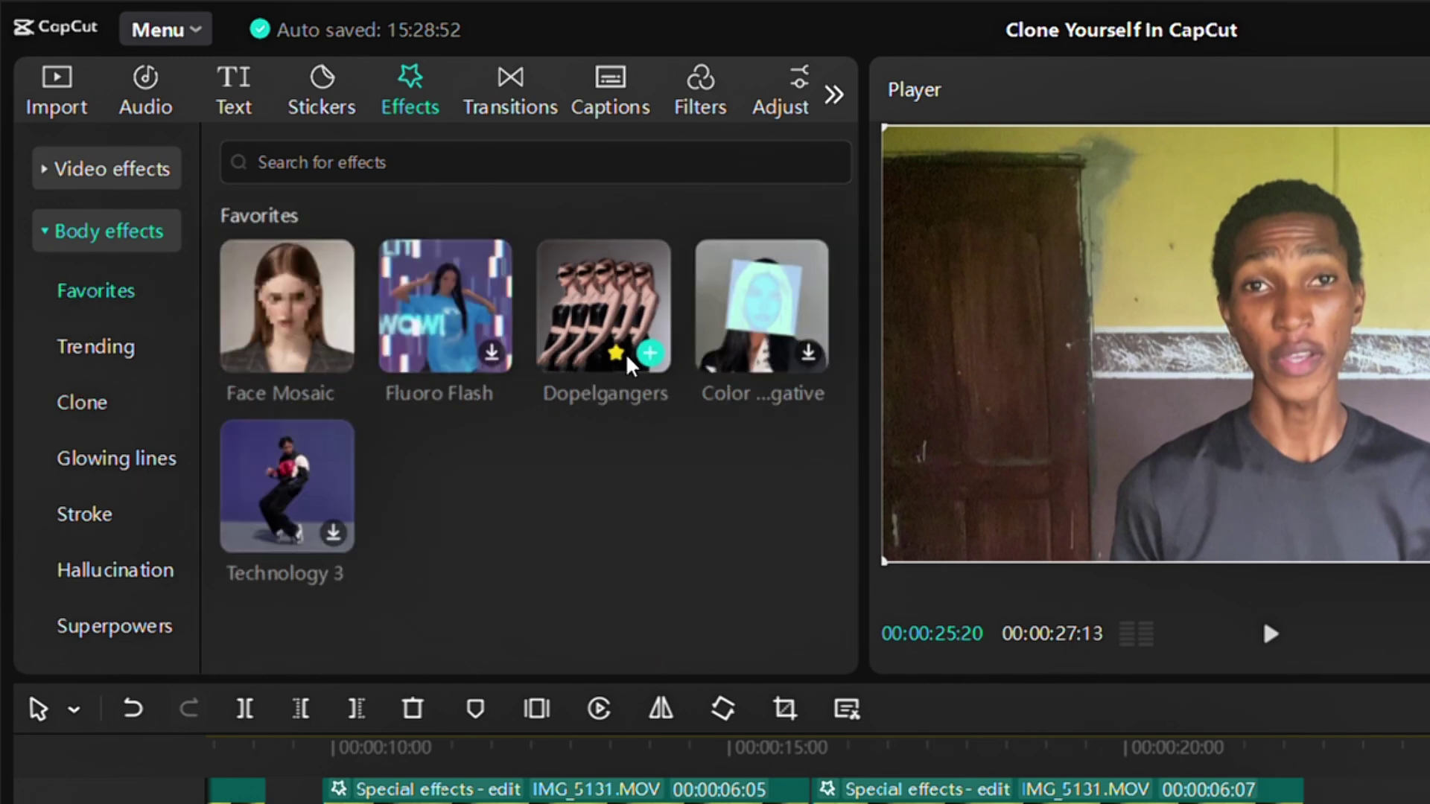
{"action": "left_click", "coordinate": [82, 404]}
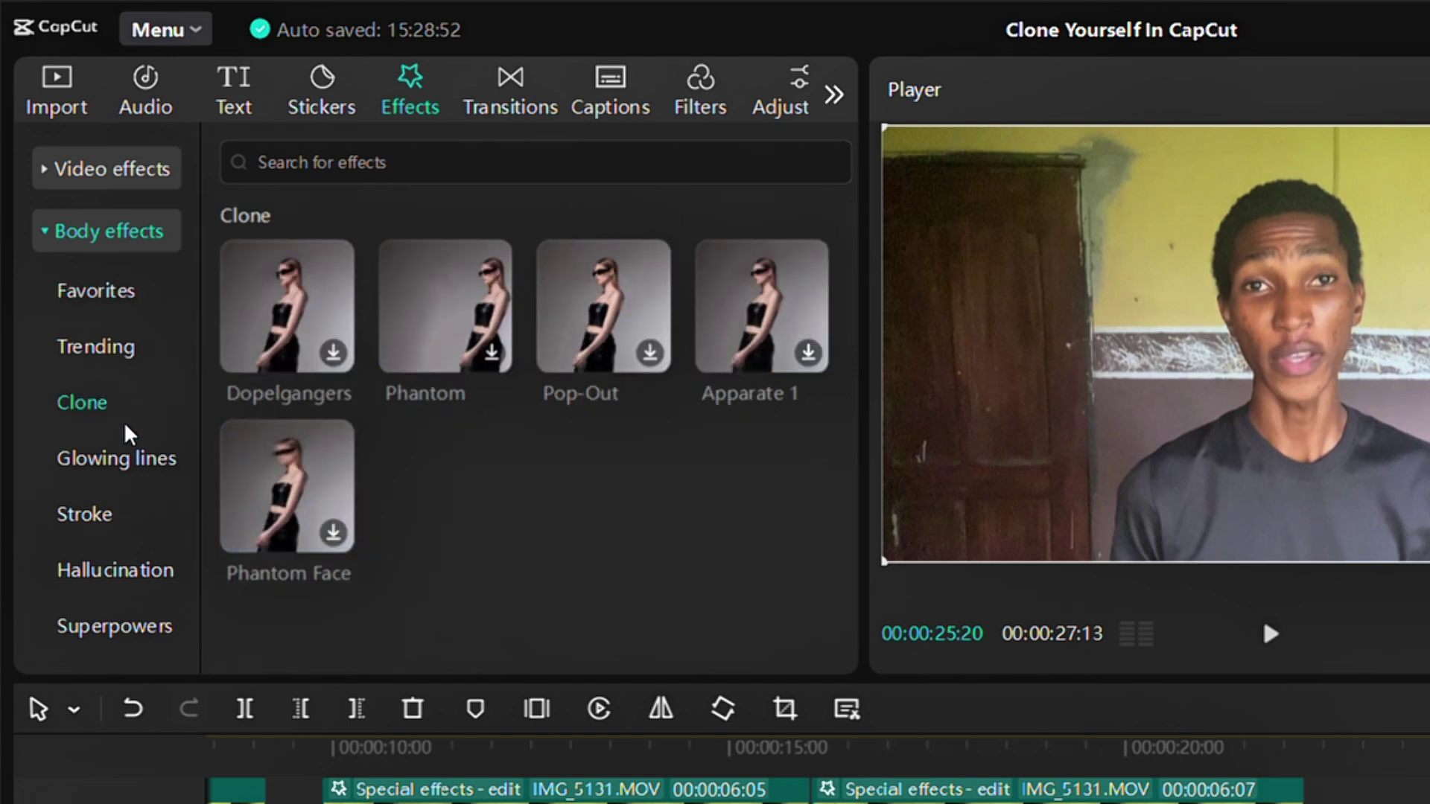
{"action": "mouse_move", "coordinate": [276, 339]}
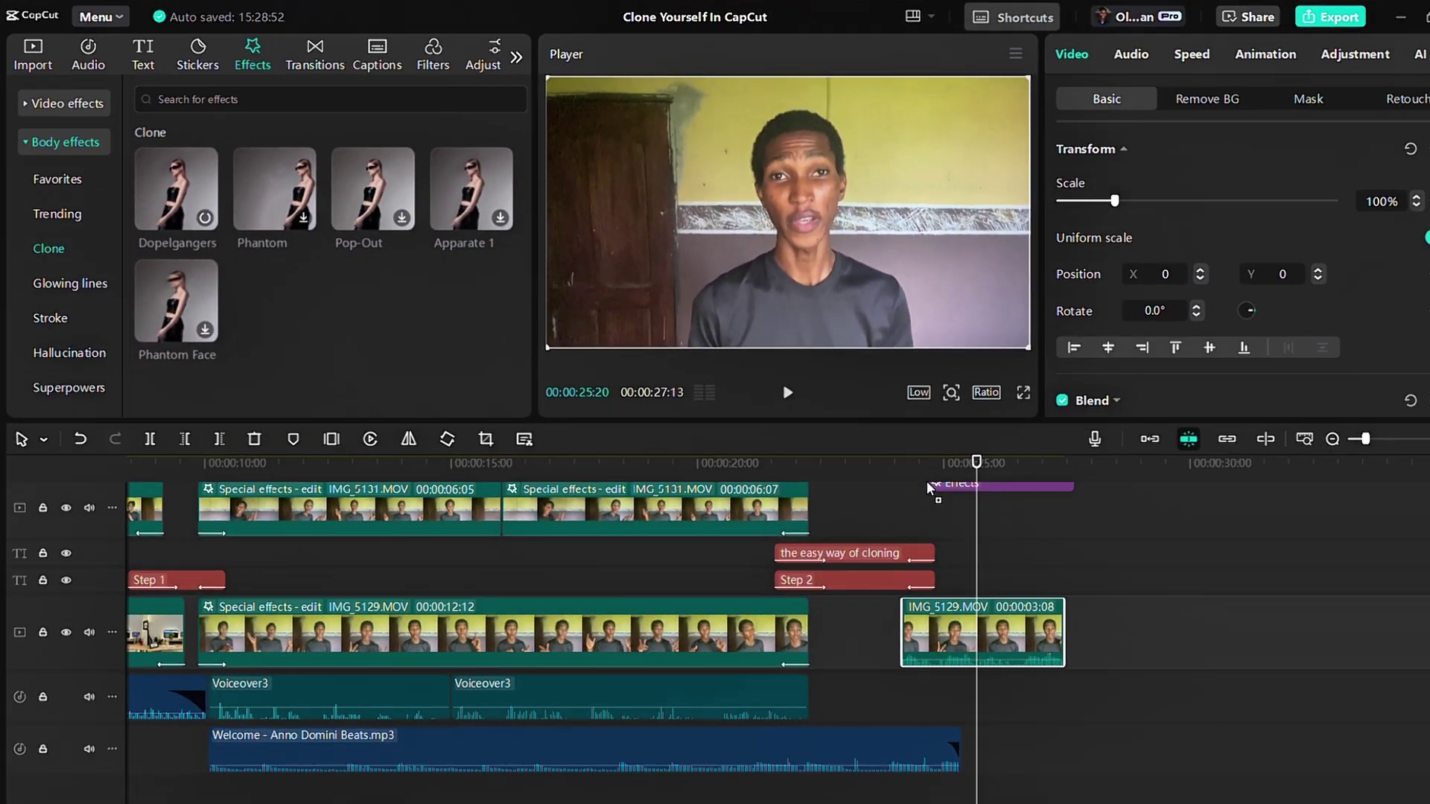
Step: Place the Dopelgangers effect over the short end clip and play it to preview the clones
{"action": "left_click_drag", "start_coordinate": [926, 480], "coordinate": [894, 484]}
{"action": "left_click", "coordinate": [907, 506]}
{"action": "scroll", "coordinate": [931, 491], "scroll_direction": "up", "scroll_amount": 1}
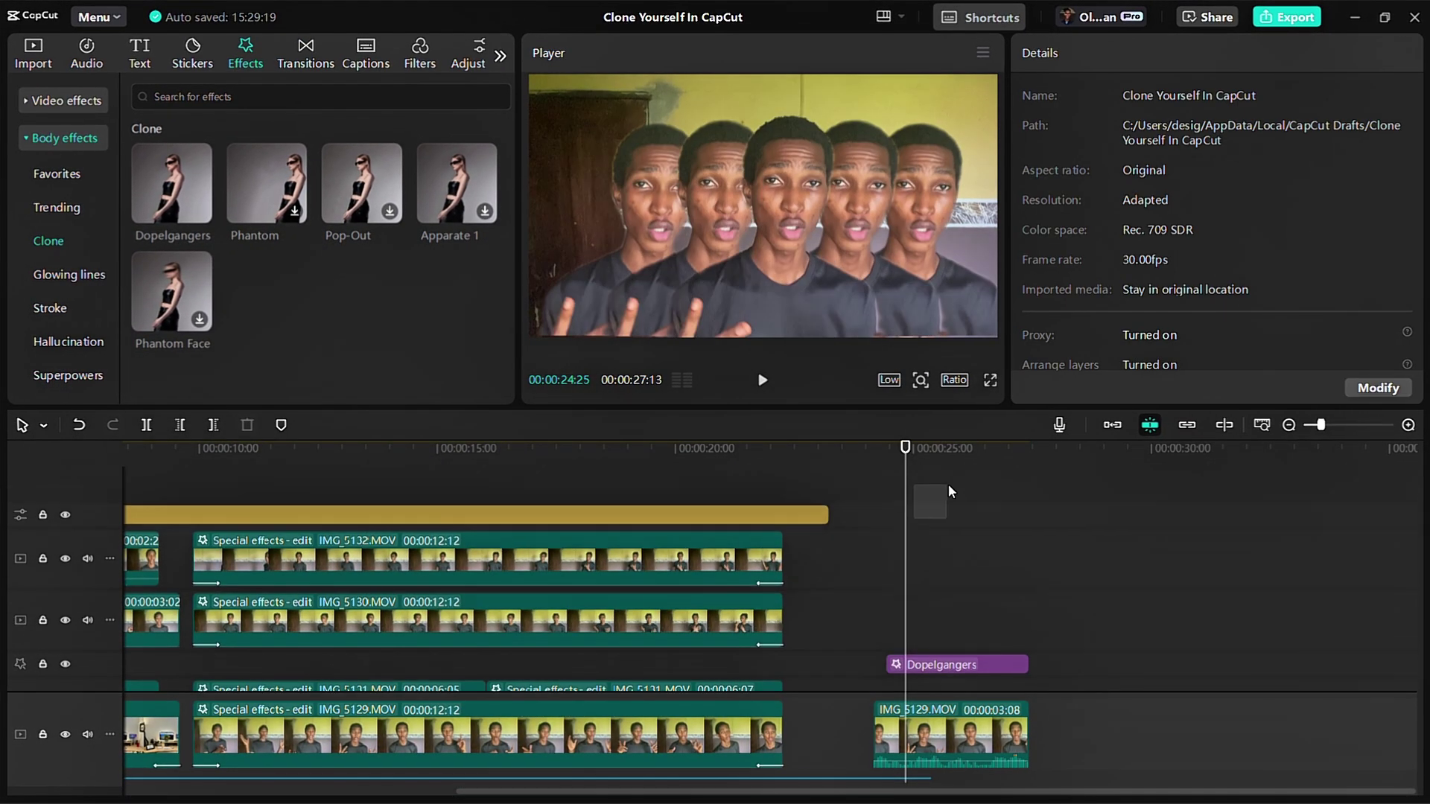
{"action": "key", "text": "space"}
{"action": "key", "text": "space"}
{"action": "scroll", "coordinate": [946, 521], "scroll_direction": "down", "scroll_amount": 2}
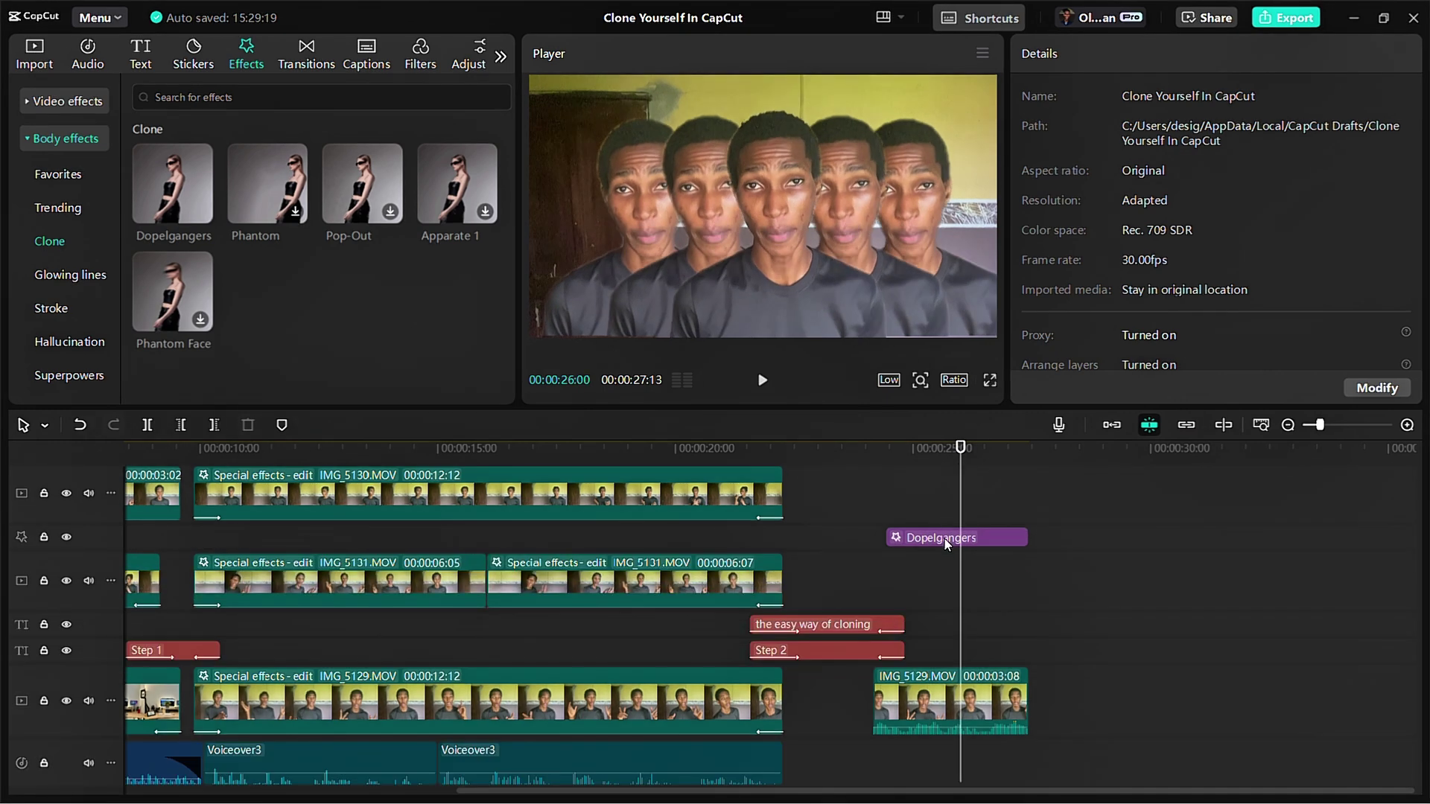
Step: Set the Dopelgangers effect's Amount to 25 and Twist to 52
{"action": "left_click", "coordinate": [944, 539]}
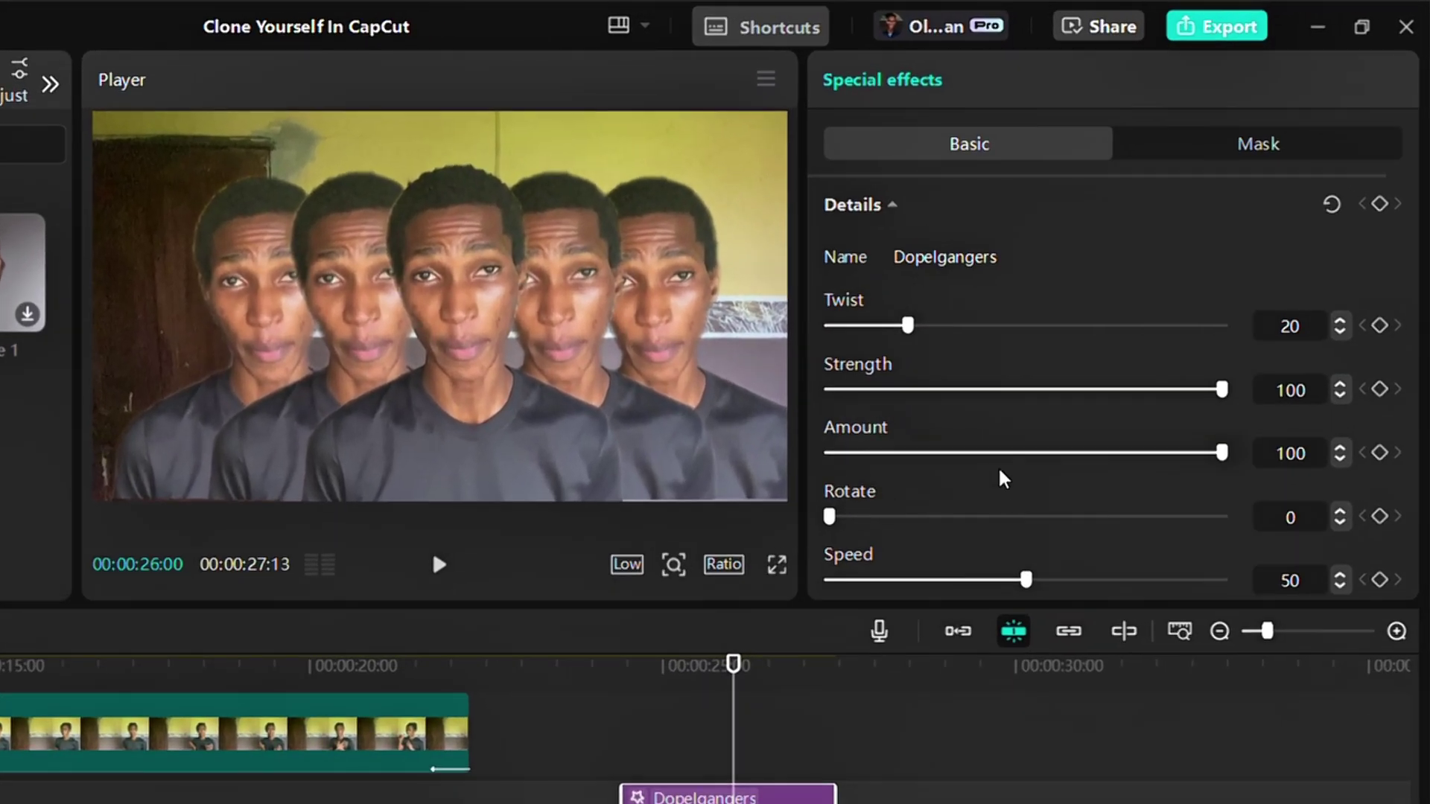
{"action": "left_click", "coordinate": [1133, 305]}
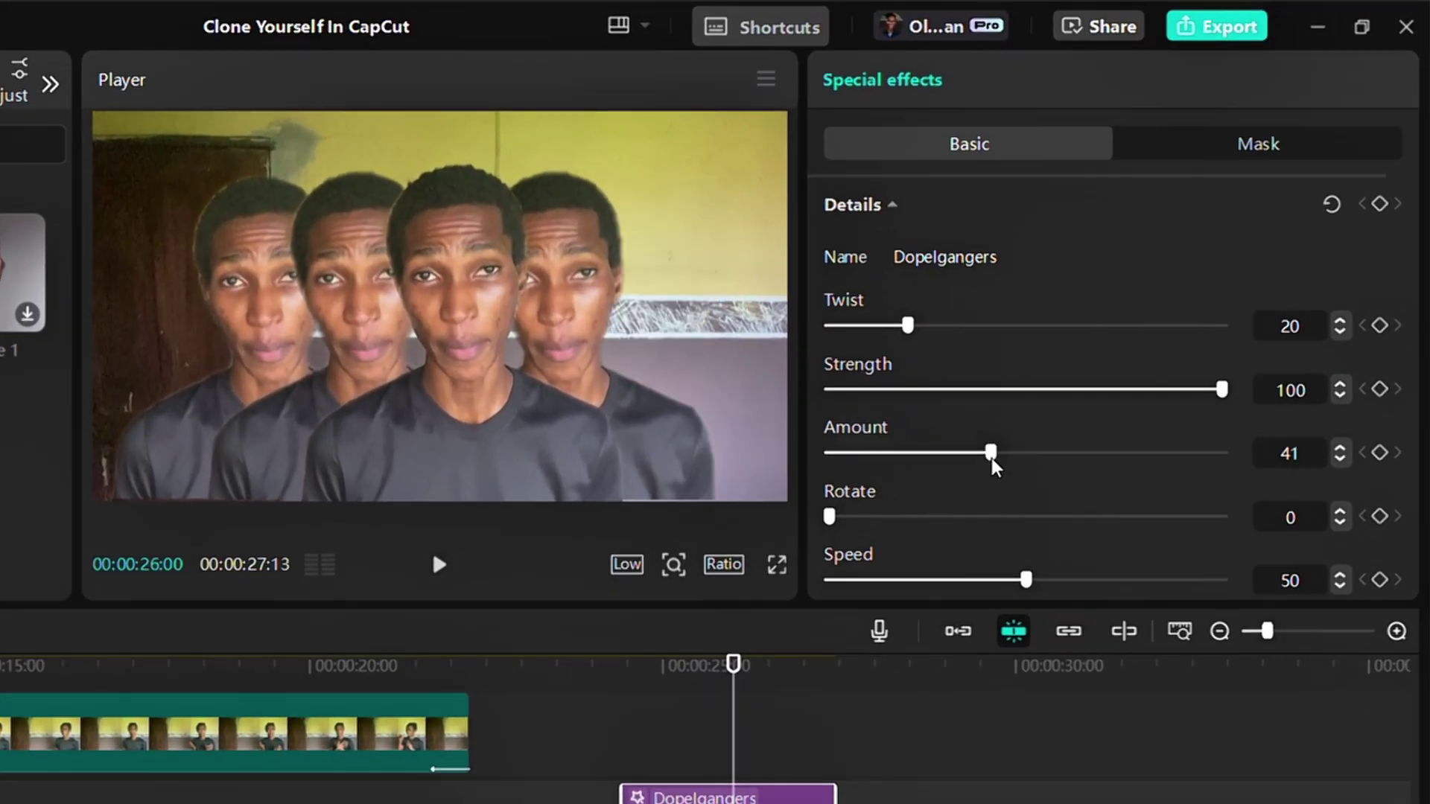
{"action": "left_click_drag", "start_coordinate": [992, 465], "coordinate": [931, 484]}
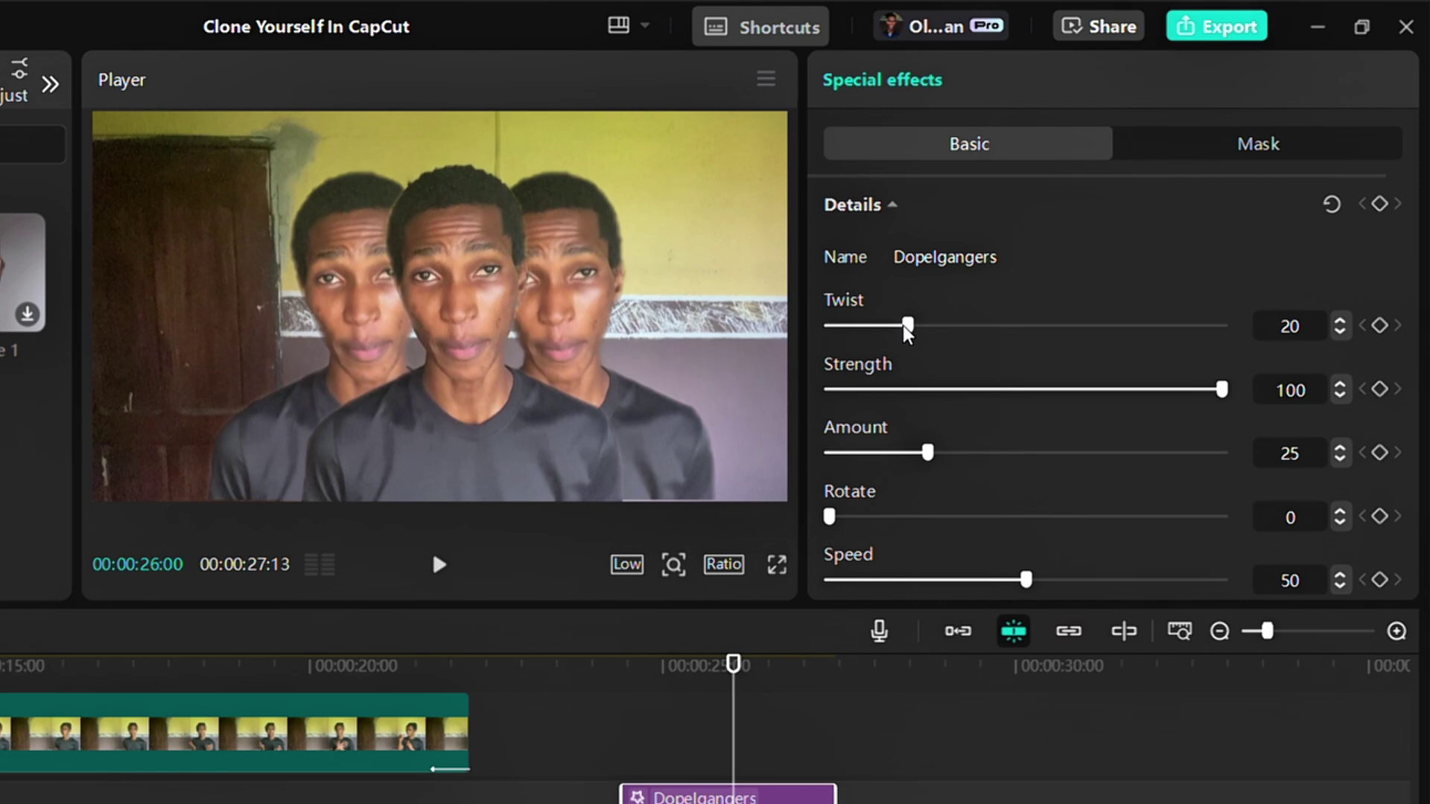
{"action": "left_click_drag", "start_coordinate": [907, 328], "coordinate": [1034, 328]}
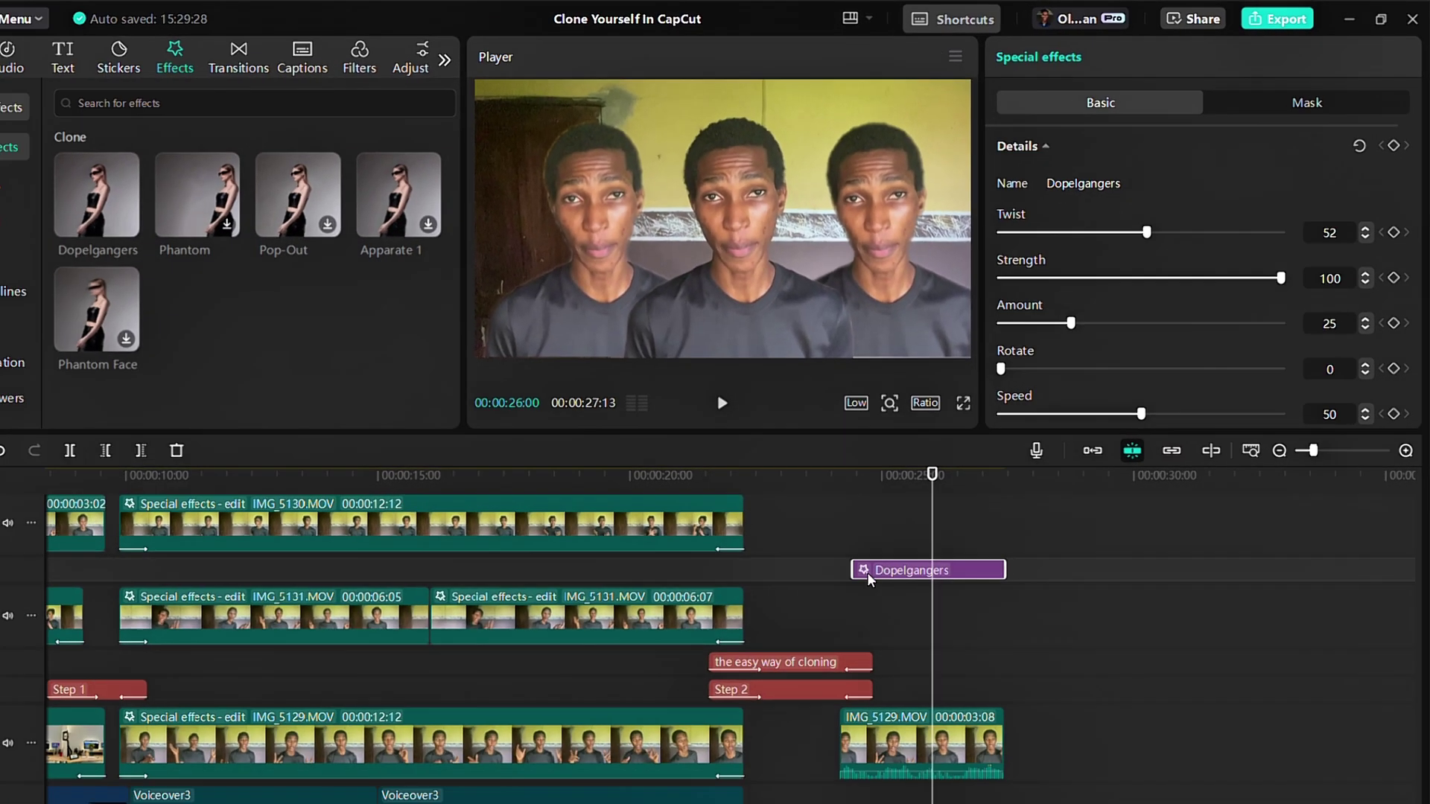
Step: Nudge the effect slightly earlier and scrub around 25-26 seconds to check the three clones
{"action": "left_click_drag", "start_coordinate": [879, 570], "coordinate": [866, 573]}
{"action": "left_click", "coordinate": [838, 513]}
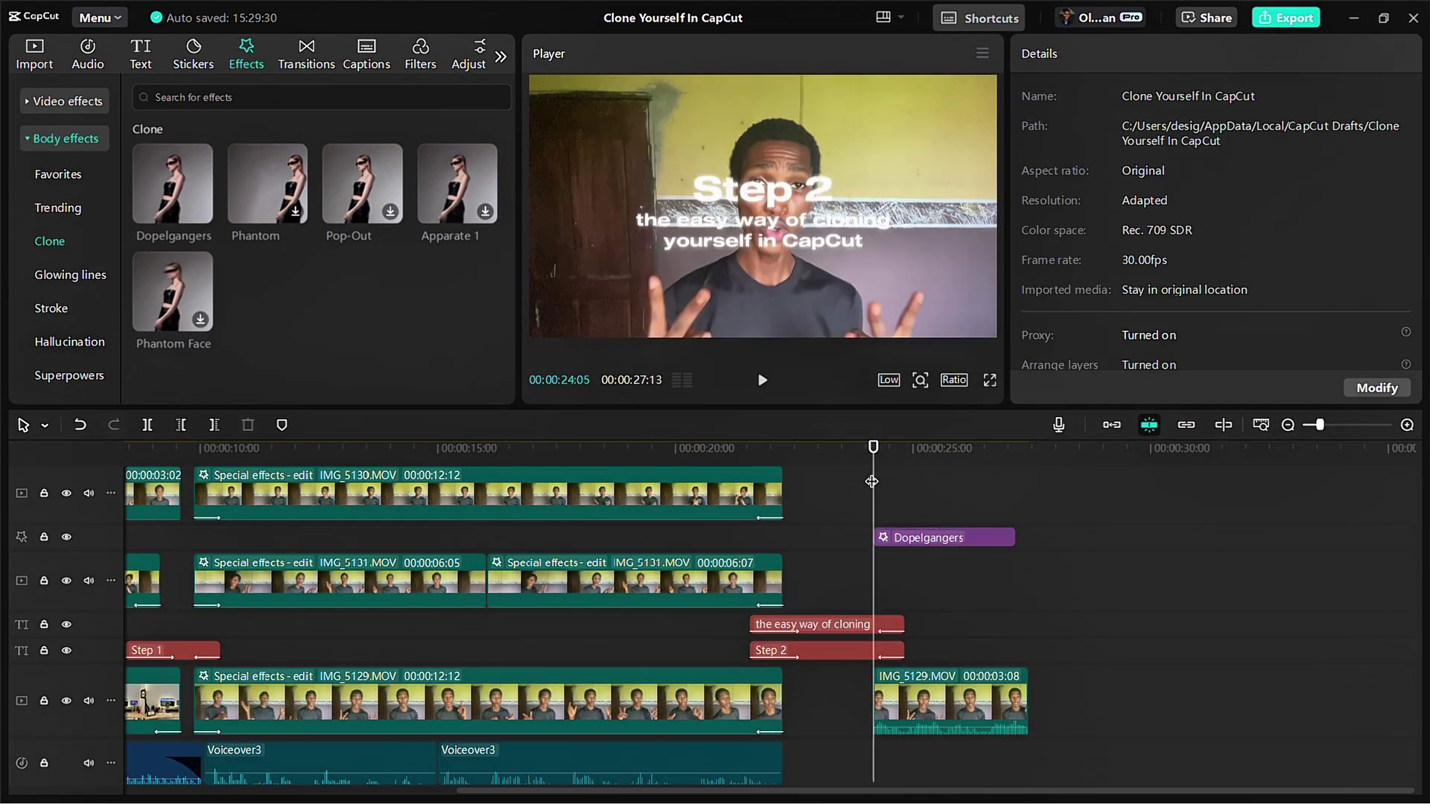
{"action": "left_click_drag", "start_coordinate": [871, 482], "coordinate": [978, 468]}
{"action": "left_click", "coordinate": [940, 537]}
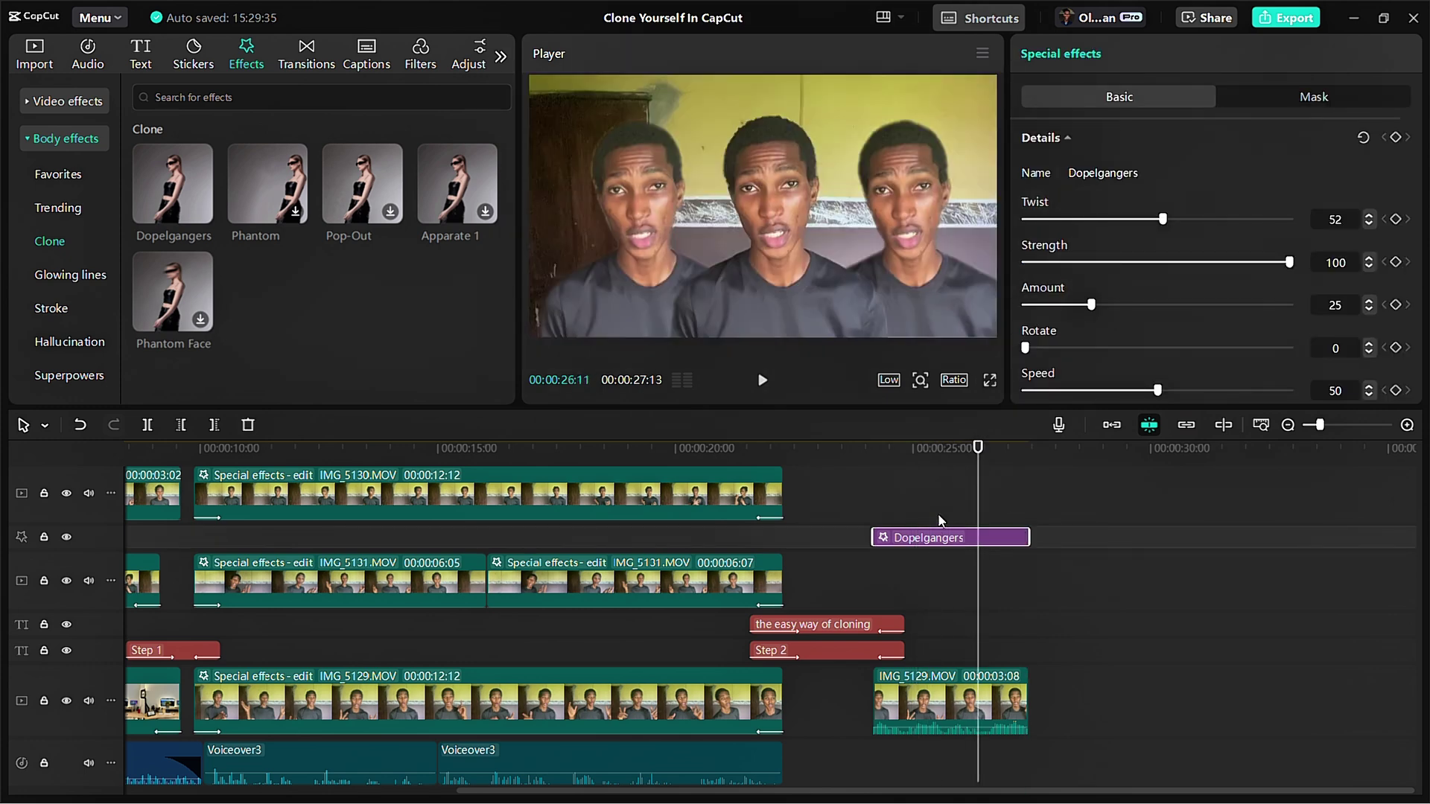
{"action": "left_click", "coordinate": [899, 487]}
{"action": "left_click_drag", "start_coordinate": [874, 475], "coordinate": [1005, 483]}
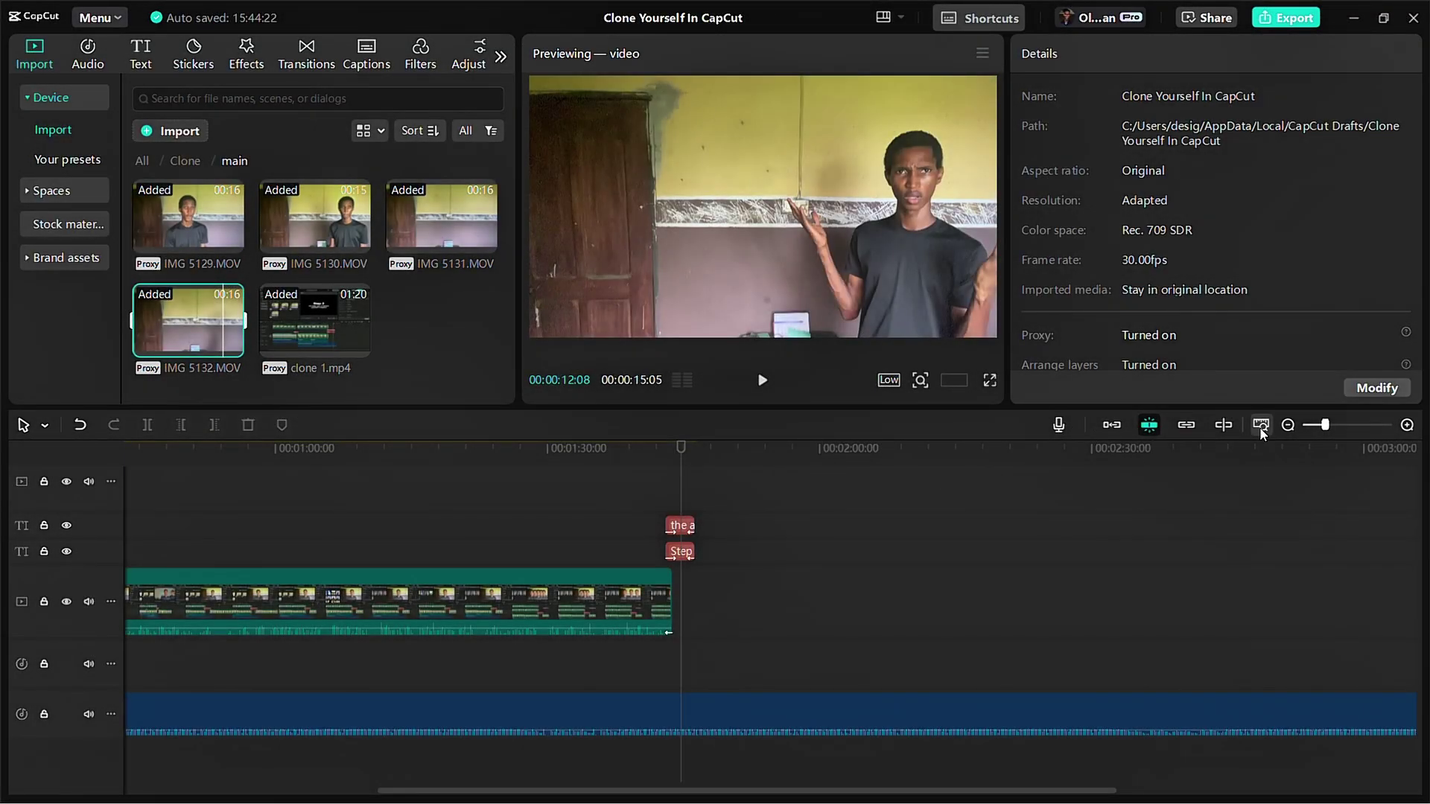
Step: Return the preview to the full clone project and browse the opening clone section
{"action": "left_click", "coordinate": [1261, 426]}
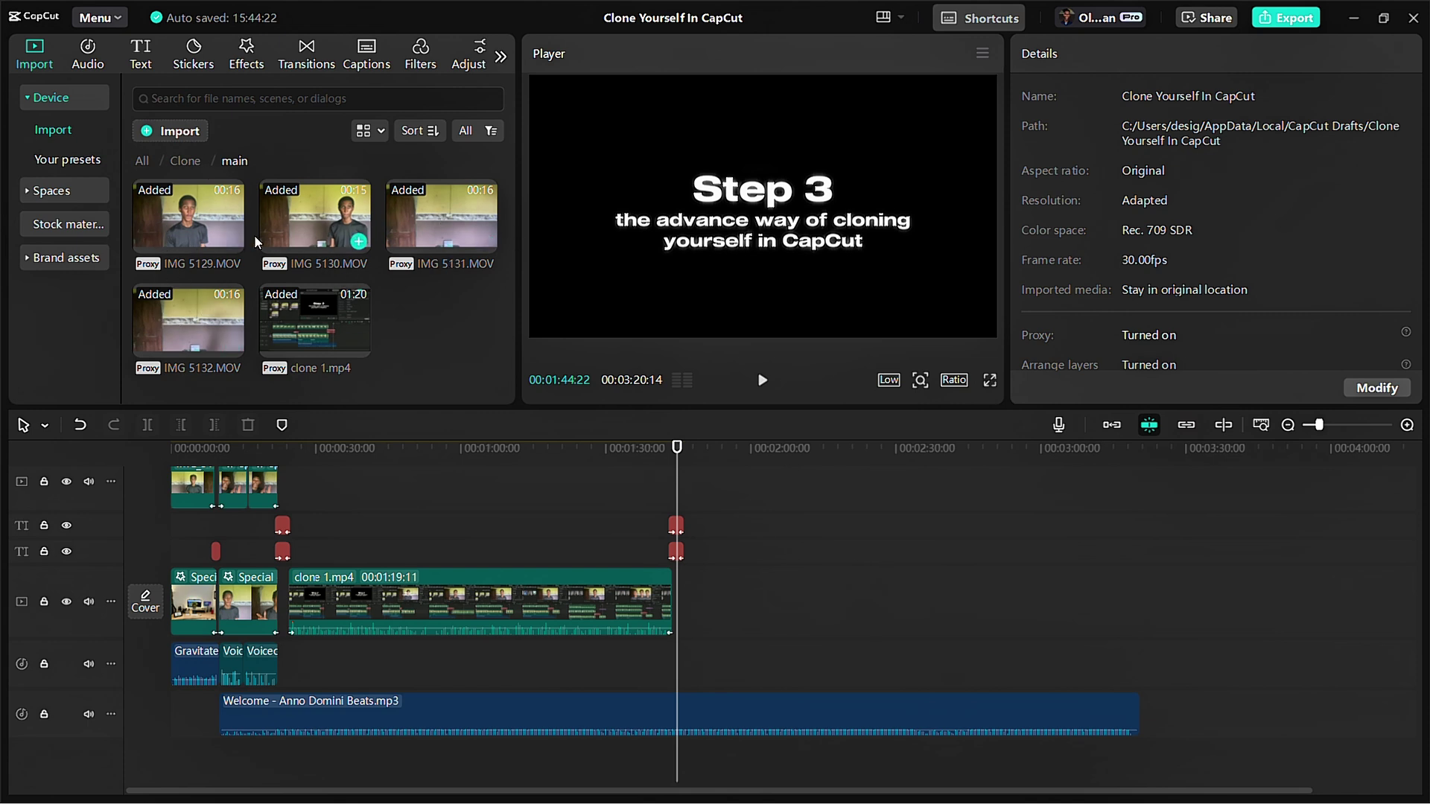
{"action": "left_click", "coordinate": [183, 450]}
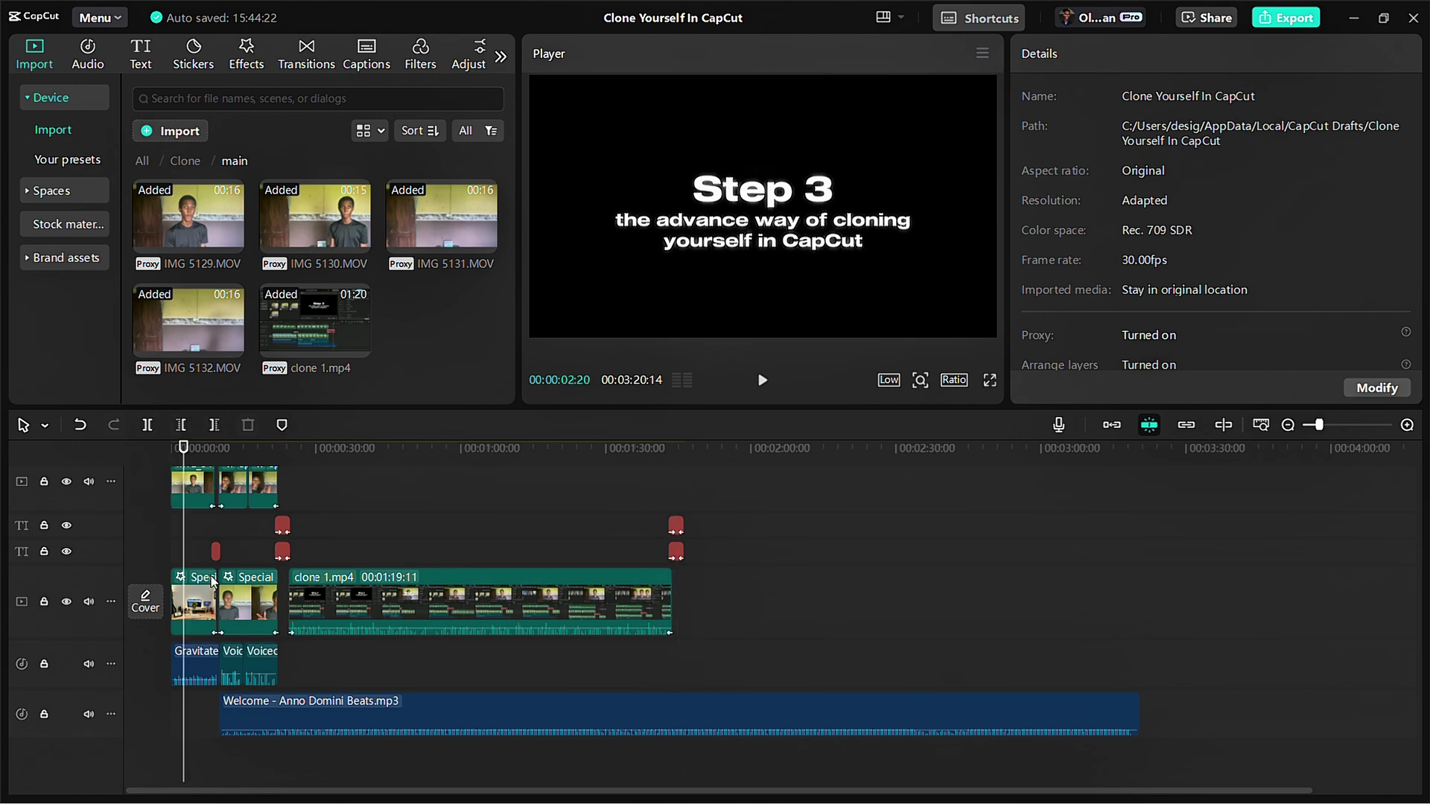
{"action": "scroll", "coordinate": [179, 581], "scroll_direction": "up", "scroll_amount": 3}
{"action": "scroll", "coordinate": [177, 585], "scroll_direction": "up", "scroll_amount": 4}
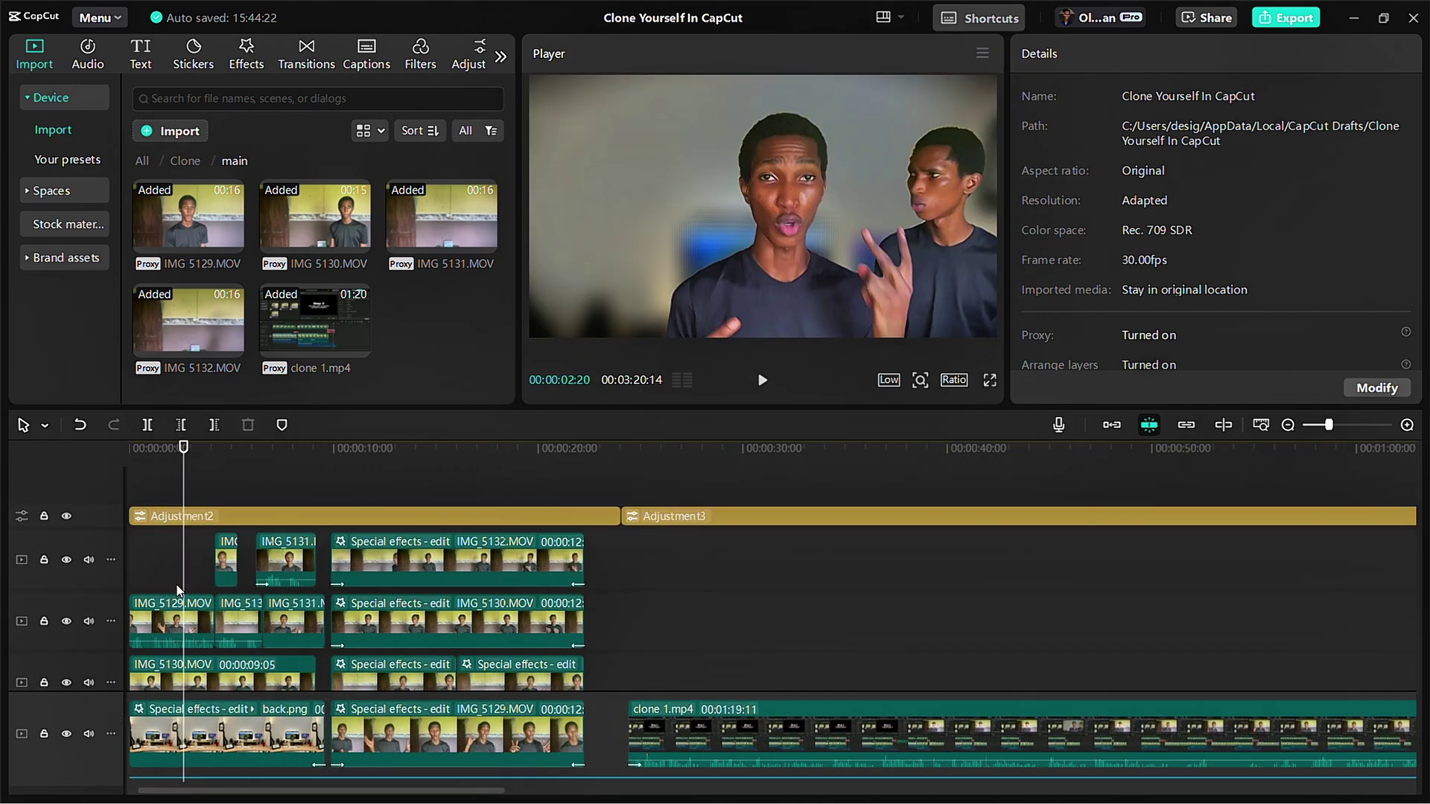
{"action": "scroll", "coordinate": [266, 569], "scroll_direction": "down", "scroll_amount": 3}
{"action": "scroll", "coordinate": [266, 569], "scroll_direction": "up", "scroll_amount": 4}
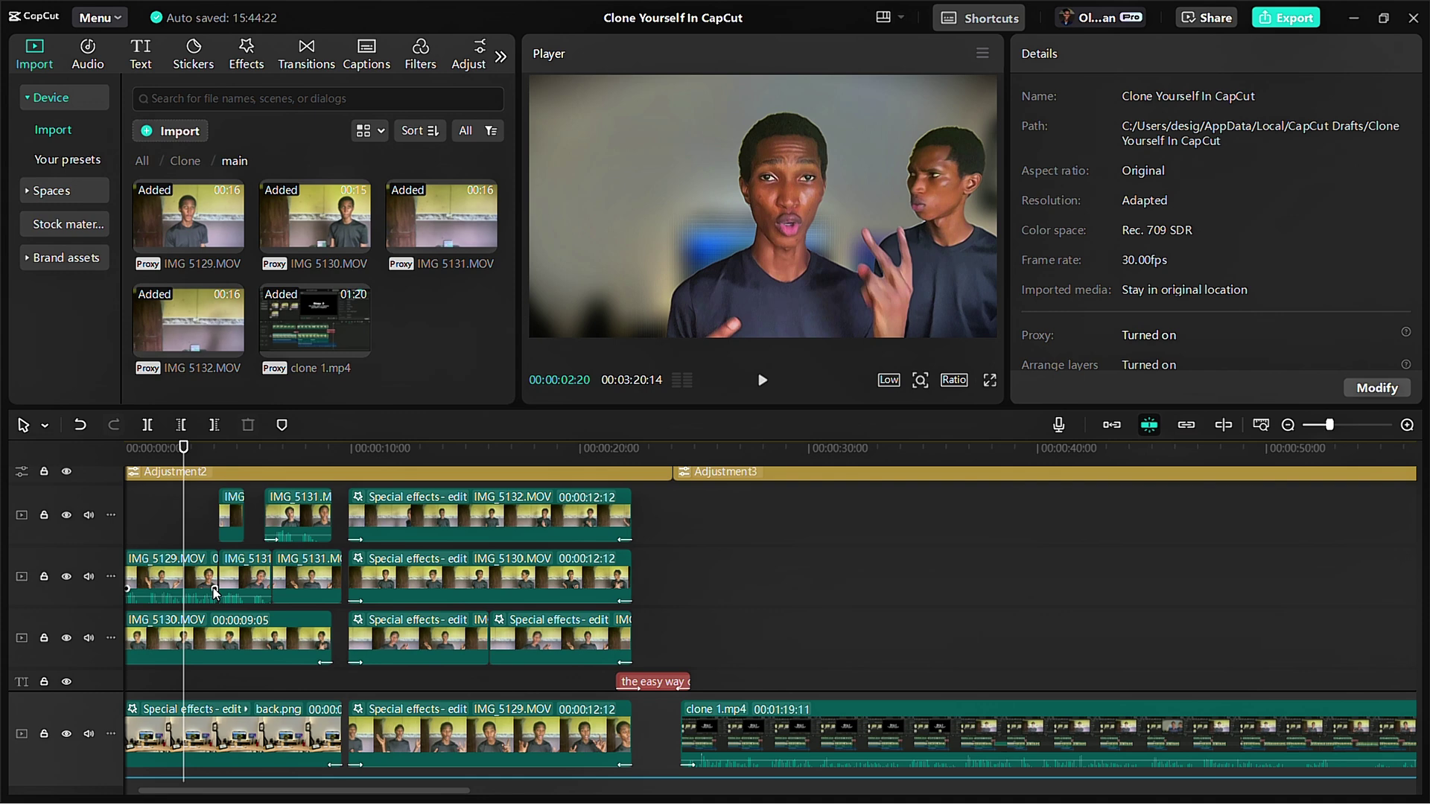
{"action": "left_click_drag", "start_coordinate": [181, 452], "coordinate": [406, 464]}
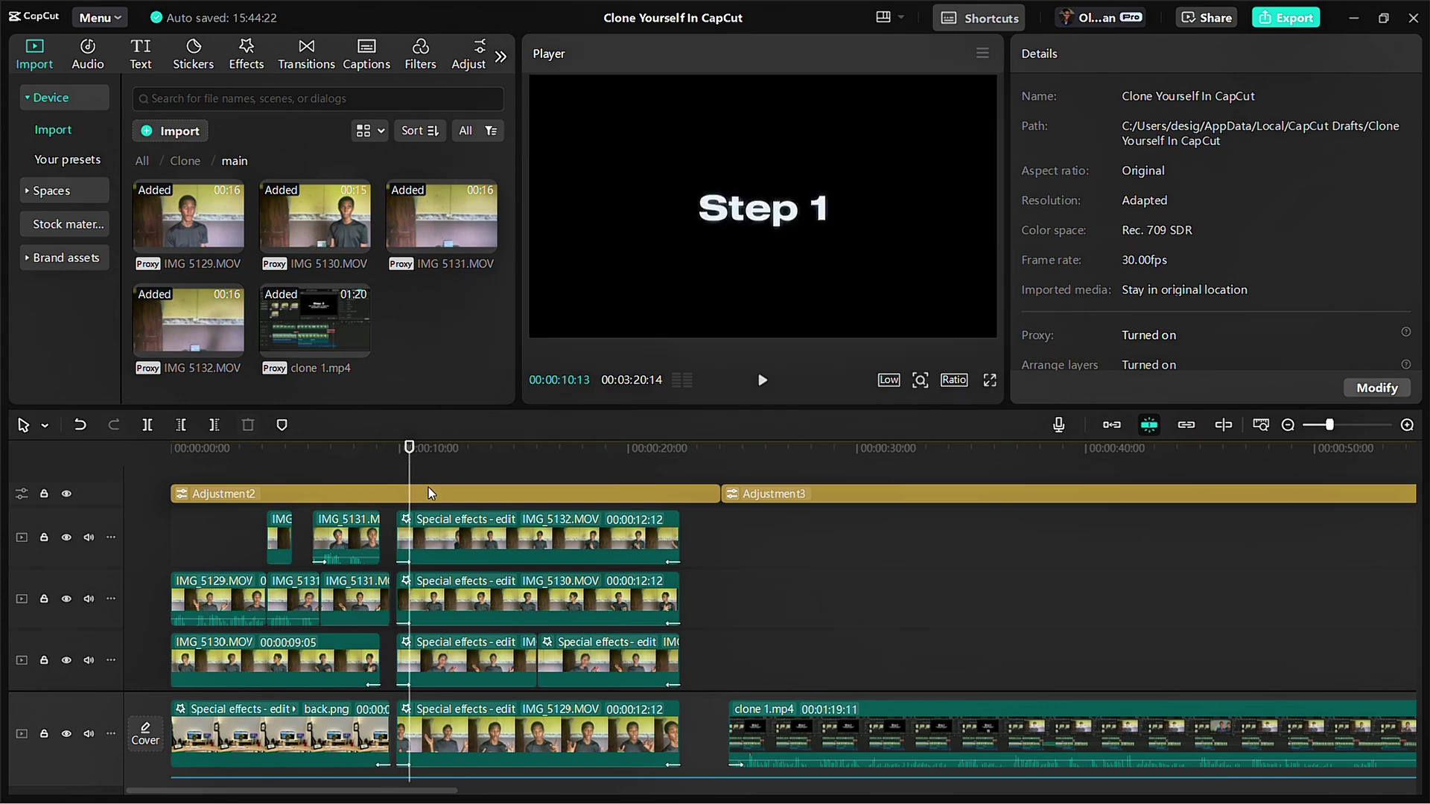
{"action": "scroll", "coordinate": [438, 550], "scroll_direction": "down", "scroll_amount": 5}
Step: Fit the whole project in the timeline and jump to the Step 3 section at about 1:46
{"action": "left_click", "coordinate": [1259, 426]}
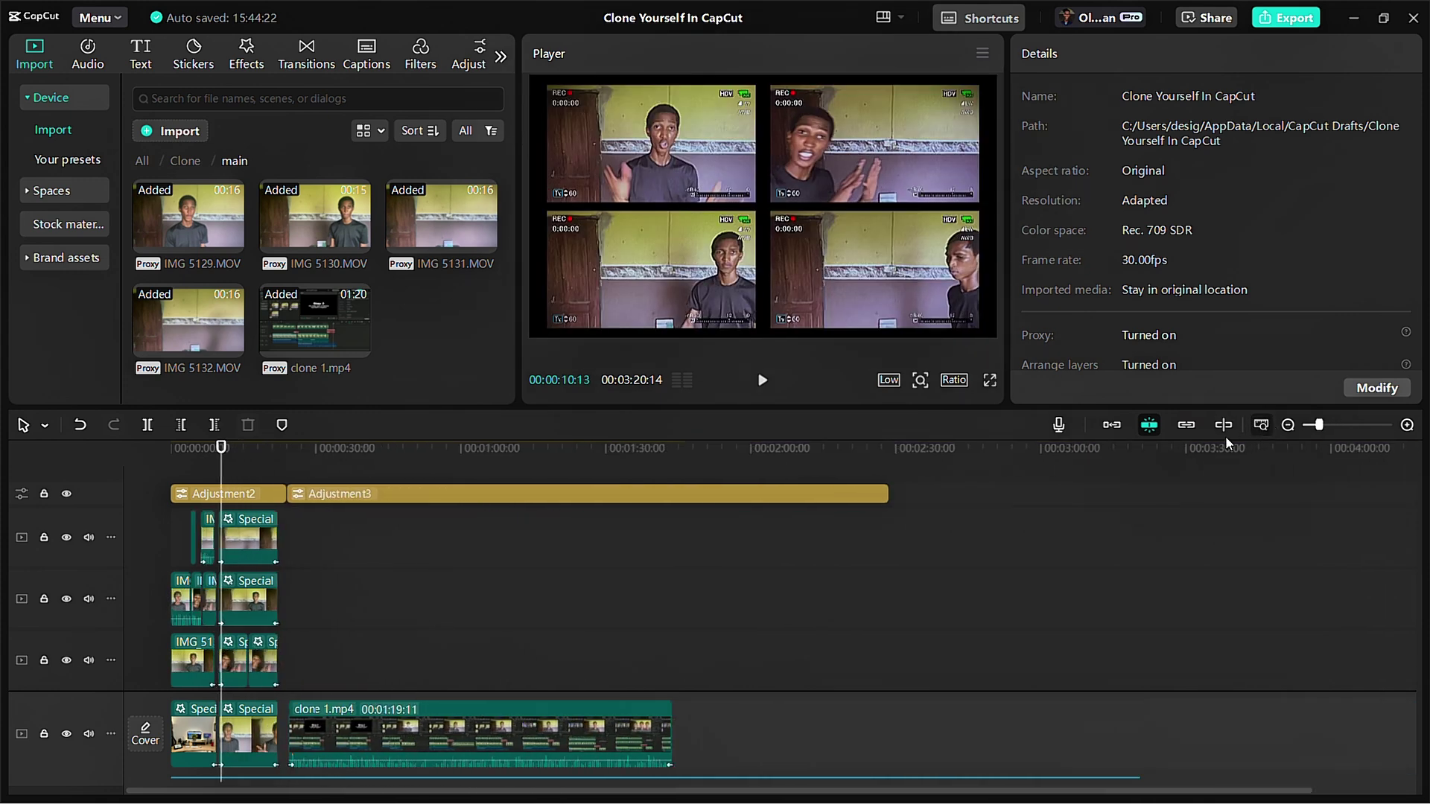
{"action": "left_click", "coordinate": [685, 488]}
{"action": "scroll", "coordinate": [709, 577], "scroll_direction": "up", "scroll_amount": 5}
{"action": "scroll", "coordinate": [709, 576], "scroll_direction": "down", "scroll_amount": 3}
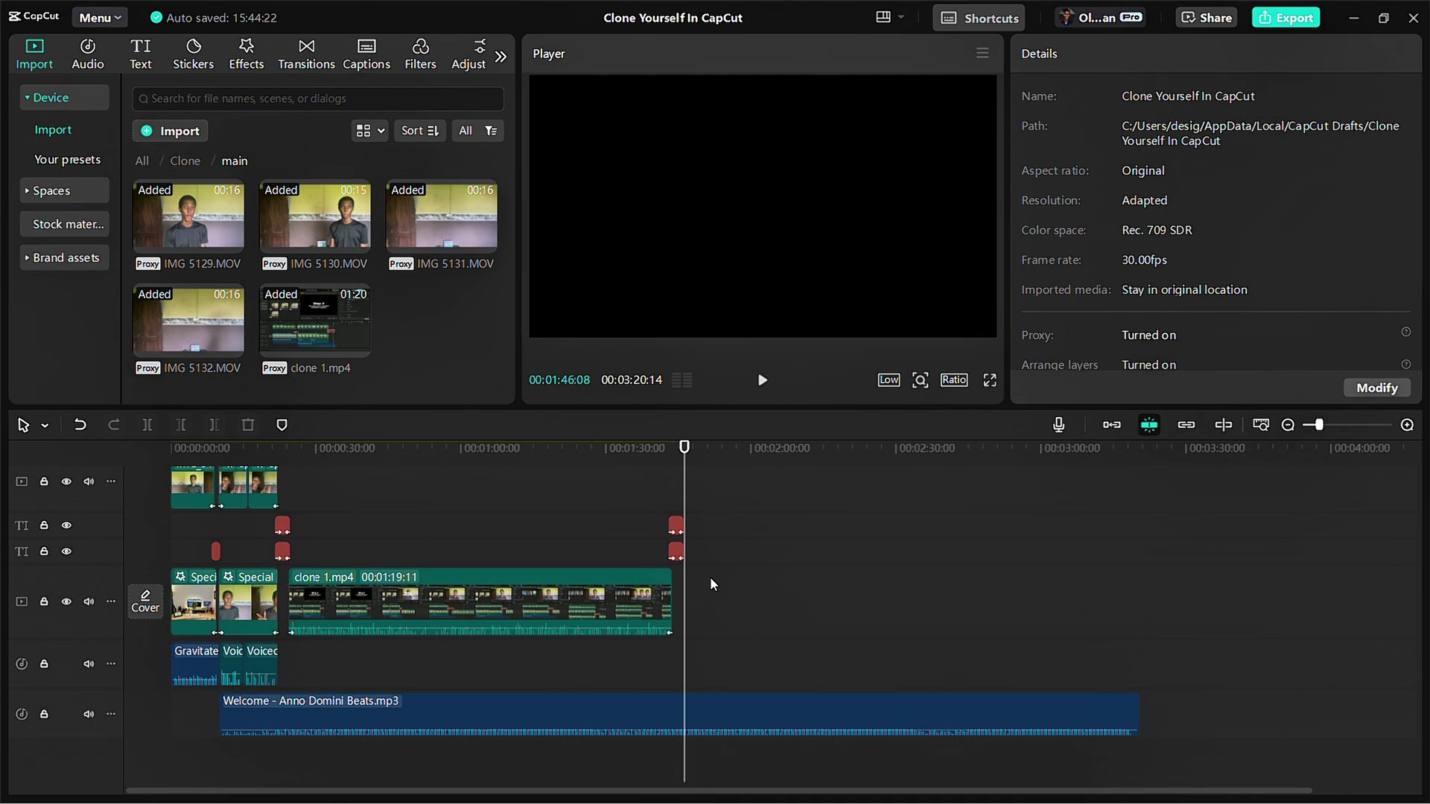
{"action": "scroll", "coordinate": [711, 578], "scroll_direction": "up", "scroll_amount": 3}
{"action": "scroll", "coordinate": [711, 578], "scroll_direction": "down", "scroll_amount": 3}
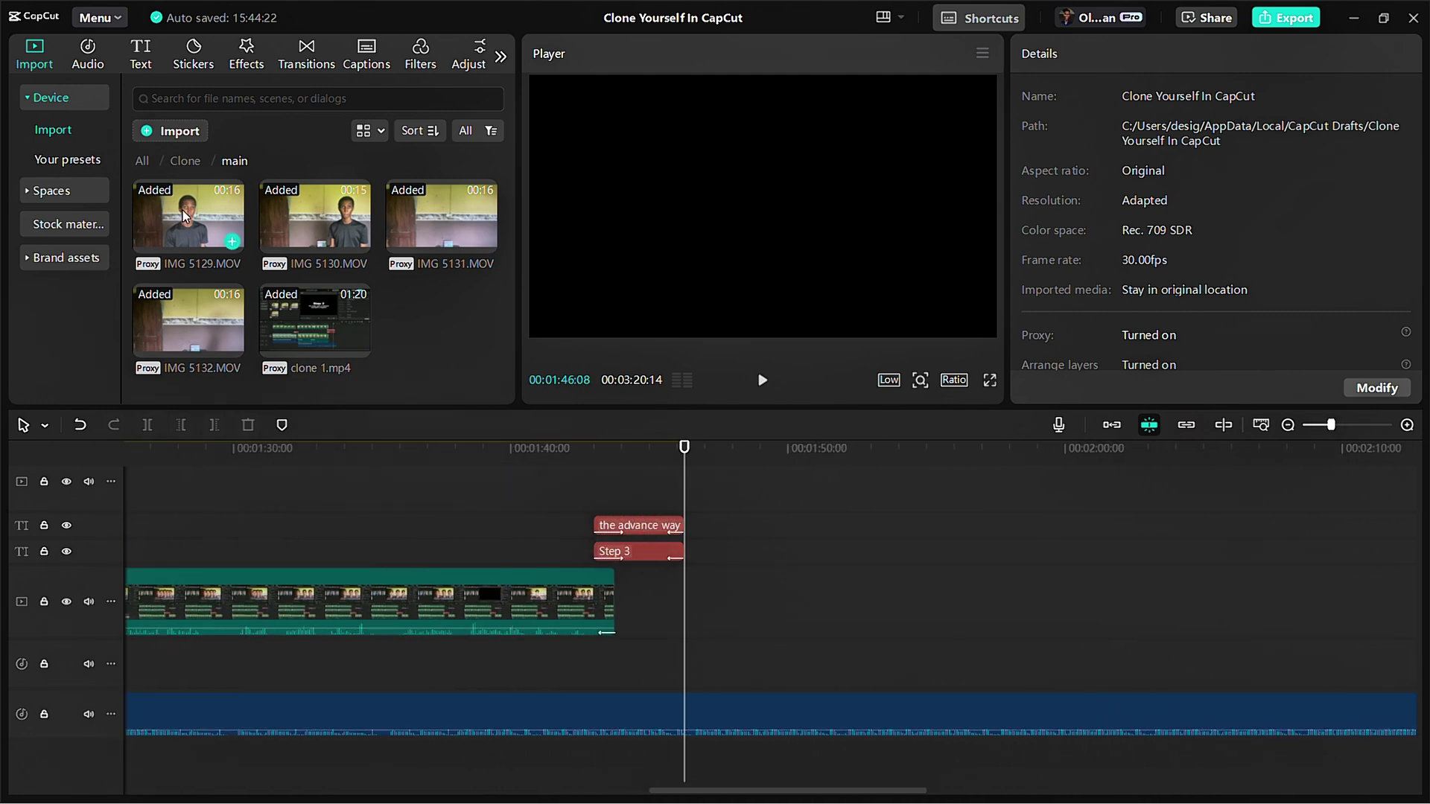
Step: Drop IMG 5129.MOV on the main track at 1:46, trim both ends and slide it toward the main clip
{"action": "left_click_drag", "start_coordinate": [174, 205], "coordinate": [676, 603]}
{"action": "left_click", "coordinate": [718, 467]}
{"action": "left_click", "coordinate": [735, 476]}
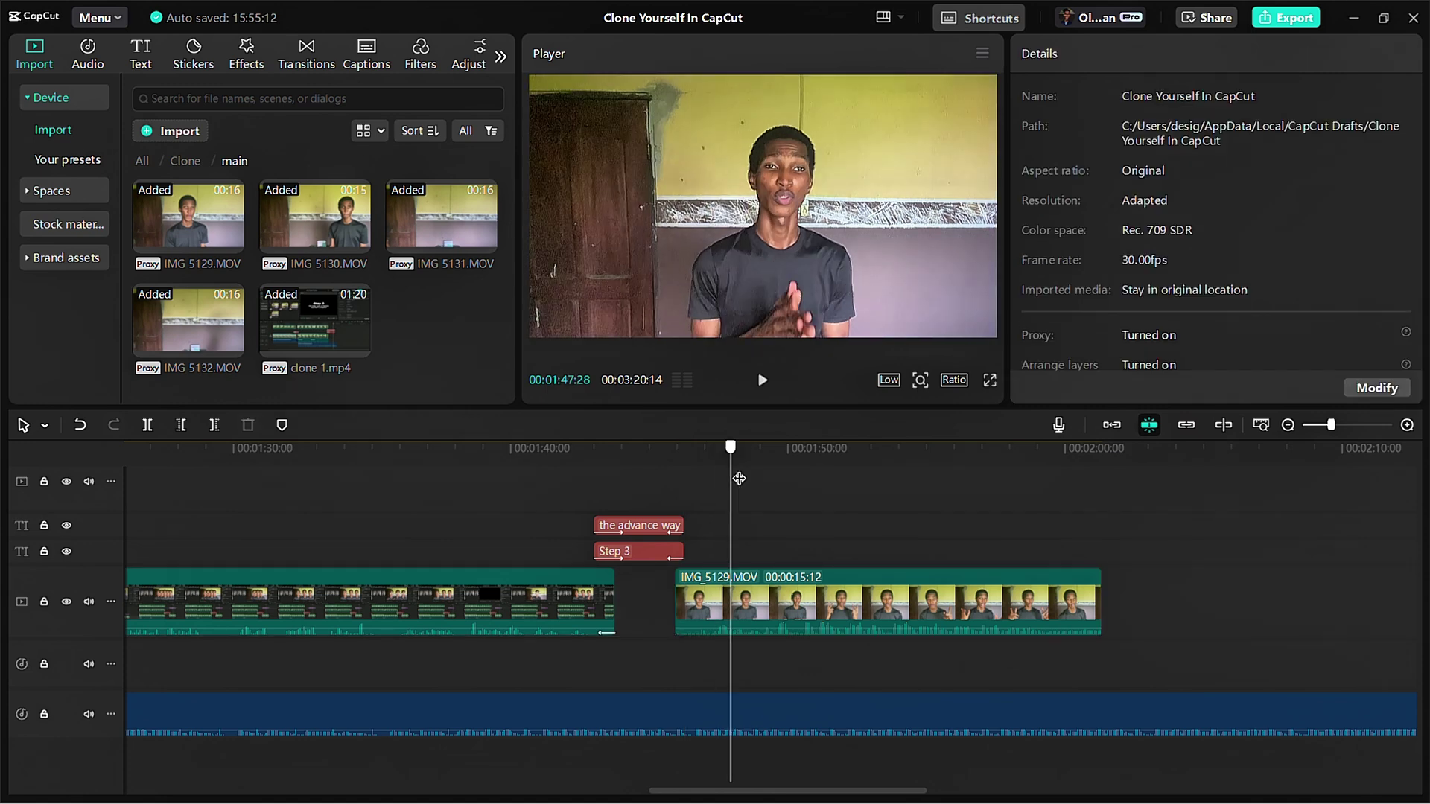
{"action": "left_click", "coordinate": [753, 605]}
{"action": "key", "text": "q"}
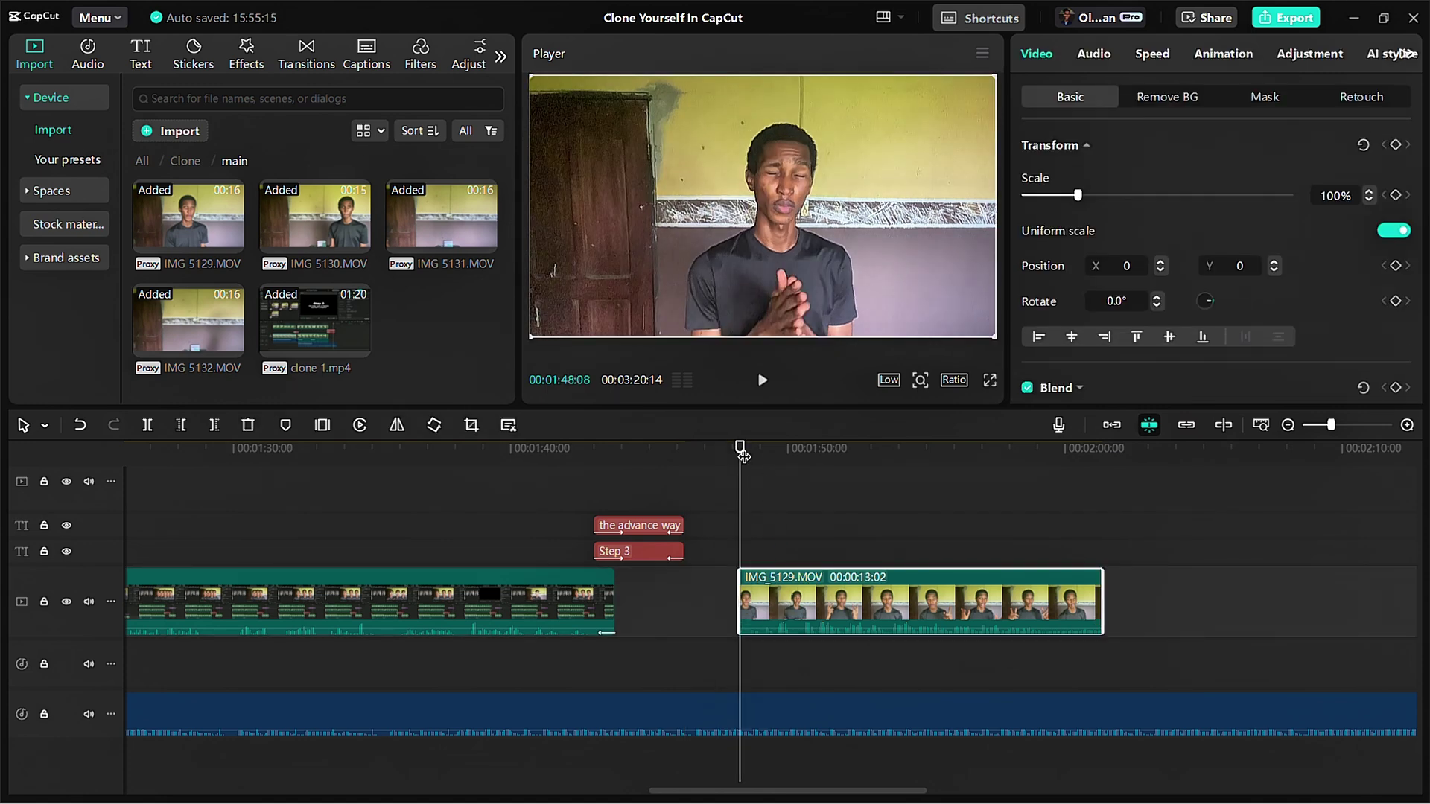
{"action": "left_click_drag", "start_coordinate": [743, 456], "coordinate": [846, 461]}
{"action": "key", "text": "w"}
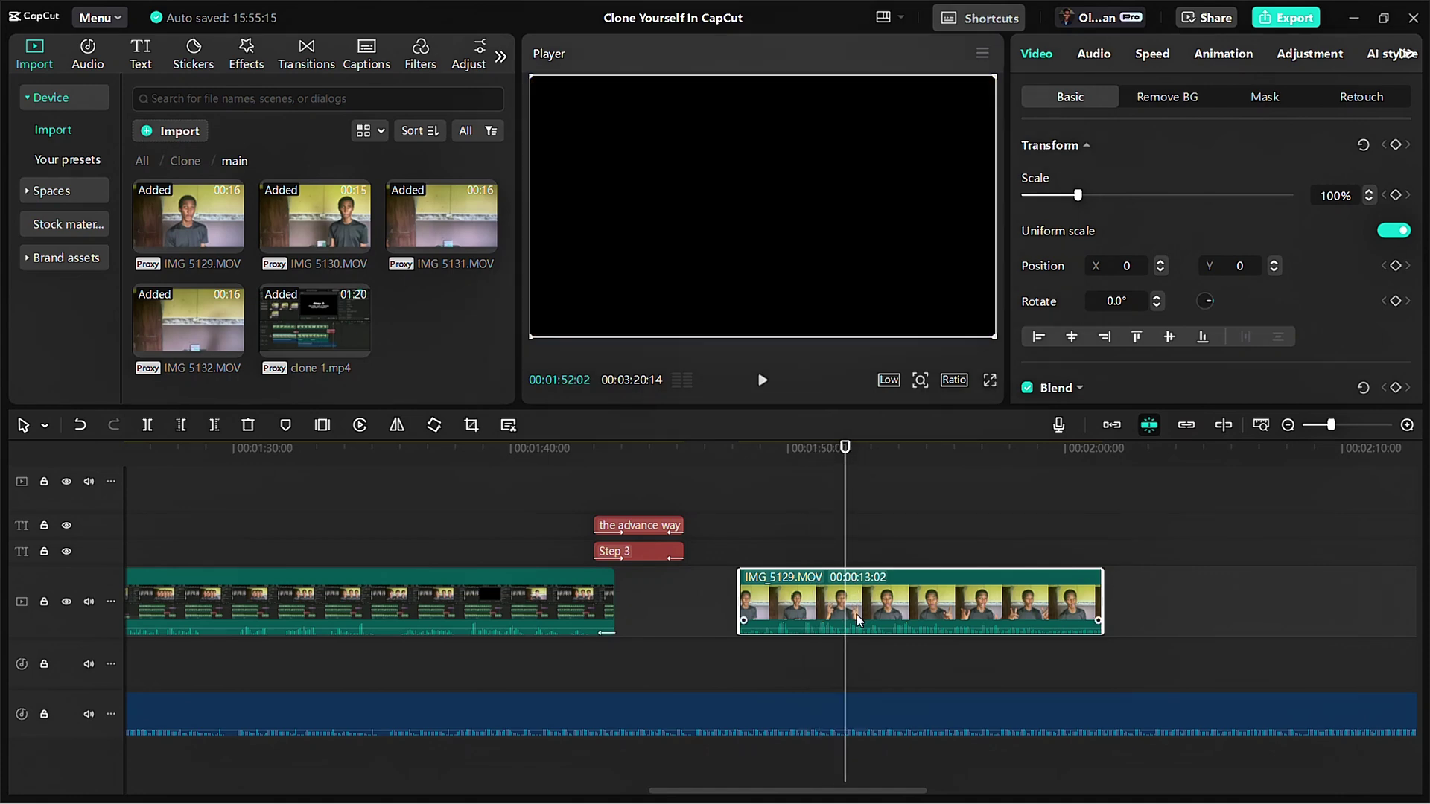
{"action": "left_click_drag", "start_coordinate": [794, 583], "coordinate": [734, 590]}
Step: Extend the IMG 5129 clip's end to restore footage and play it to find the clone start
{"action": "left_click", "coordinate": [687, 467]}
{"action": "left_click_drag", "start_coordinate": [687, 468], "coordinate": [745, 492]}
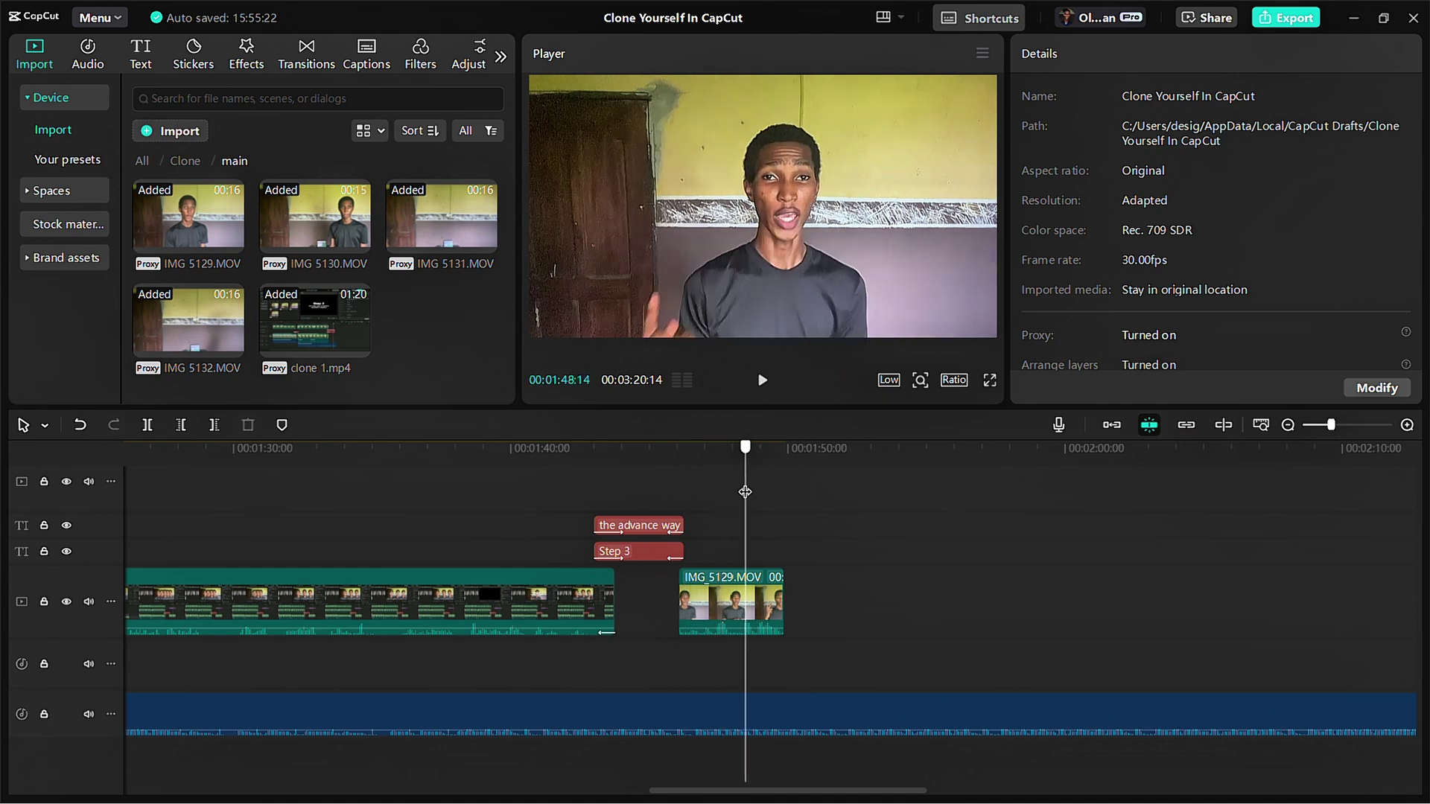
{"action": "left_click", "coordinate": [761, 599]}
{"action": "left_click_drag", "start_coordinate": [782, 600], "coordinate": [999, 600]}
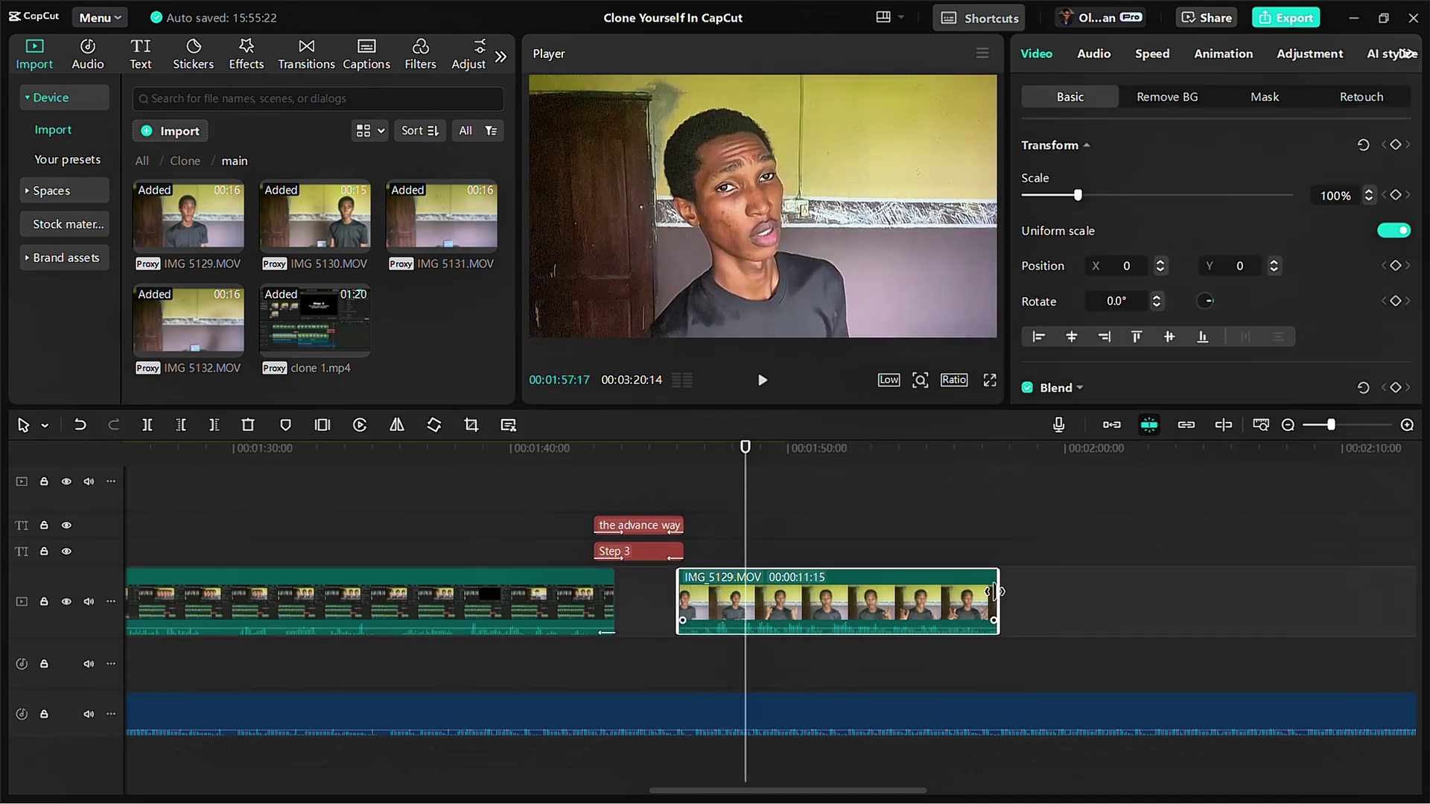
{"action": "left_click", "coordinate": [857, 519]}
{"action": "left_click_drag", "start_coordinate": [854, 521], "coordinate": [881, 523]}
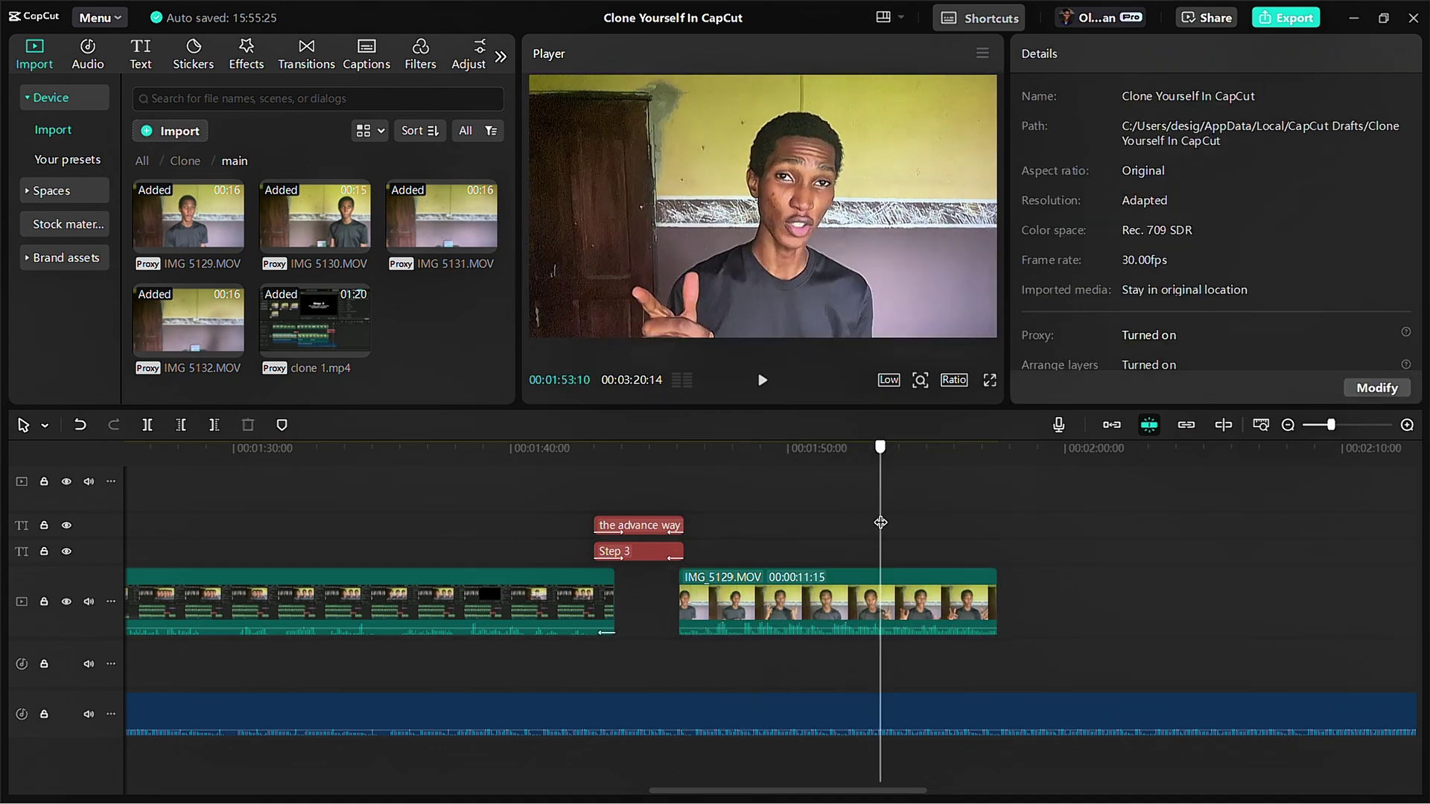
{"action": "left_click", "coordinate": [829, 509]}
{"action": "key", "text": "space"}
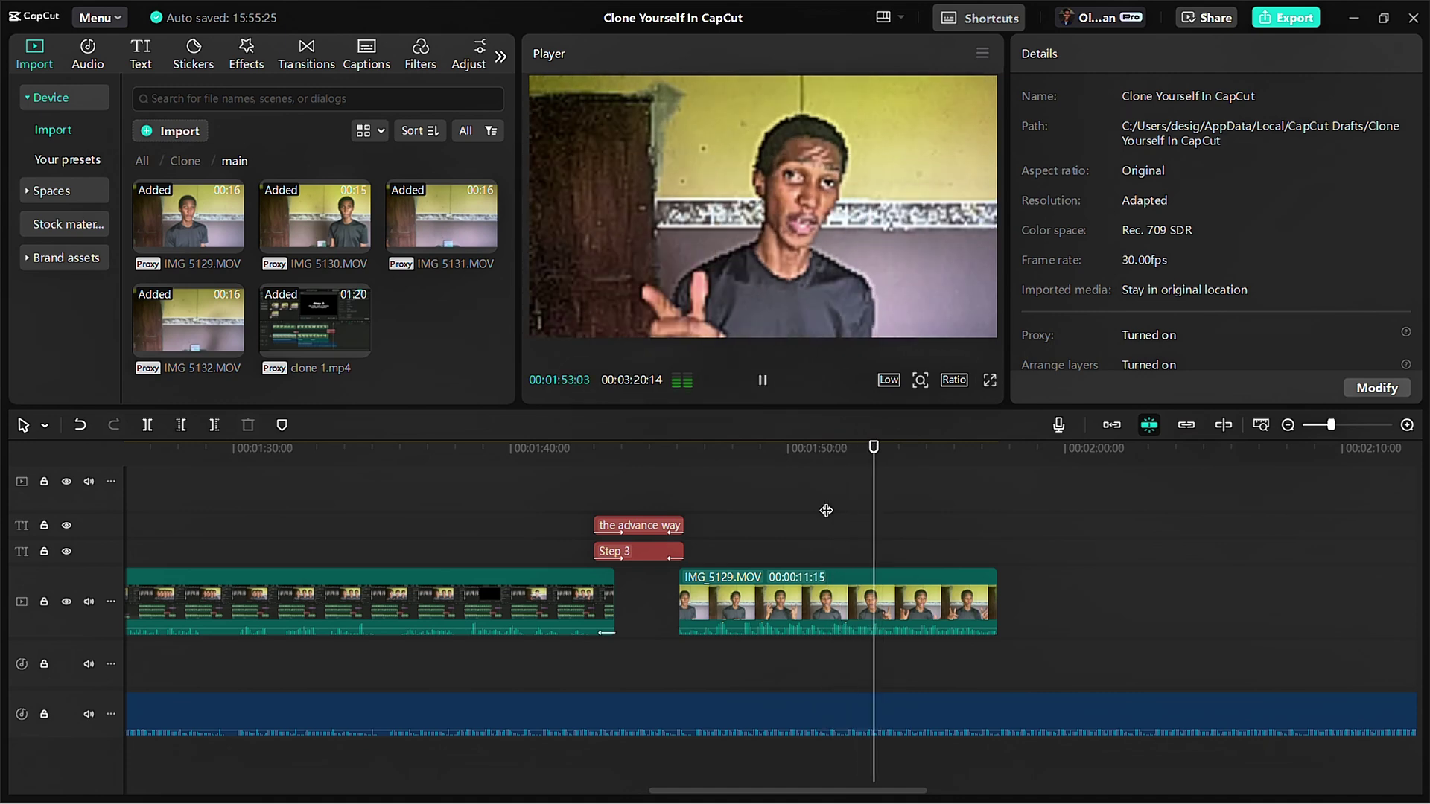
{"action": "left_click_drag", "start_coordinate": [814, 501], "coordinate": [785, 508]}
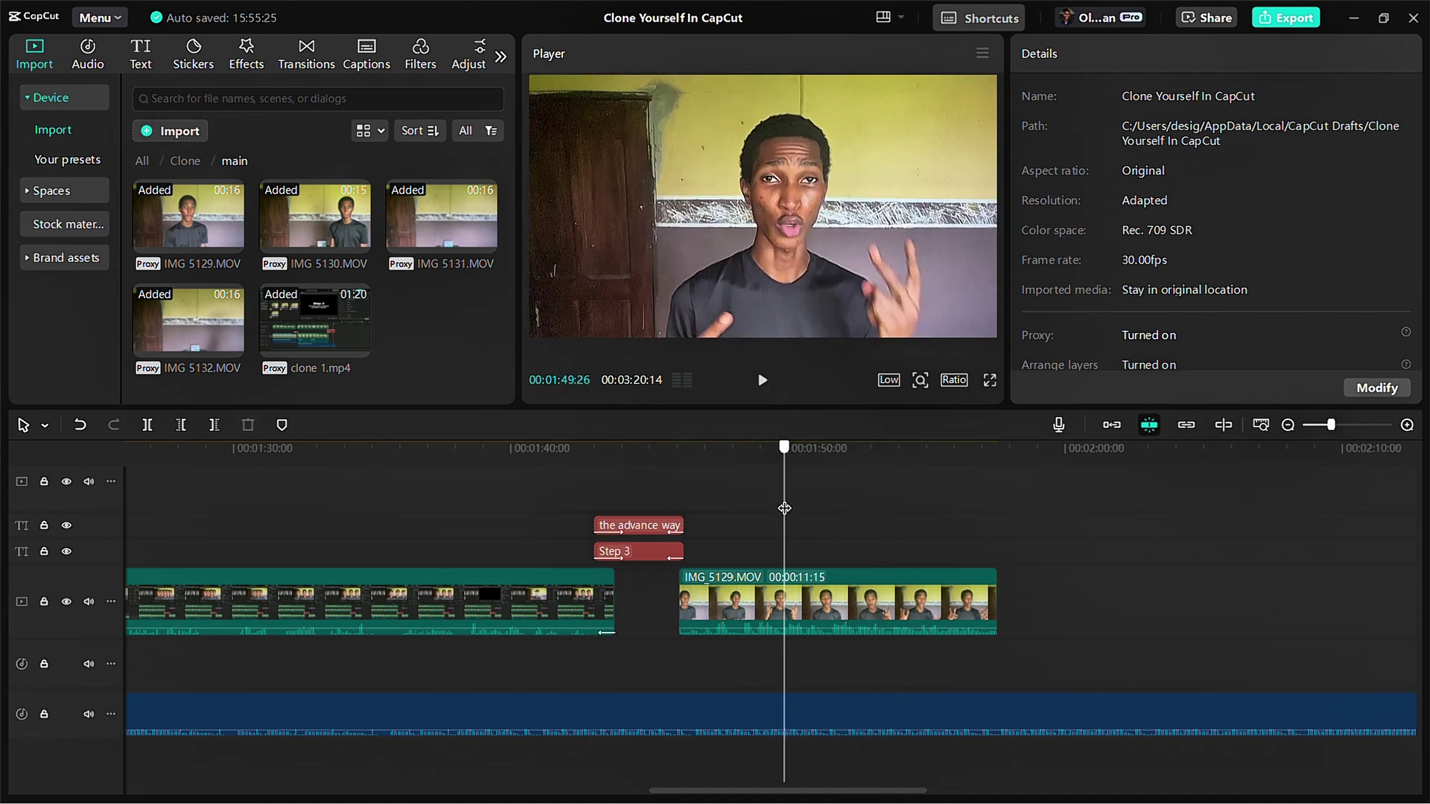
Step: Re-trim IMG 5129 at both ends and butt it against the clone 1.mp4 clip
{"action": "left_click", "coordinate": [823, 599]}
{"action": "key", "text": "q"}
{"action": "key", "text": "space"}
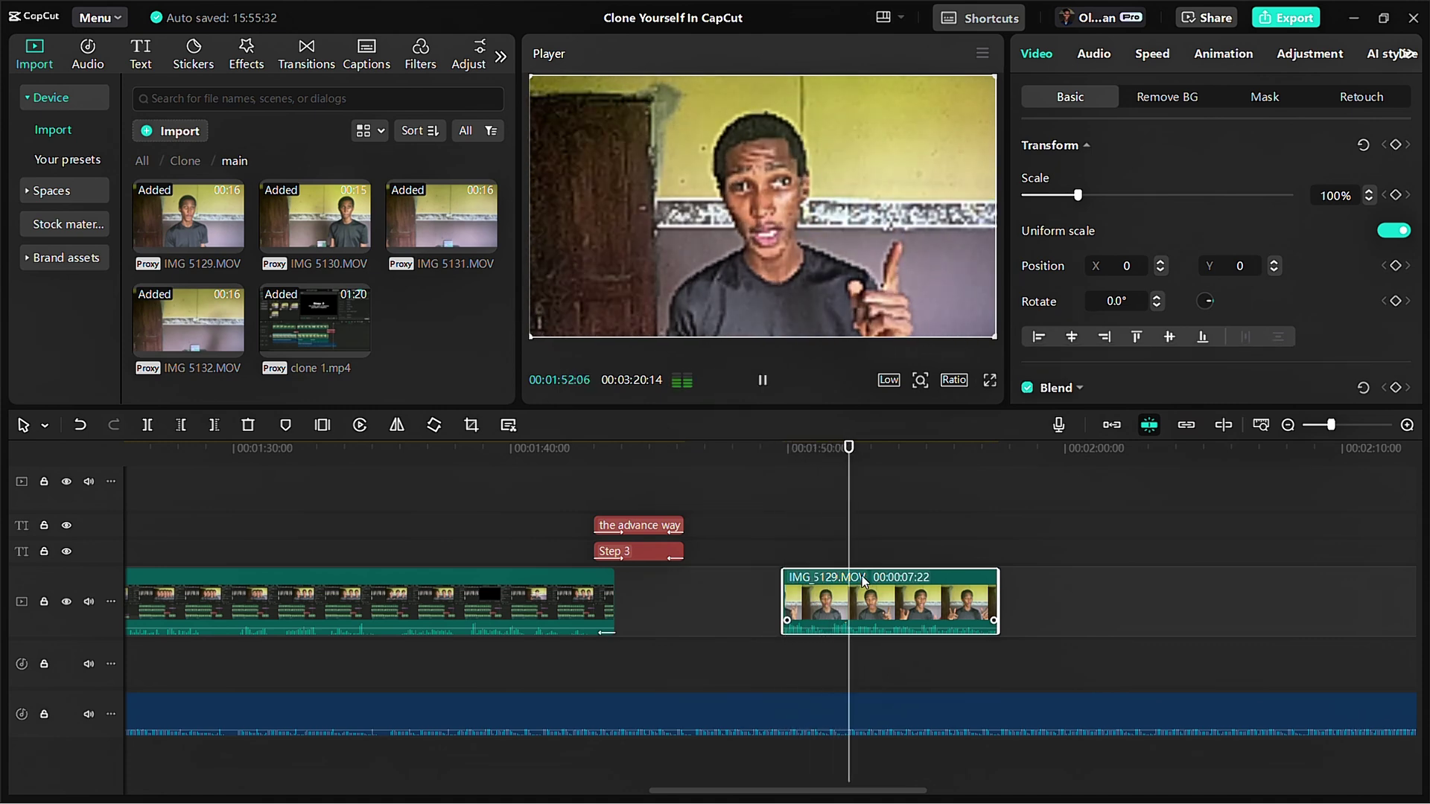
{"action": "key", "text": "space"}
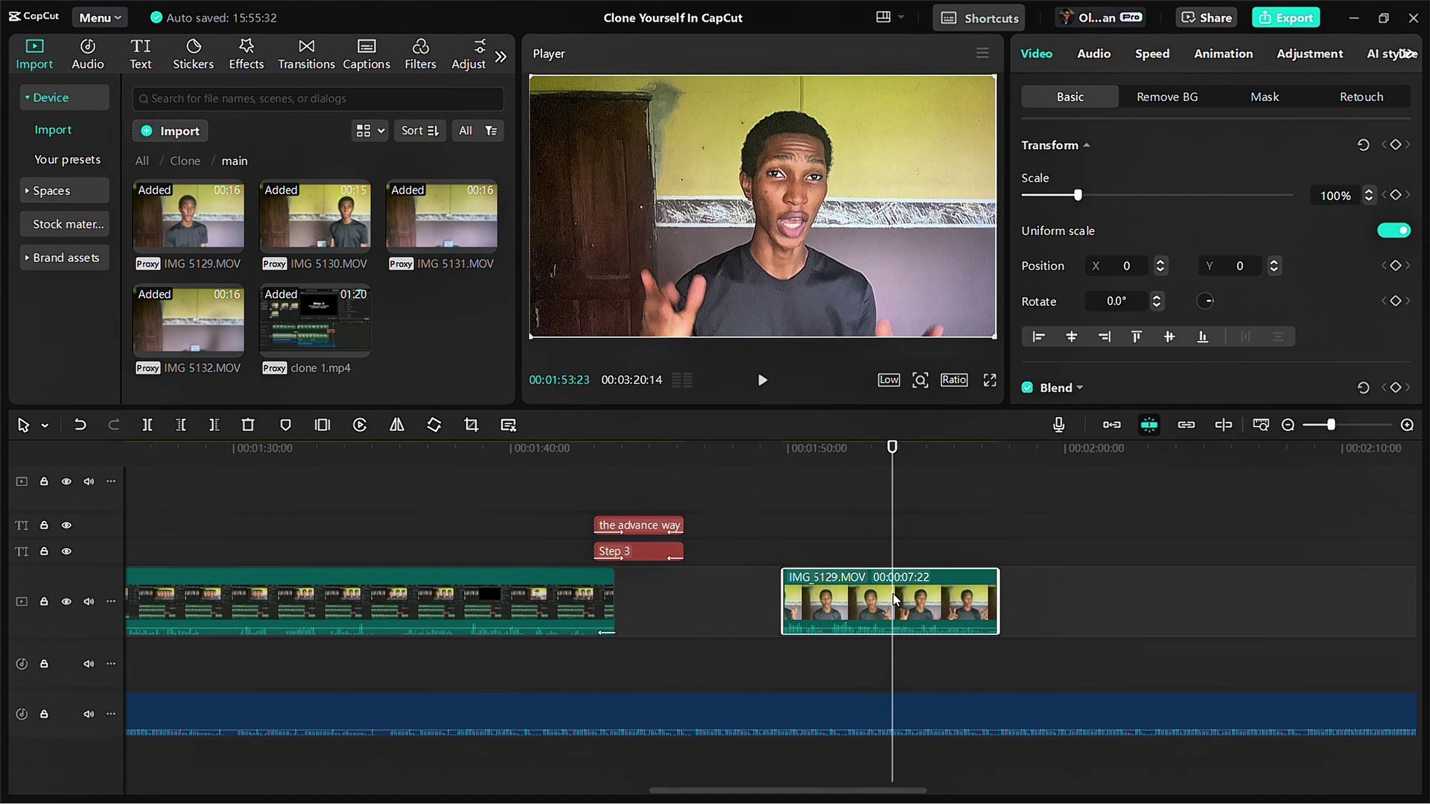
{"action": "key", "text": "w"}
{"action": "left_click_drag", "start_coordinate": [862, 611], "coordinate": [751, 608]}
{"action": "left_click", "coordinate": [739, 474]}
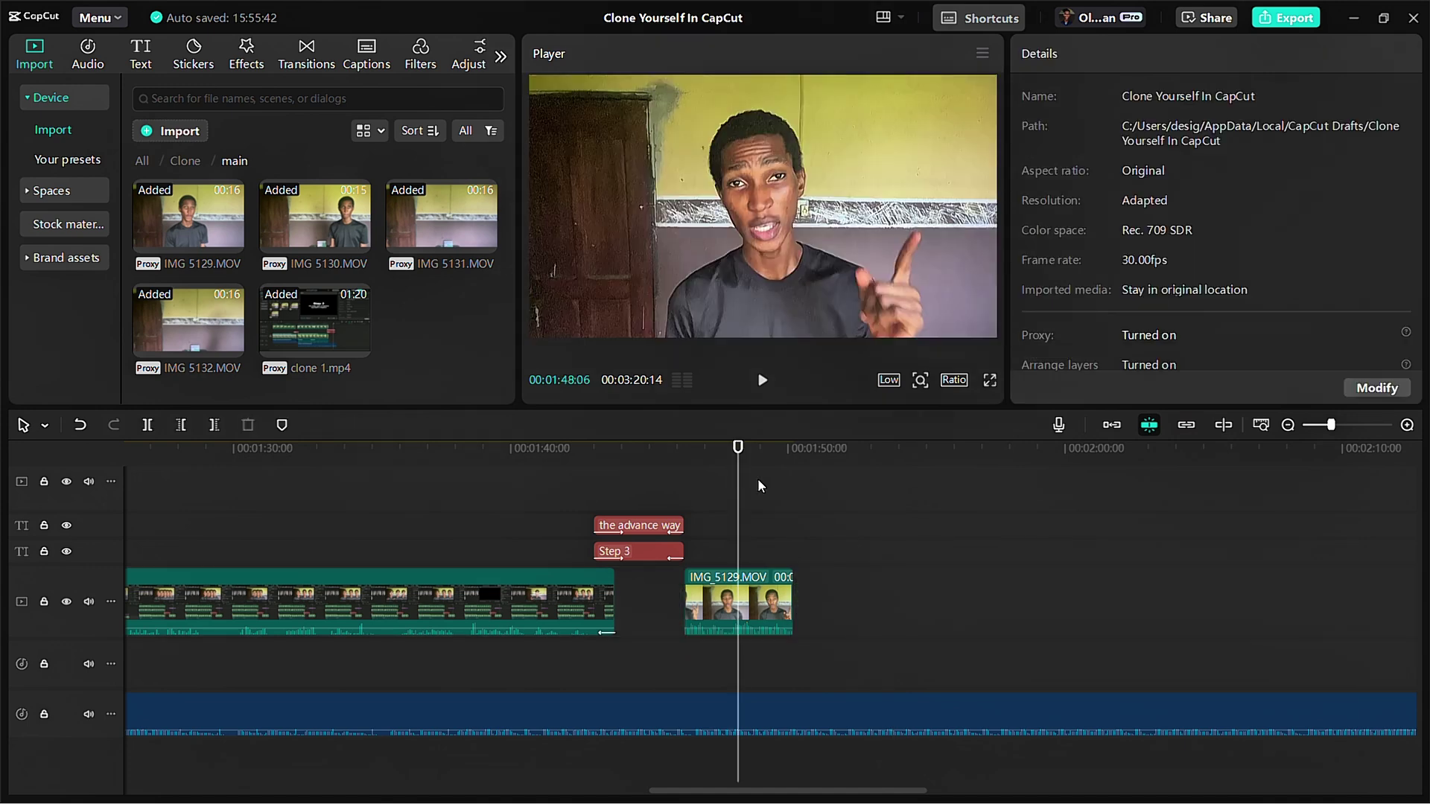
{"action": "mouse_move", "coordinate": [780, 592]}
{"action": "scroll", "coordinate": [764, 605], "scroll_direction": "down", "scroll_amount": 3}
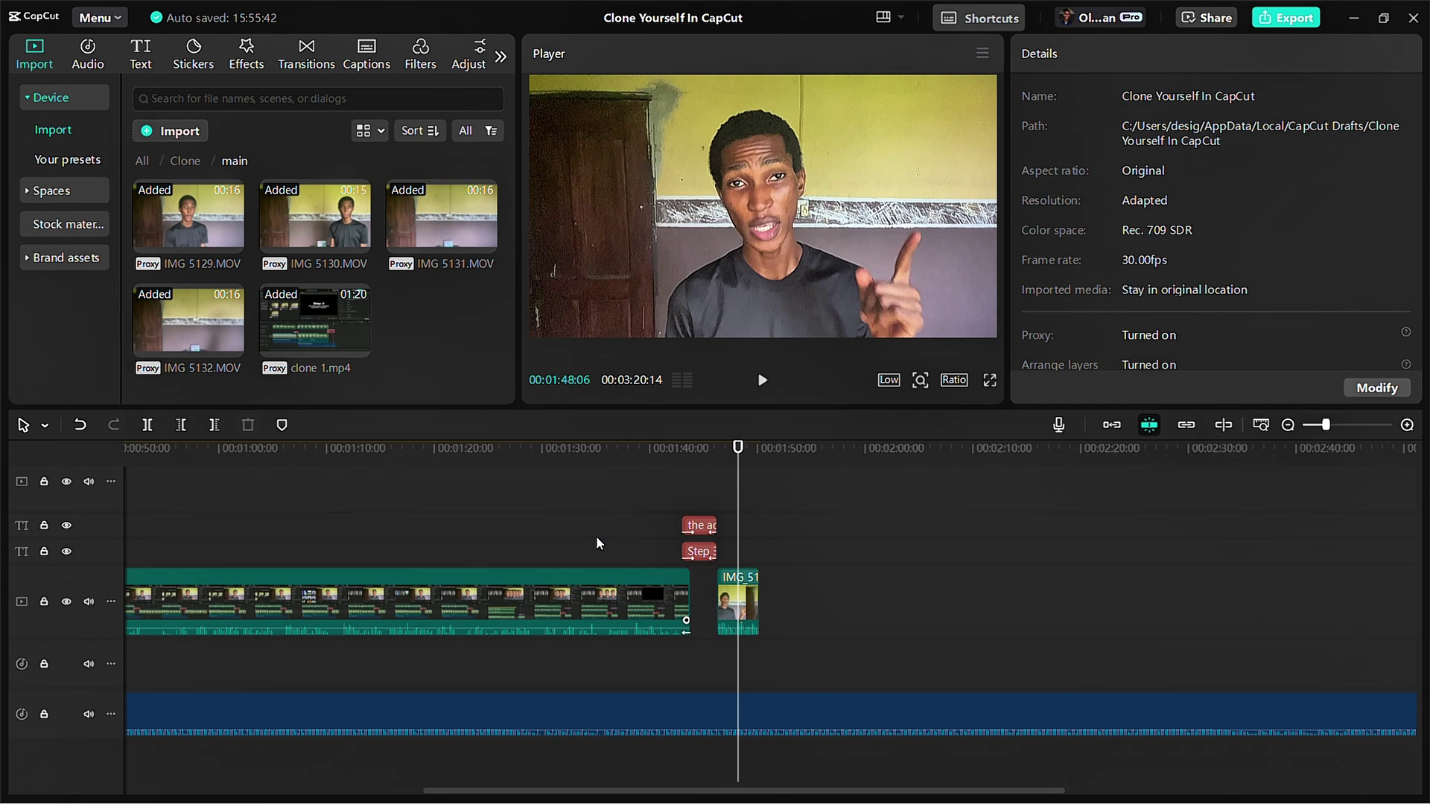
Step: Place IMG 5130 on a track above IMG 5129 and trim it to the same length
{"action": "left_click", "coordinate": [320, 219]}
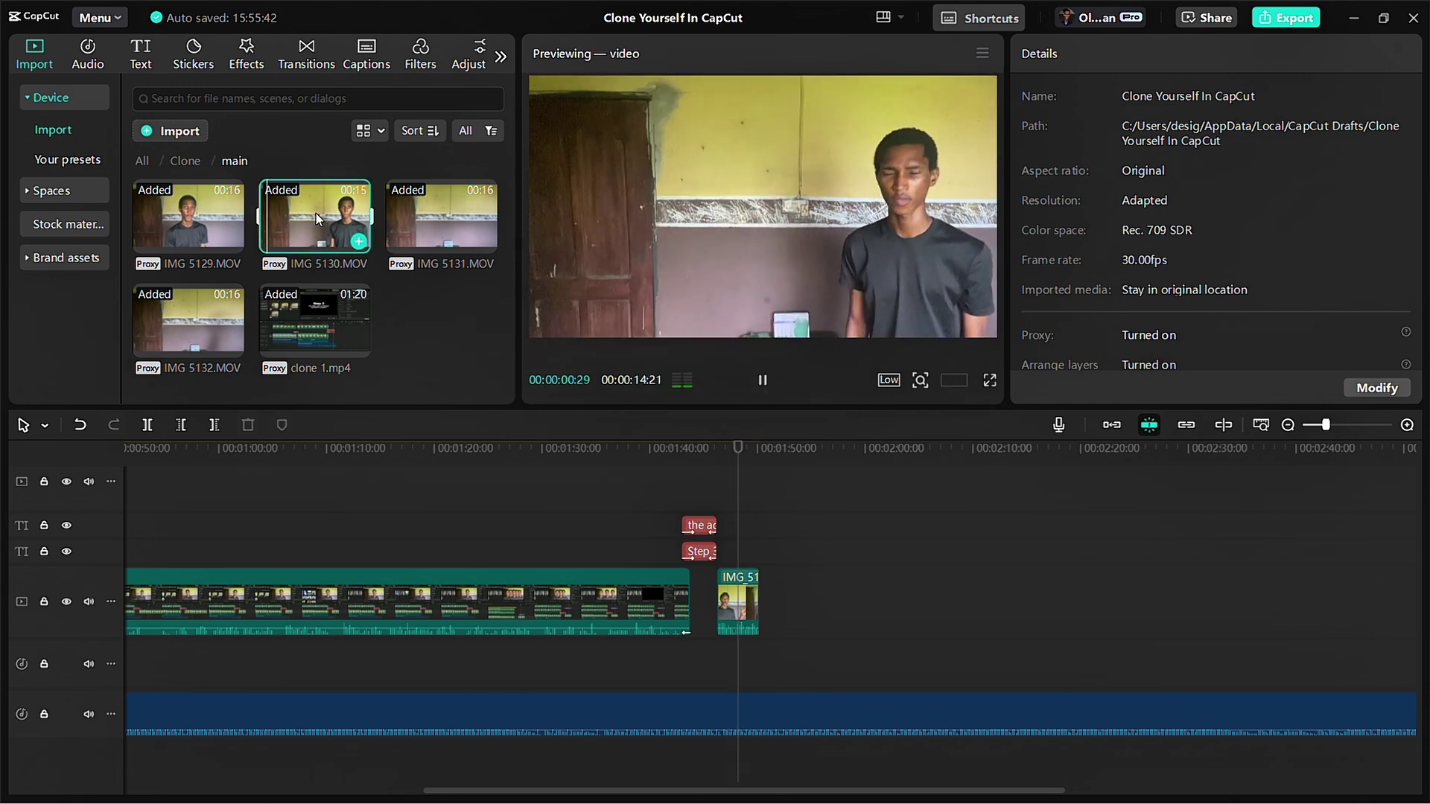
{"action": "left_click_drag", "start_coordinate": [316, 213], "coordinate": [741, 534]}
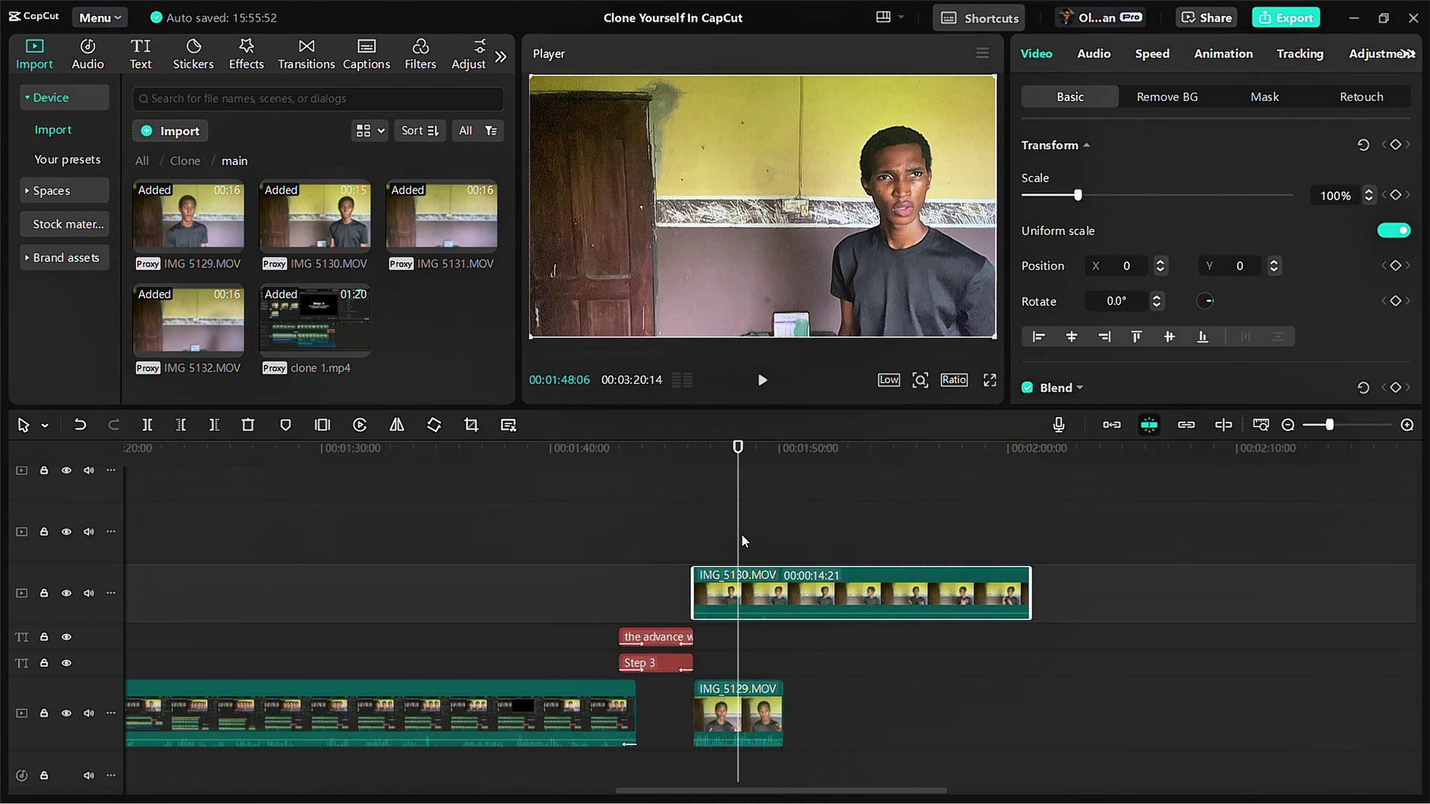
{"action": "left_click_drag", "start_coordinate": [741, 481], "coordinate": [791, 492]}
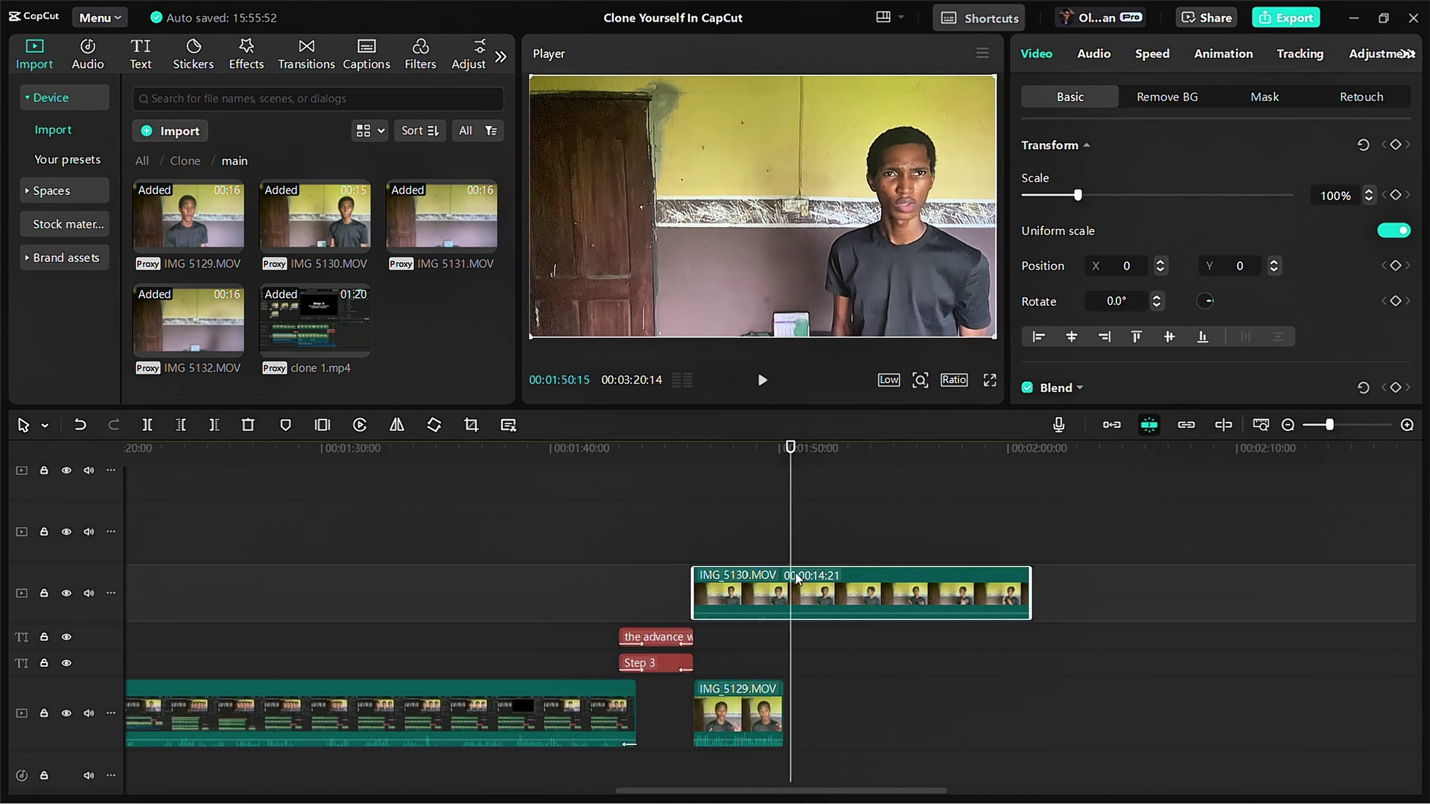
{"action": "key", "text": "q"}
{"action": "left_click_drag", "start_coordinate": [796, 590], "coordinate": [696, 590]}
{"action": "left_click_drag", "start_coordinate": [706, 528], "coordinate": [799, 564]}
{"action": "left_click", "coordinate": [806, 596]}
{"action": "key", "text": "w"}
{"action": "left_click", "coordinate": [735, 562]}
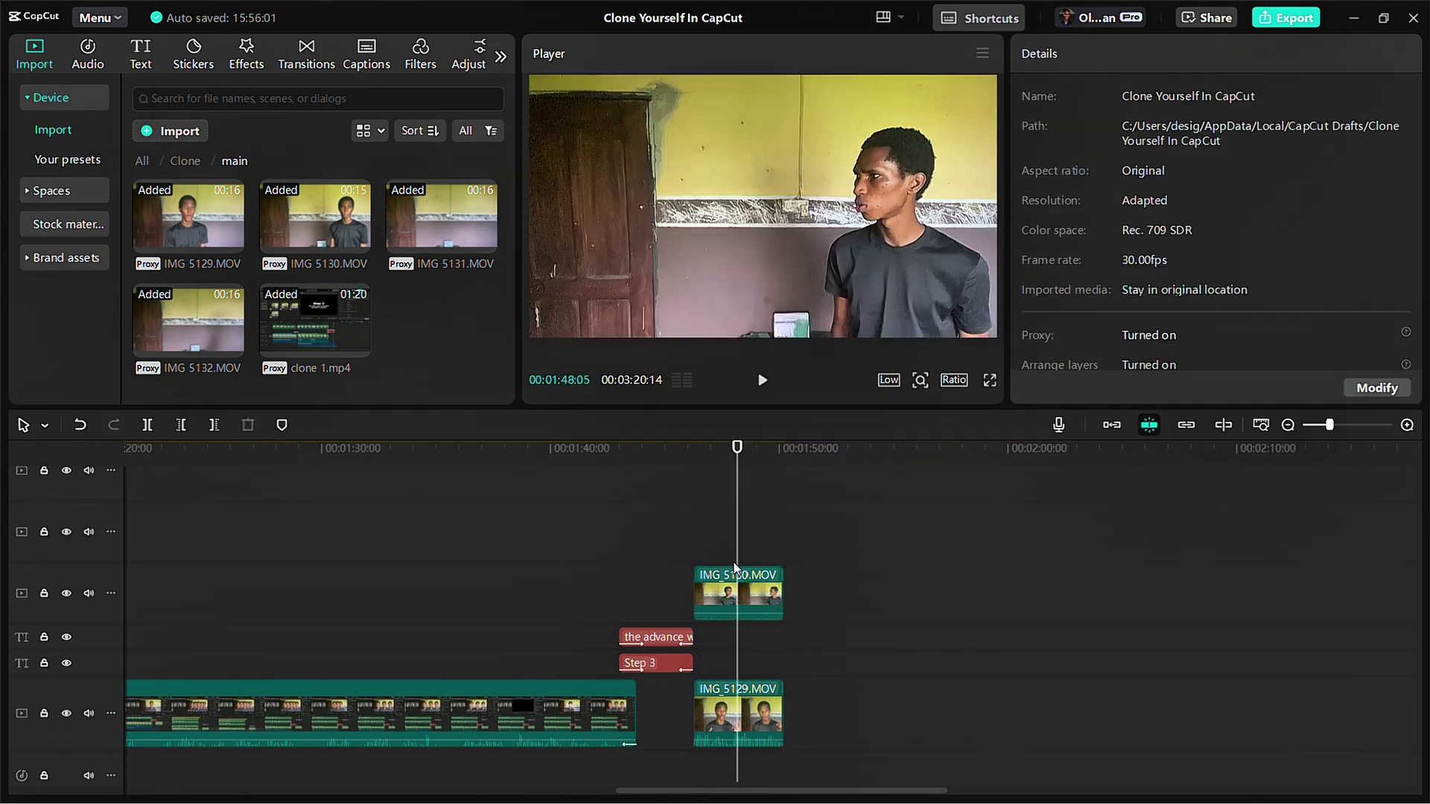
{"action": "left_click", "coordinate": [731, 615]}
Step: Apply Auto removal background removal to both IMG 5130 and IMG 5129
{"action": "left_click", "coordinate": [1167, 99]}
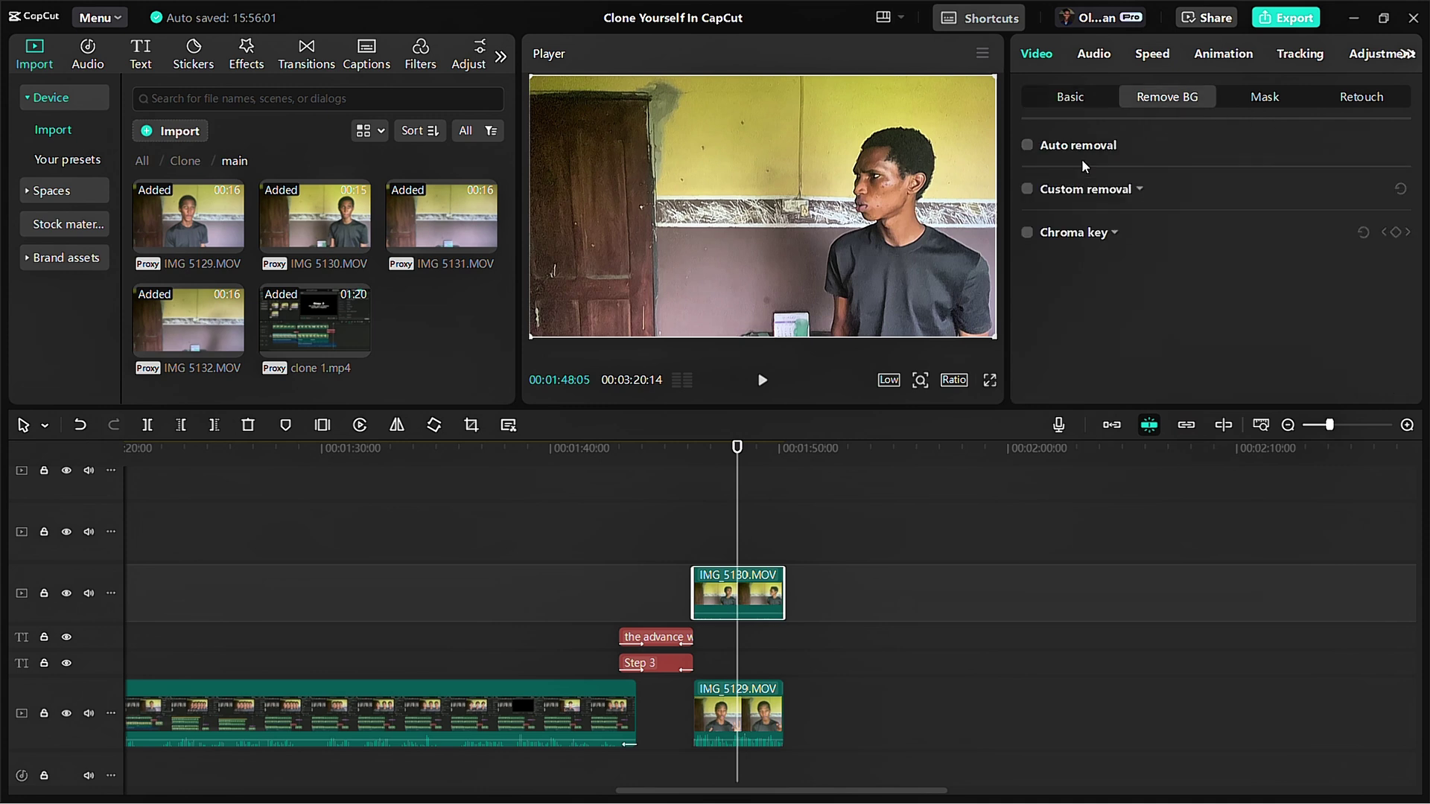
{"action": "left_click", "coordinate": [1028, 145]}
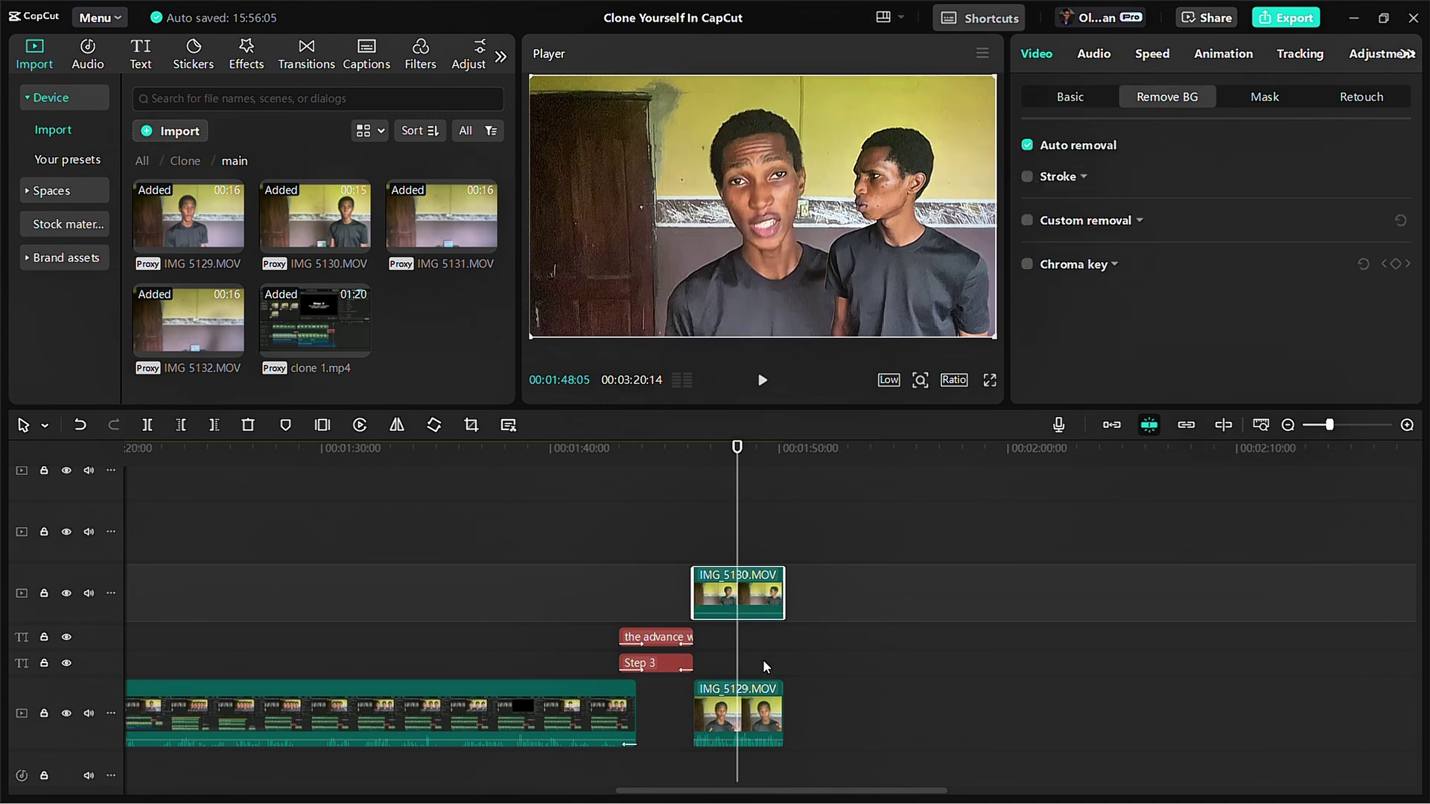
{"action": "left_click", "coordinate": [759, 696]}
{"action": "left_click", "coordinate": [1093, 105]}
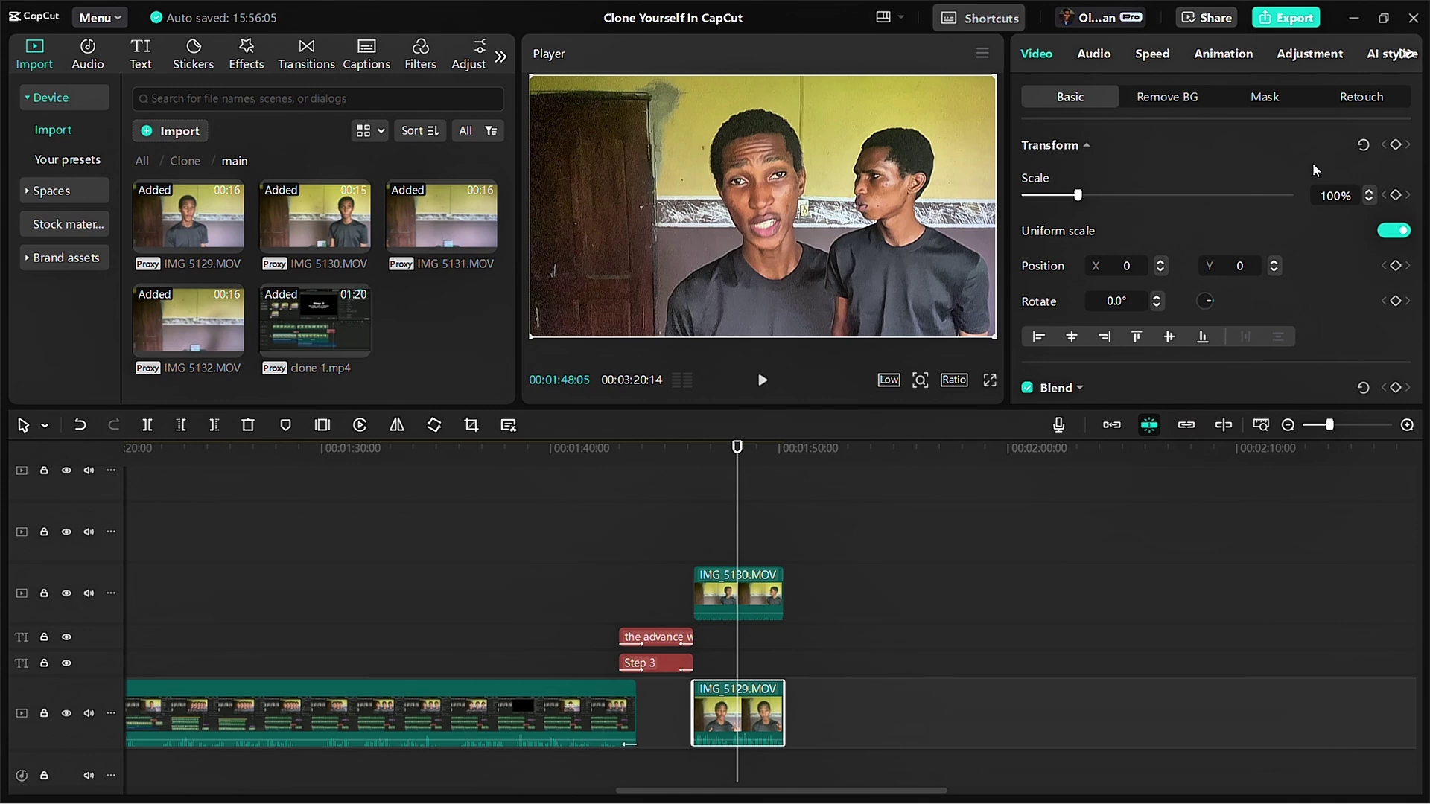
{"action": "left_click", "coordinate": [1179, 99]}
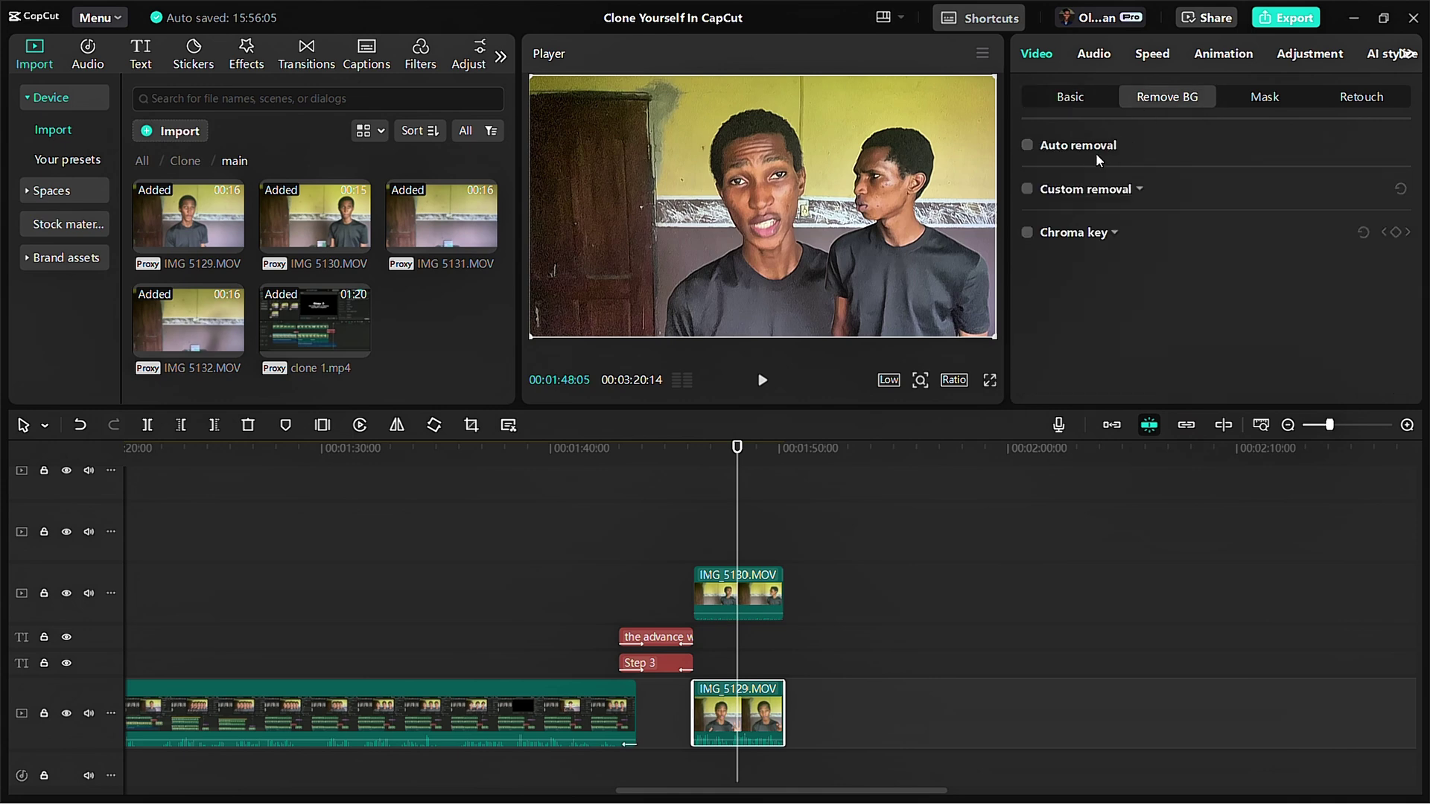
{"action": "left_click", "coordinate": [1028, 145]}
{"action": "scroll", "coordinate": [846, 533], "scroll_direction": "down", "scroll_amount": 3}
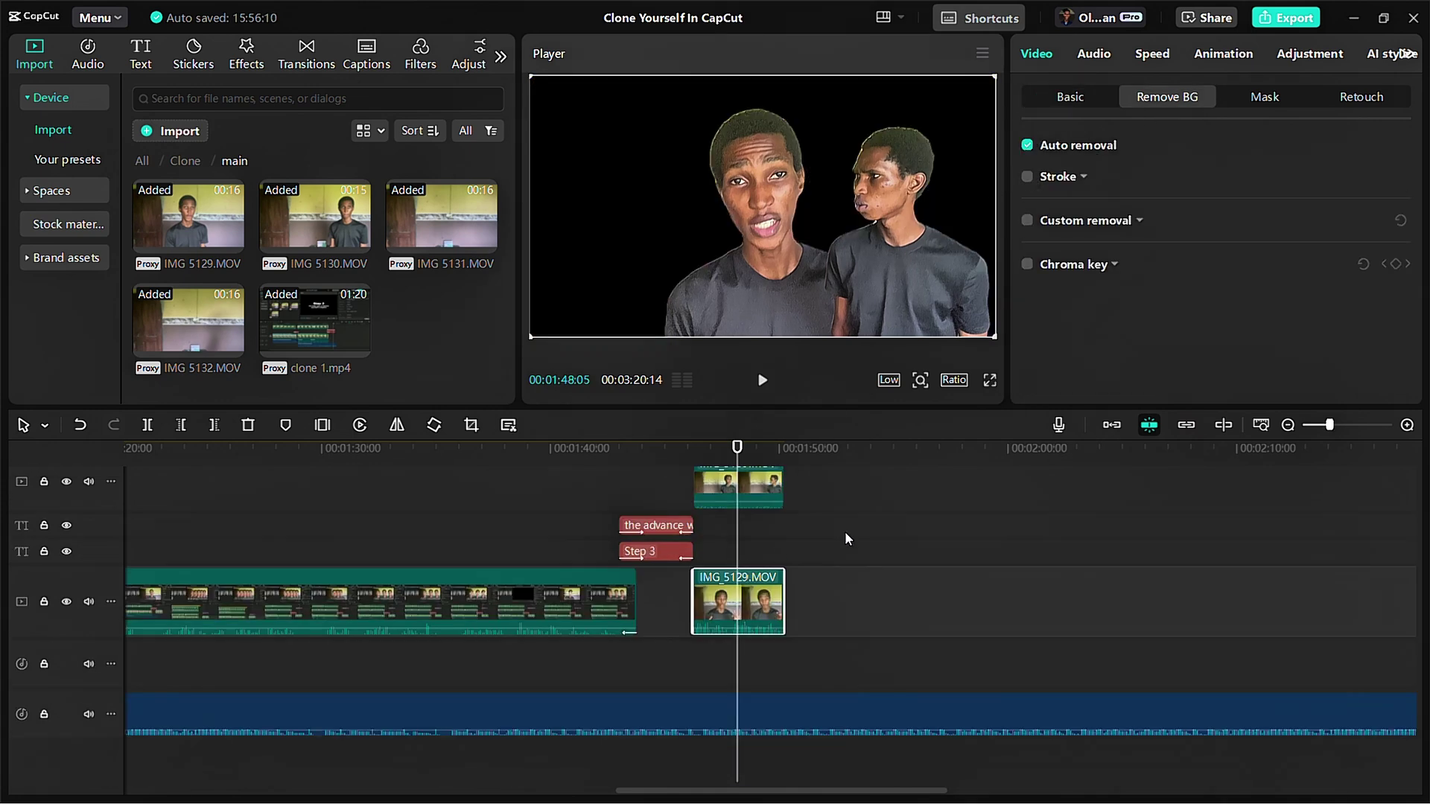
Step: Lift IMG_5129 onto an upper track and slide the 9:18 back.png clip under both clones
{"action": "left_click", "coordinate": [1260, 424]}
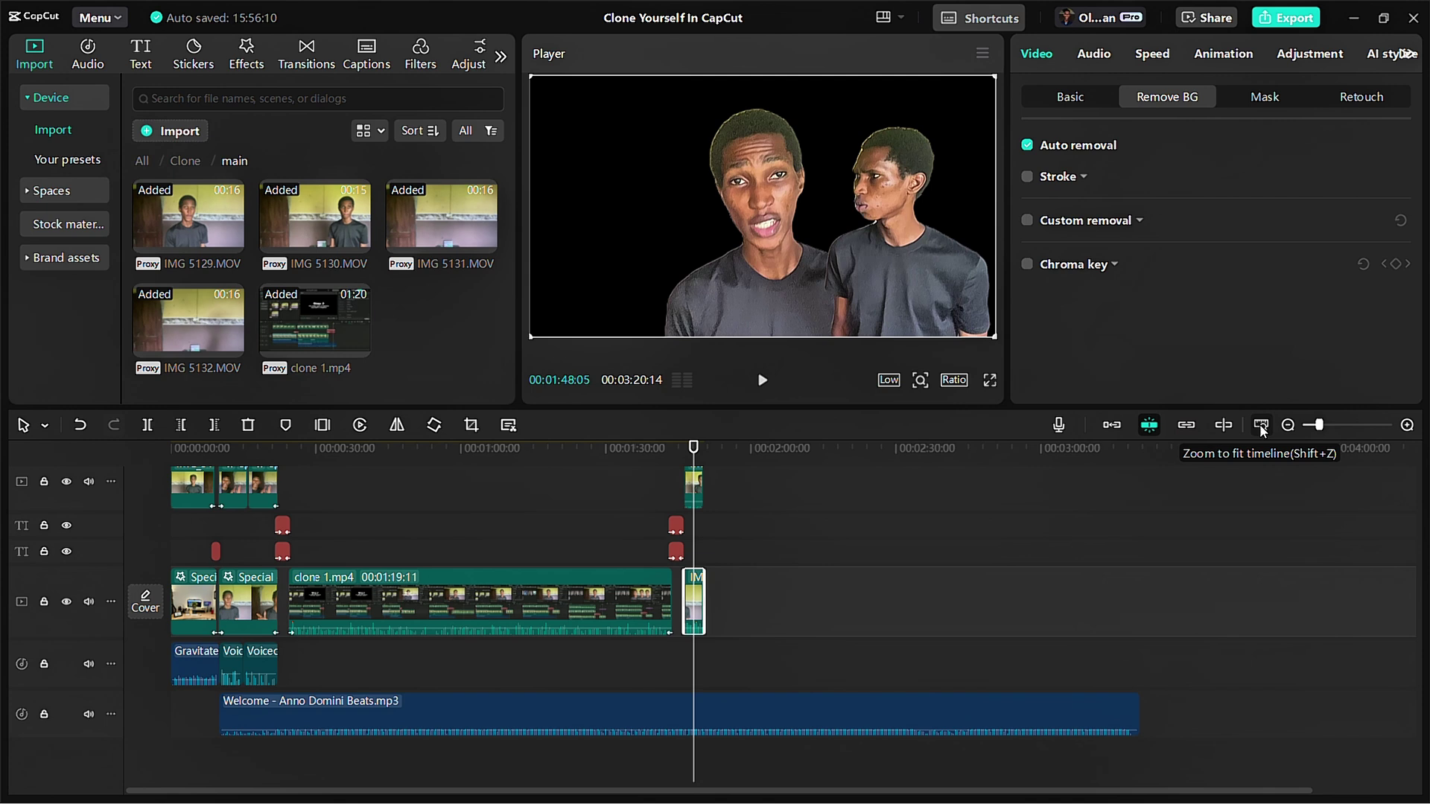
{"action": "left_click", "coordinate": [199, 609]}
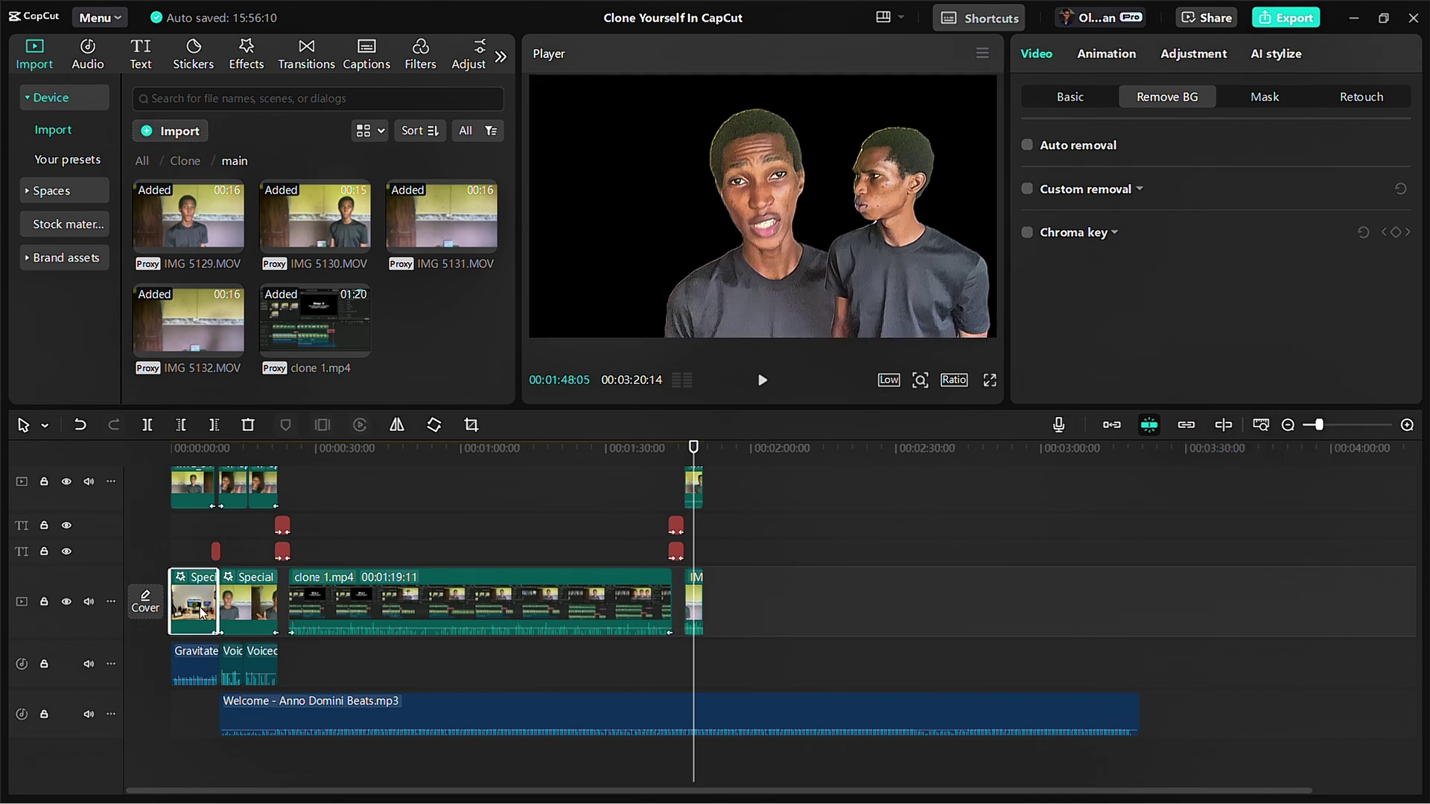
{"action": "left_click", "coordinate": [717, 602]}
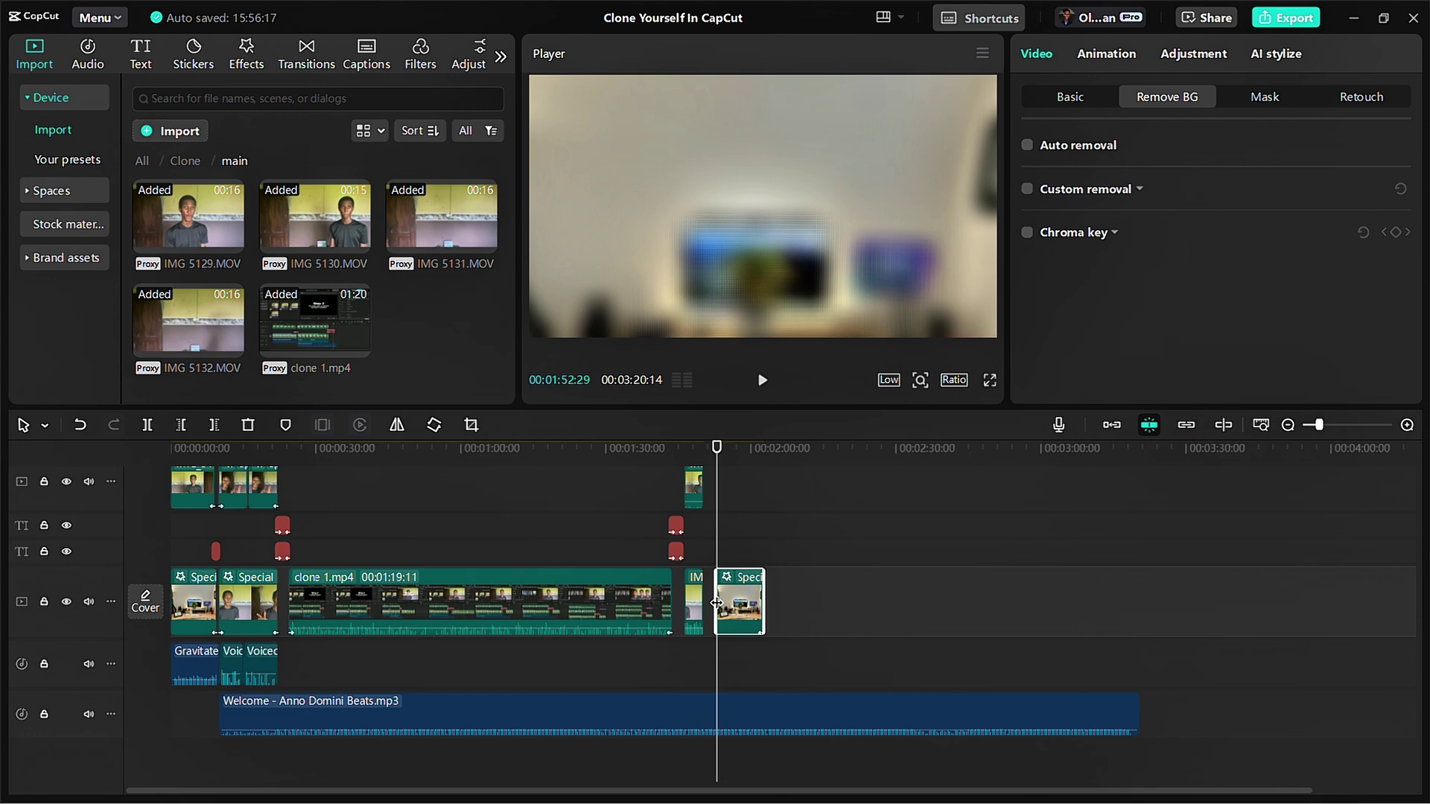
{"action": "scroll", "coordinate": [641, 558], "scroll_direction": "up", "scroll_amount": 5}
{"action": "scroll", "coordinate": [546, 556], "scroll_direction": "up", "scroll_amount": 3}
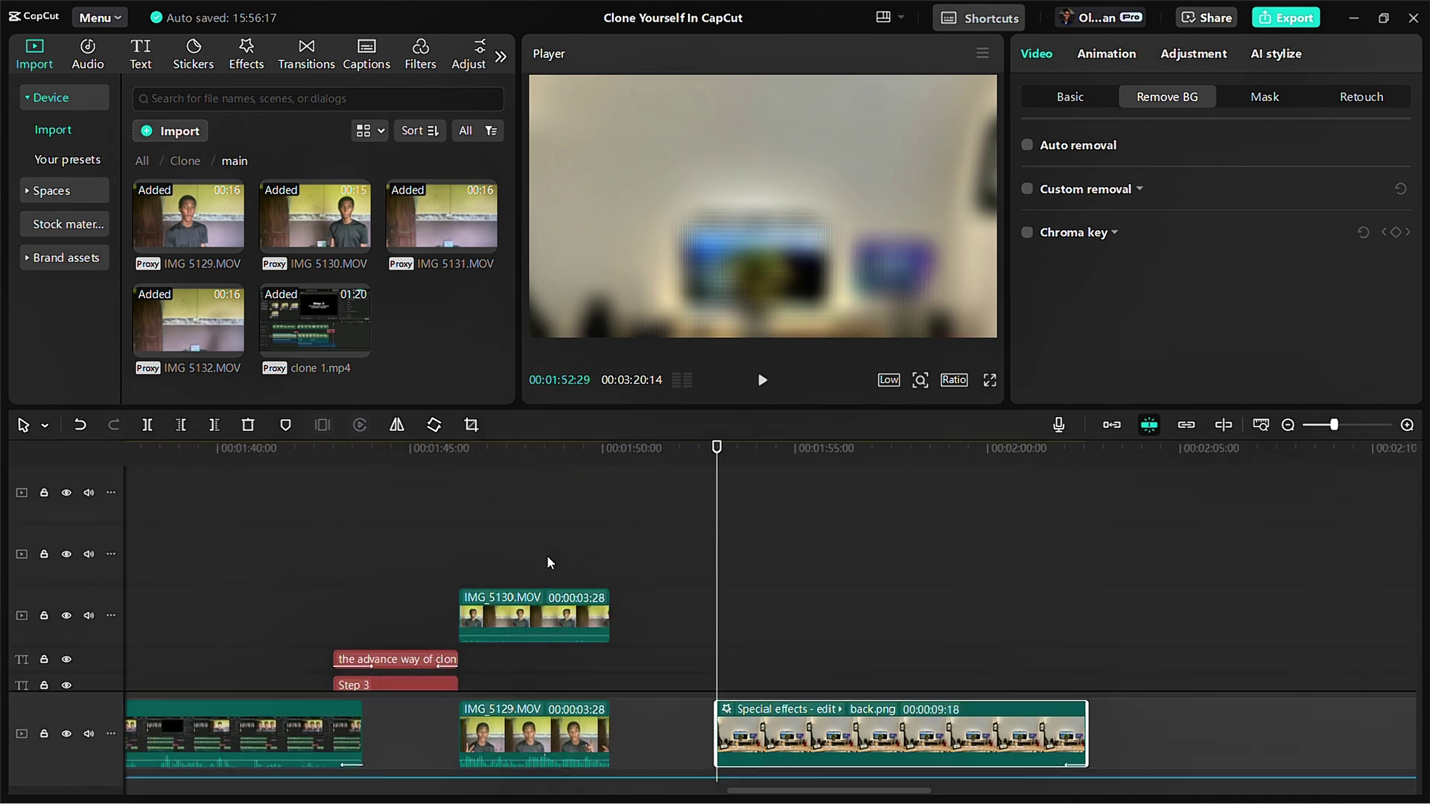
{"action": "left_click_drag", "start_coordinate": [518, 738], "coordinate": [516, 552]}
{"action": "scroll", "coordinate": [614, 576], "scroll_direction": "down", "scroll_amount": 2}
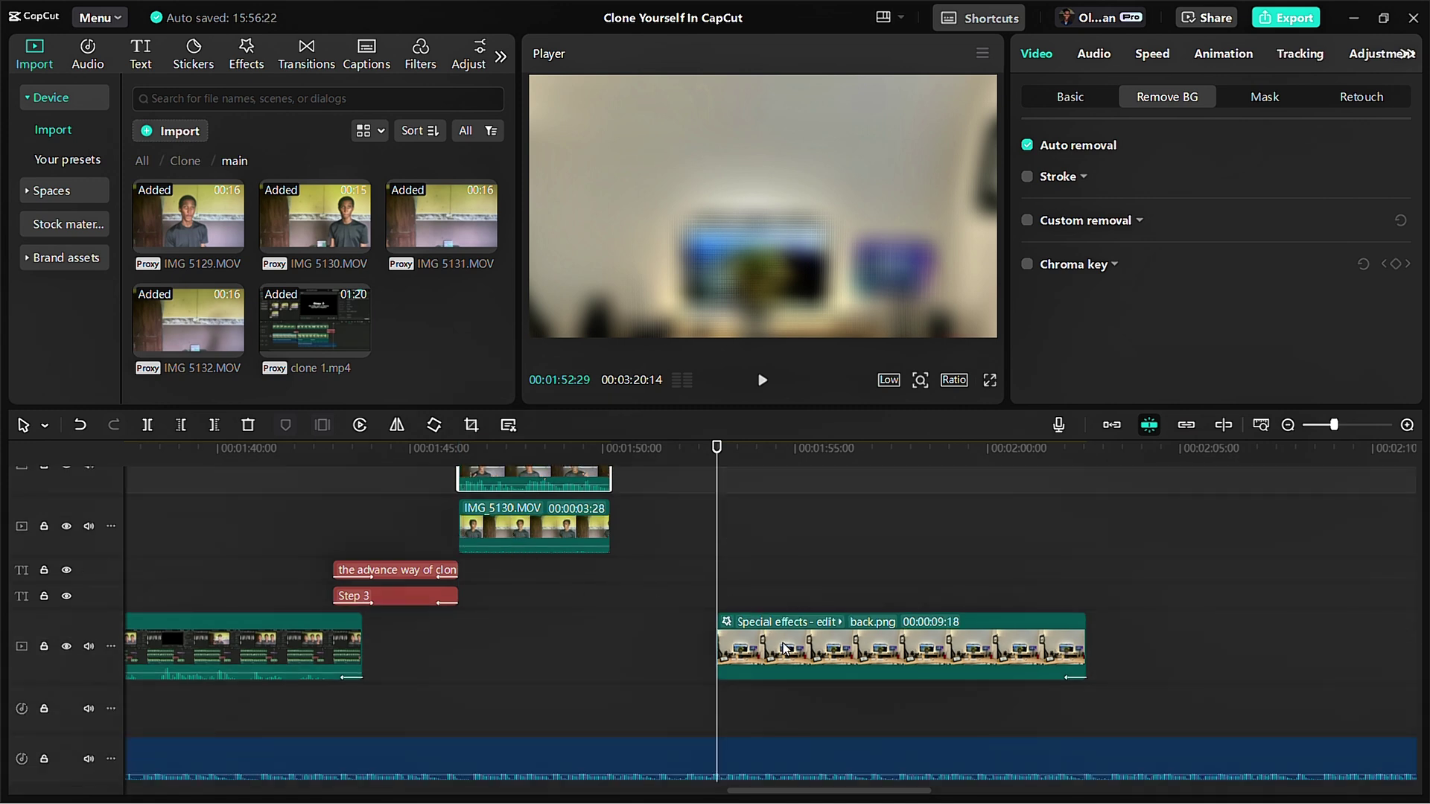
{"action": "left_click_drag", "start_coordinate": [785, 648], "coordinate": [524, 648]}
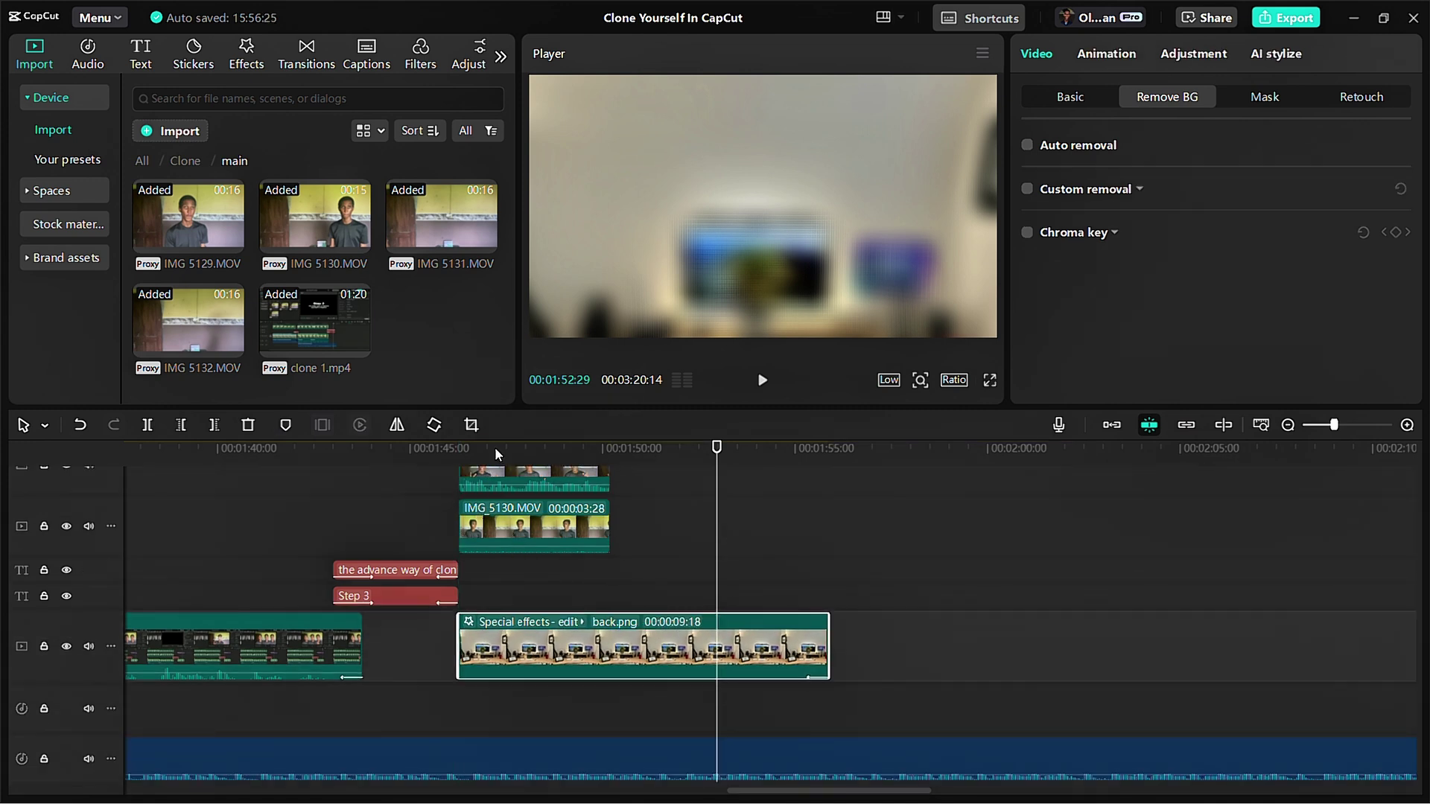
{"action": "left_click", "coordinate": [495, 447]}
Step: Scrub through the section to preview the two clones over the room background
{"action": "scroll", "coordinate": [508, 544], "scroll_direction": "up", "scroll_amount": 2}
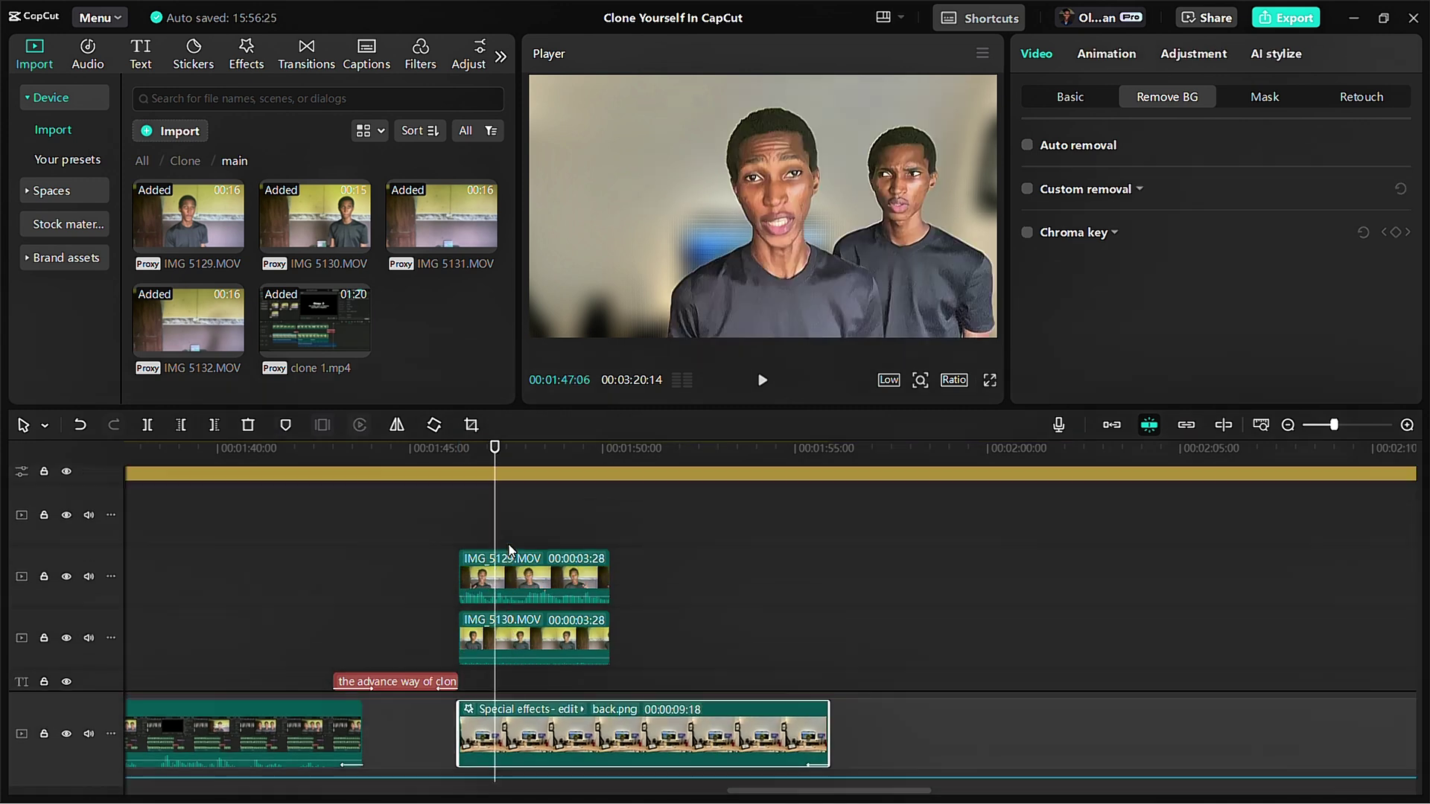
{"action": "left_click", "coordinate": [465, 526]}
{"action": "left_click_drag", "start_coordinate": [463, 530], "coordinate": [534, 543]}
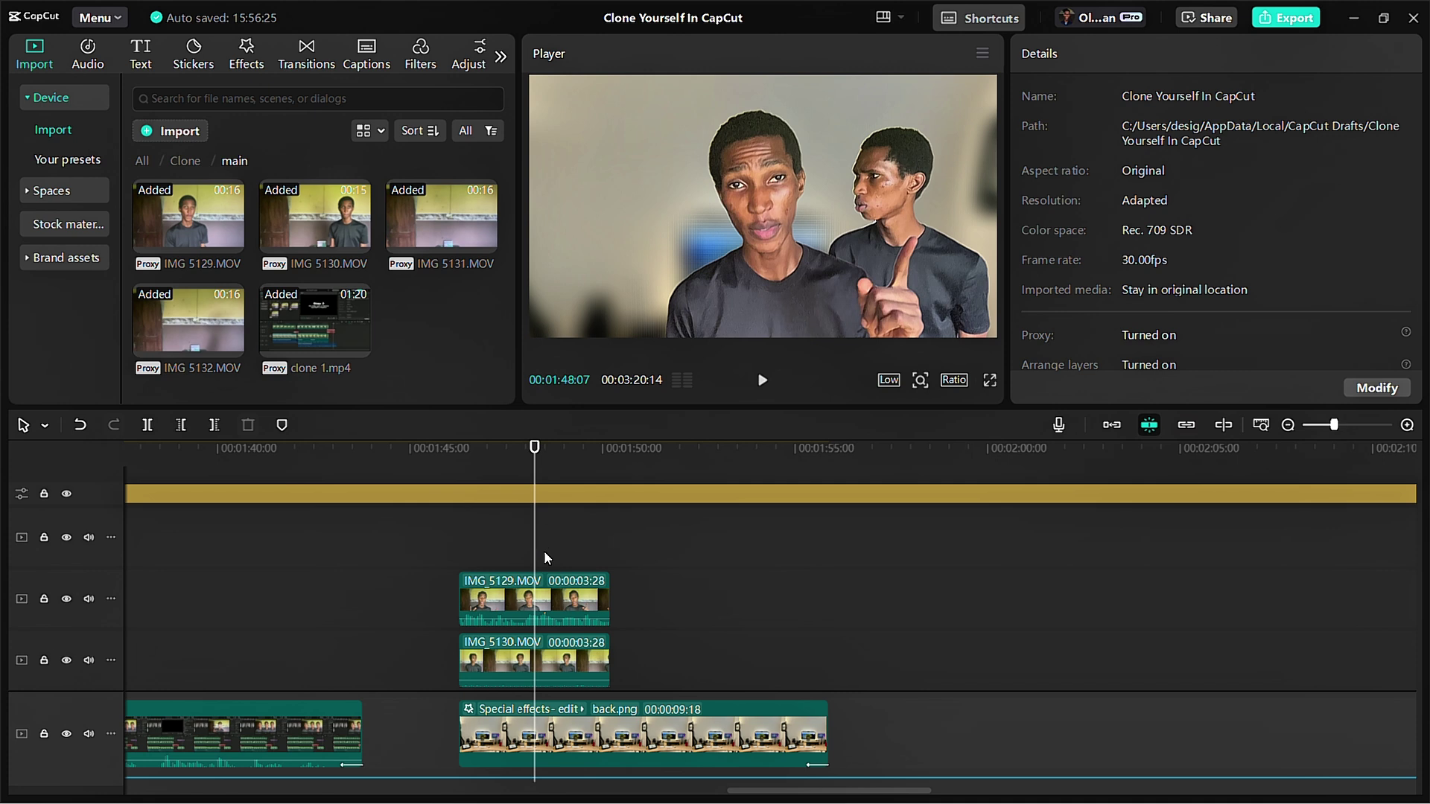
{"action": "scroll", "coordinate": [544, 551], "scroll_direction": "down", "scroll_amount": 1}
Step: Select IMG_5129 and IMG_5130 together and apply the Preset 2 face retouch
{"action": "left_click", "coordinate": [544, 551]}
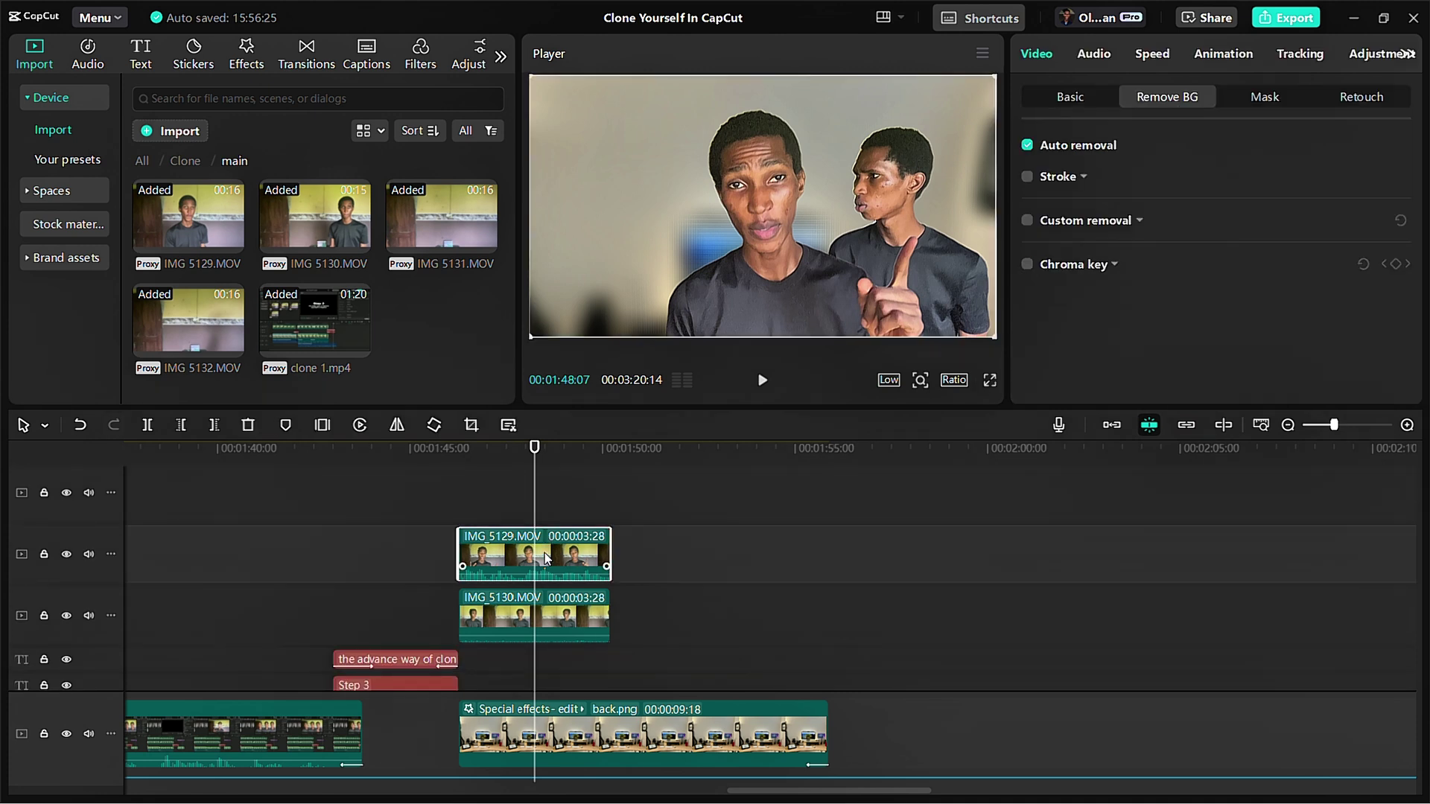
{"action": "left_click", "coordinate": [535, 630], "text": "ctrl"}
{"action": "left_click", "coordinate": [1291, 97]}
{"action": "left_click", "coordinate": [1194, 149]}
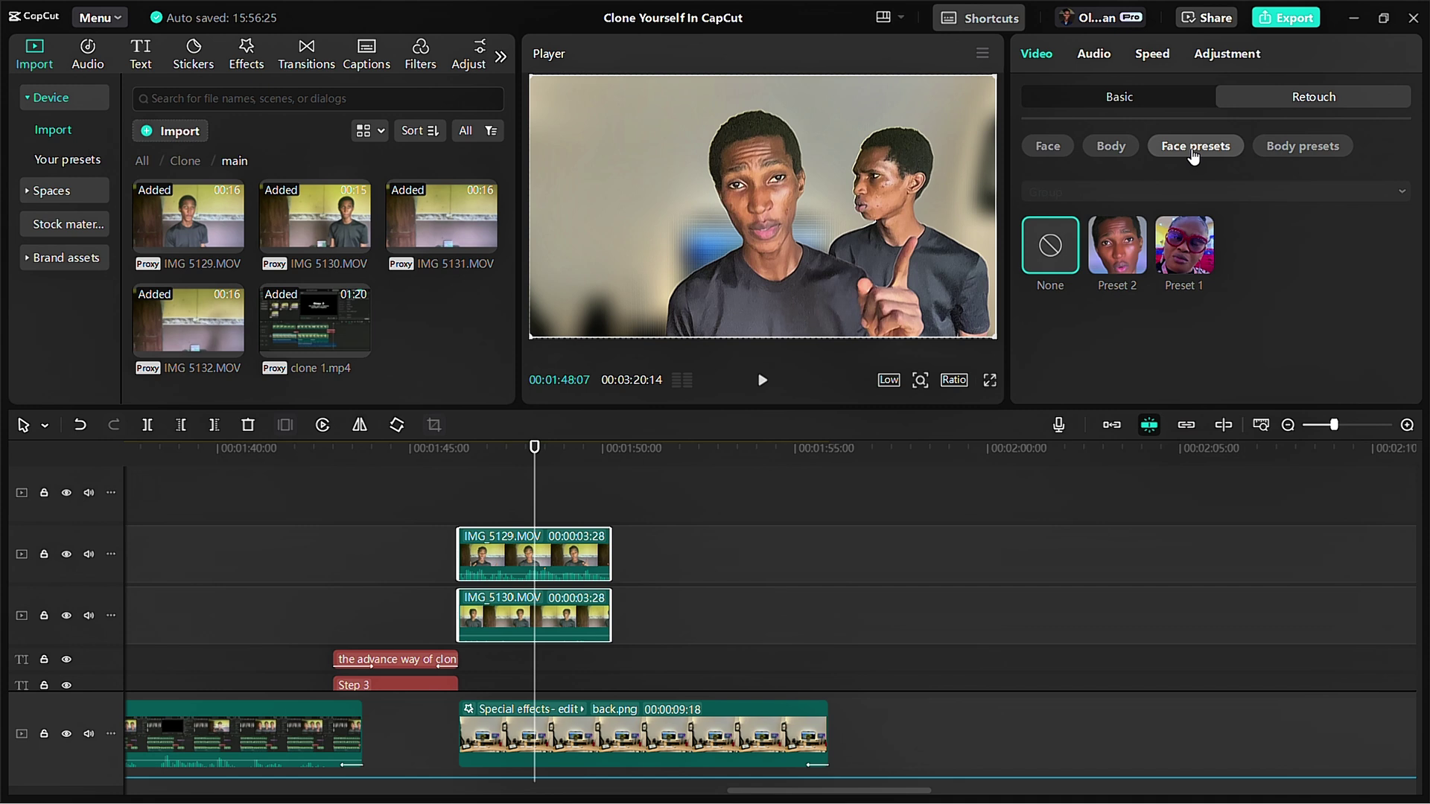
{"action": "left_click", "coordinate": [1110, 235]}
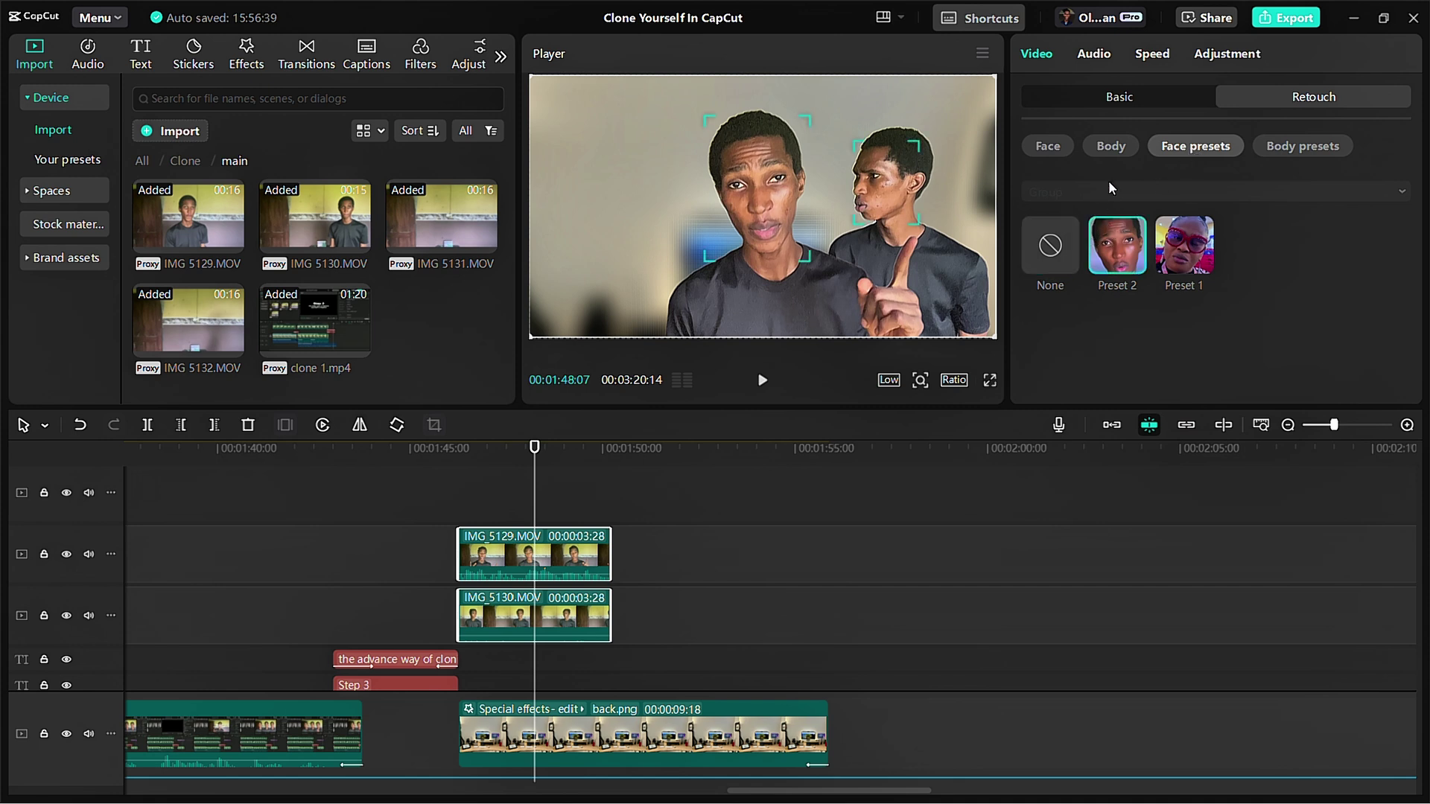
{"action": "left_click", "coordinate": [1111, 97]}
{"action": "left_click", "coordinate": [500, 489]}
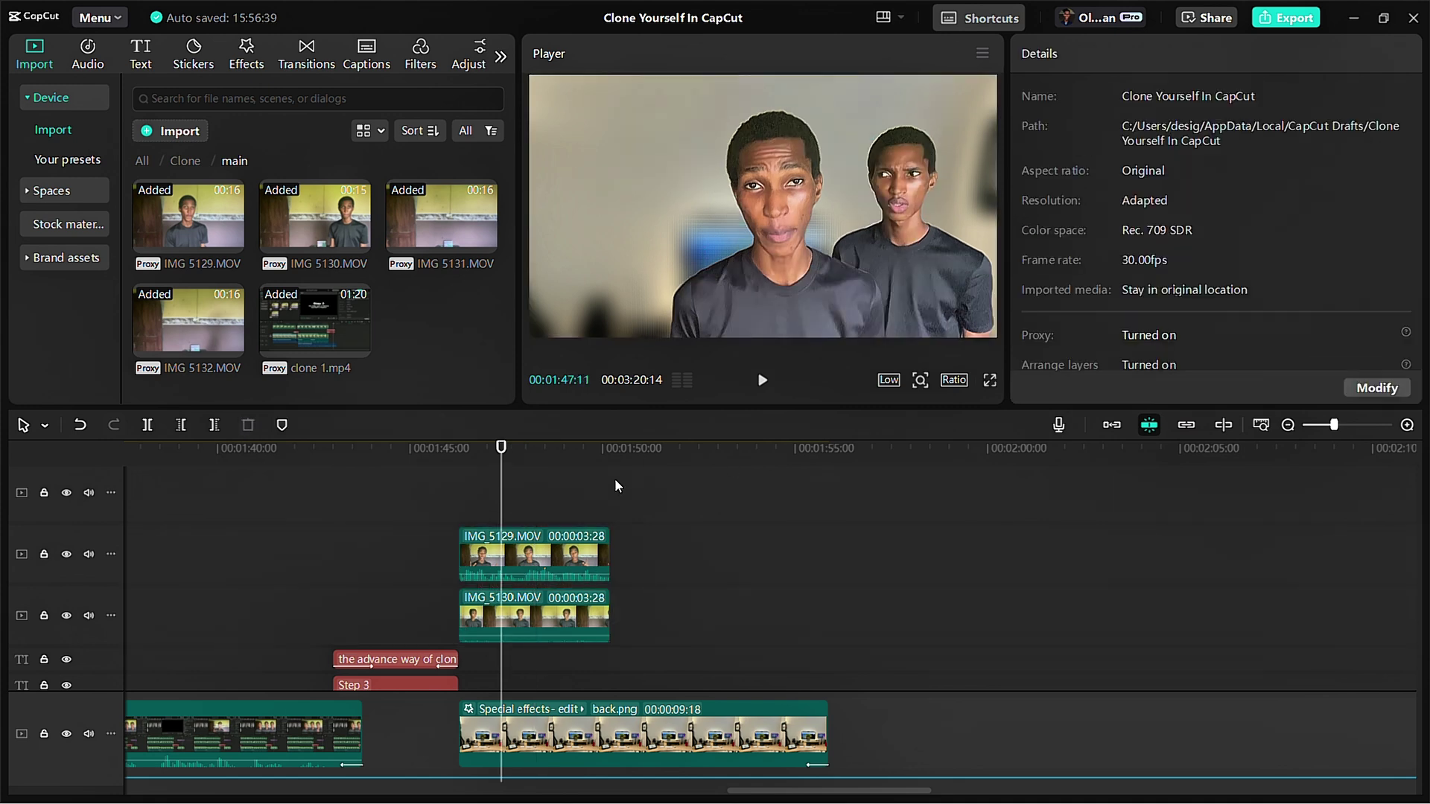
Step: Trim the existing adjustment layer so it ends at the start of the clone section
{"action": "left_click", "coordinate": [1261, 425]}
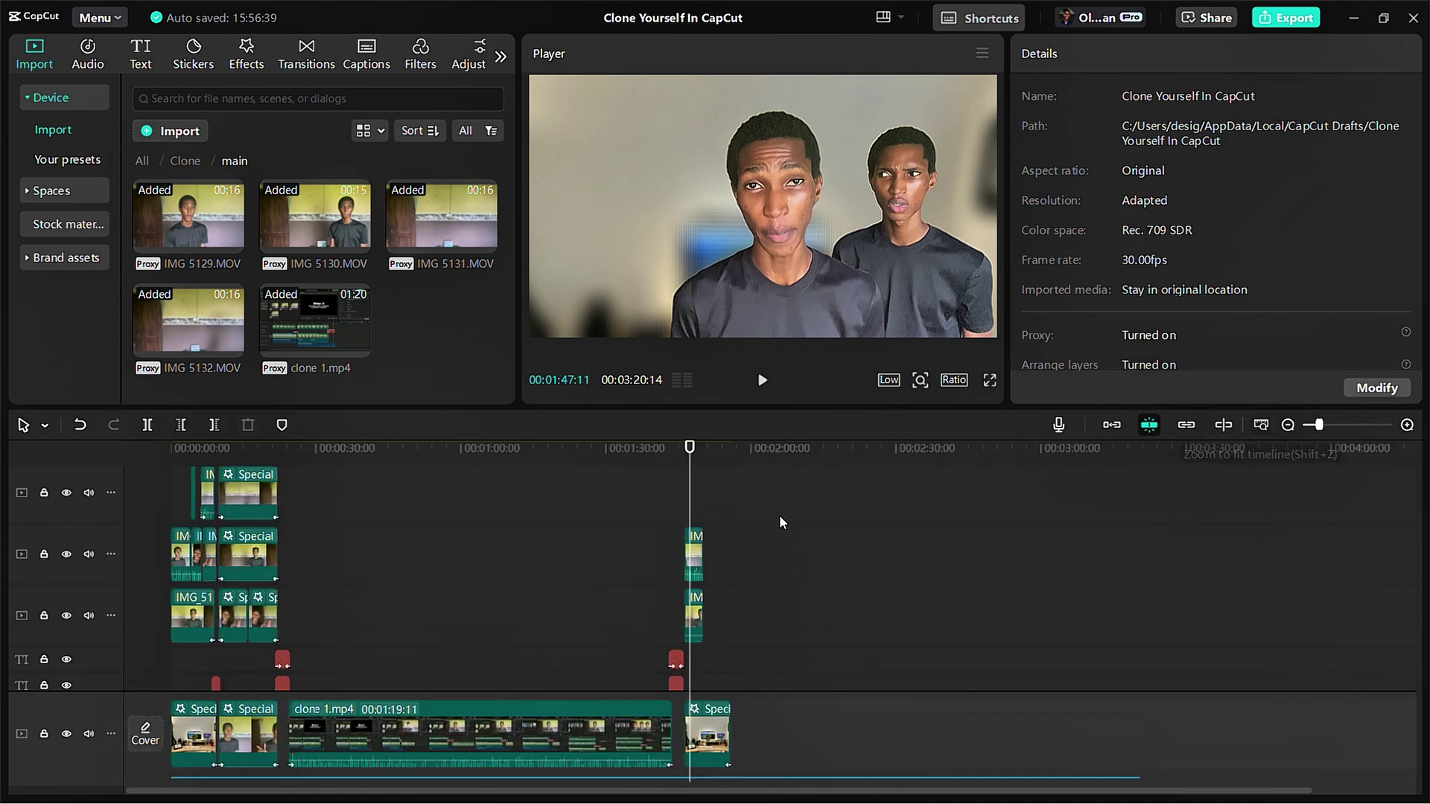
{"action": "left_click", "coordinate": [687, 511]}
{"action": "scroll", "coordinate": [693, 508], "scroll_direction": "up", "scroll_amount": 2}
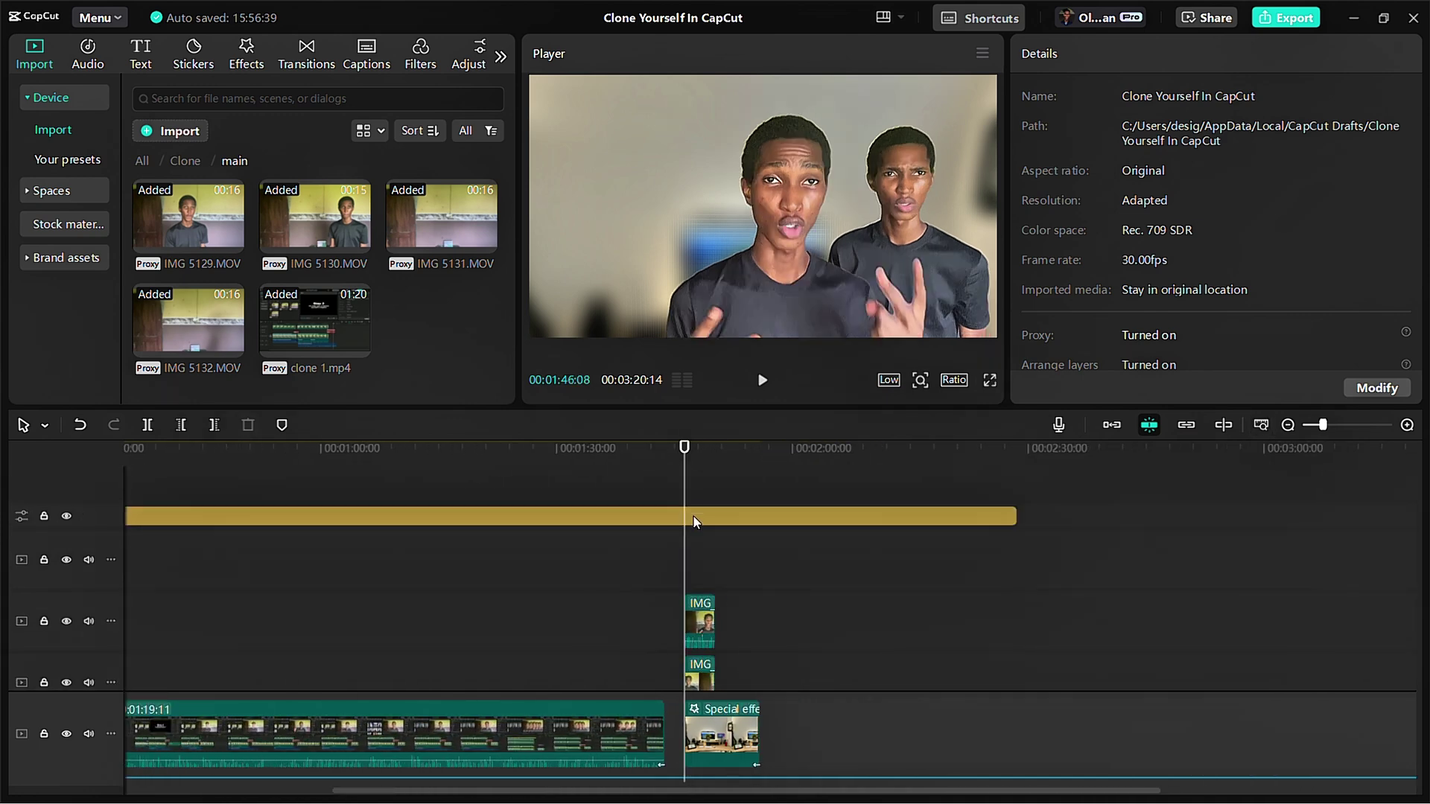
{"action": "key", "text": "w"}
{"action": "scroll", "coordinate": [689, 516], "scroll_direction": "down", "scroll_amount": 2}
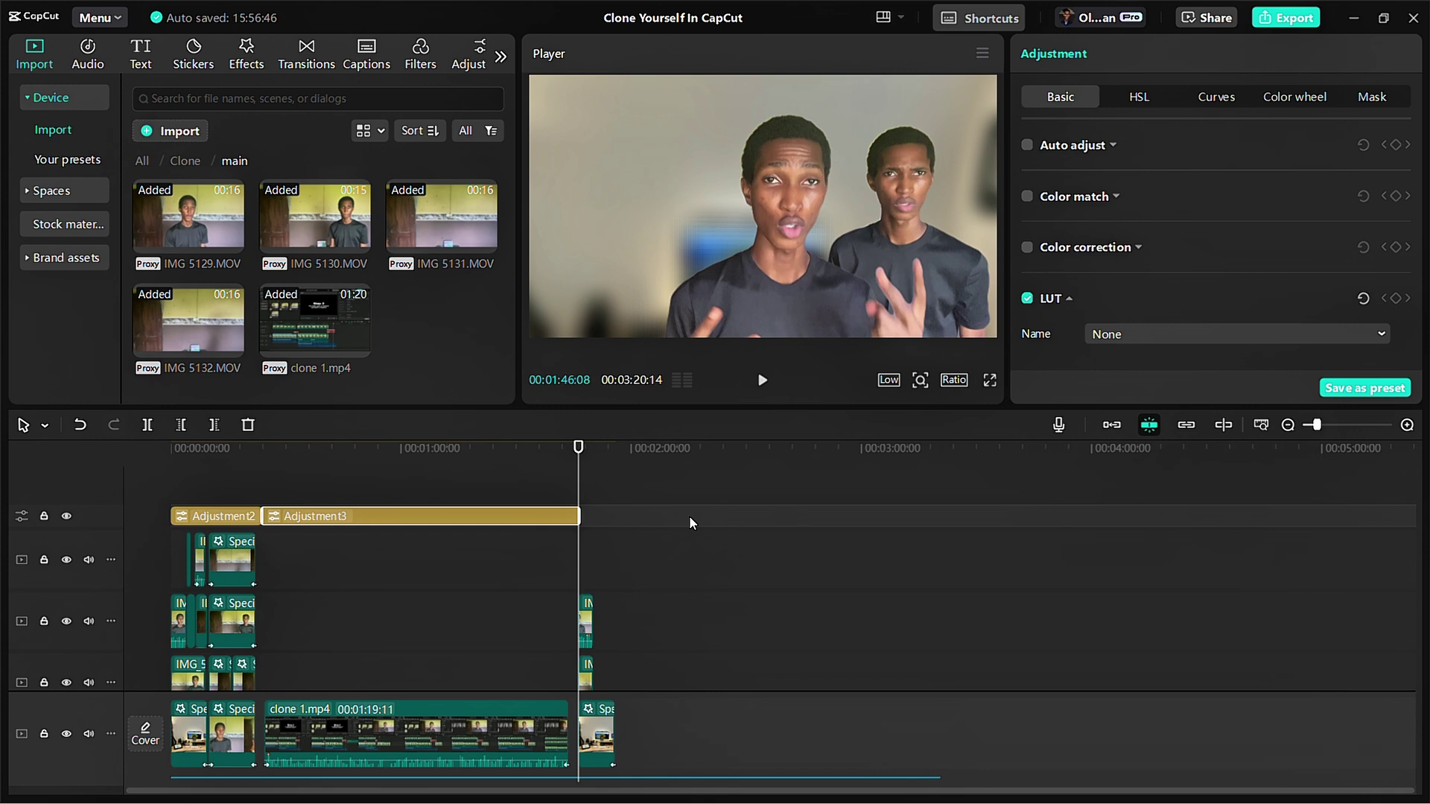
Step: Paste a copy of the adjustment layer as Adjustment2 and trim it to end with the clones
{"action": "left_click", "coordinate": [210, 523]}
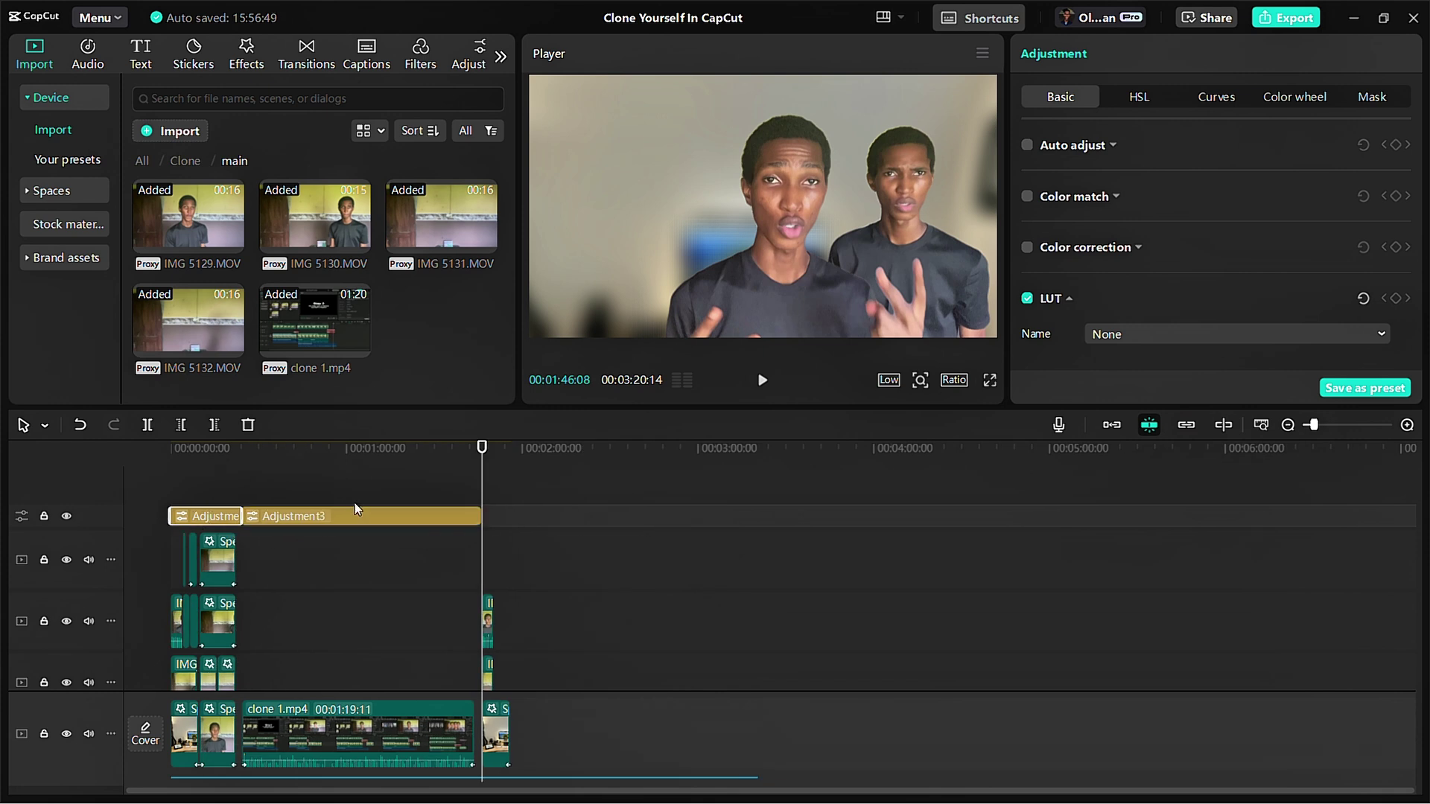
{"action": "key", "text": "ctrl+v"}
{"action": "left_click", "coordinate": [504, 489]}
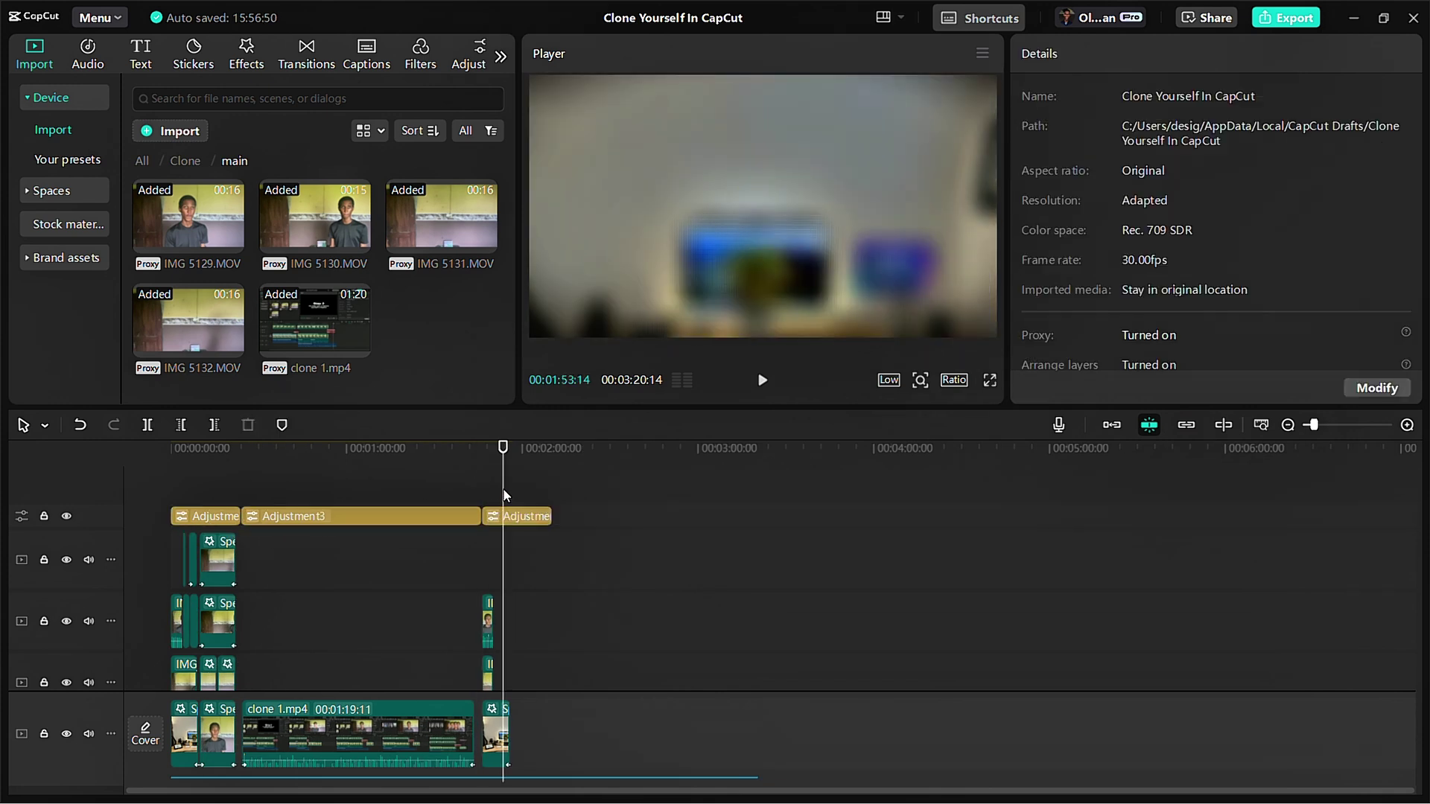
{"action": "key", "text": "Up"}
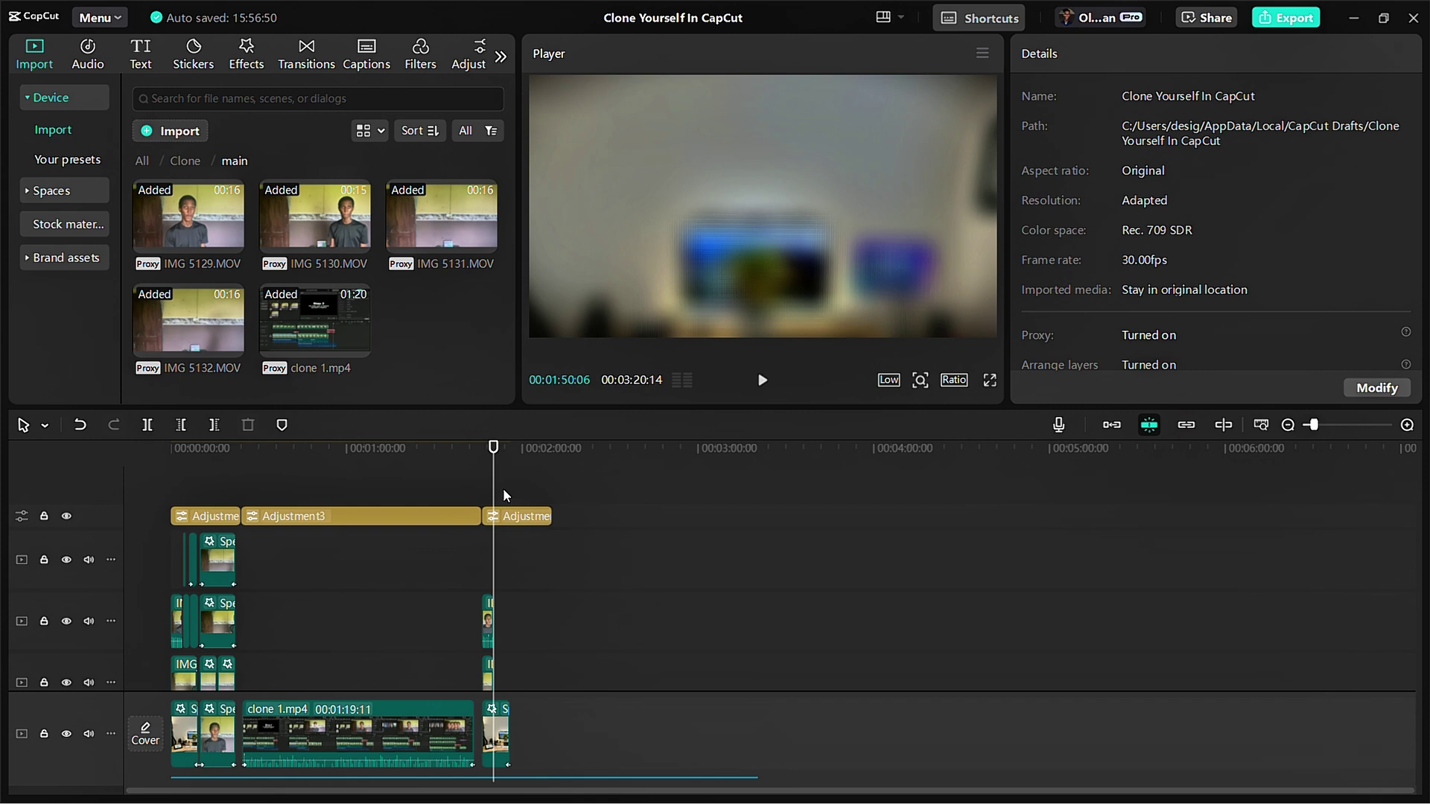
{"action": "key", "text": "w"}
{"action": "key", "text": "ctrl+z"}
{"action": "scroll", "coordinate": [511, 512], "scroll_direction": "up", "scroll_amount": 3}
{"action": "left_click", "coordinate": [693, 517]}
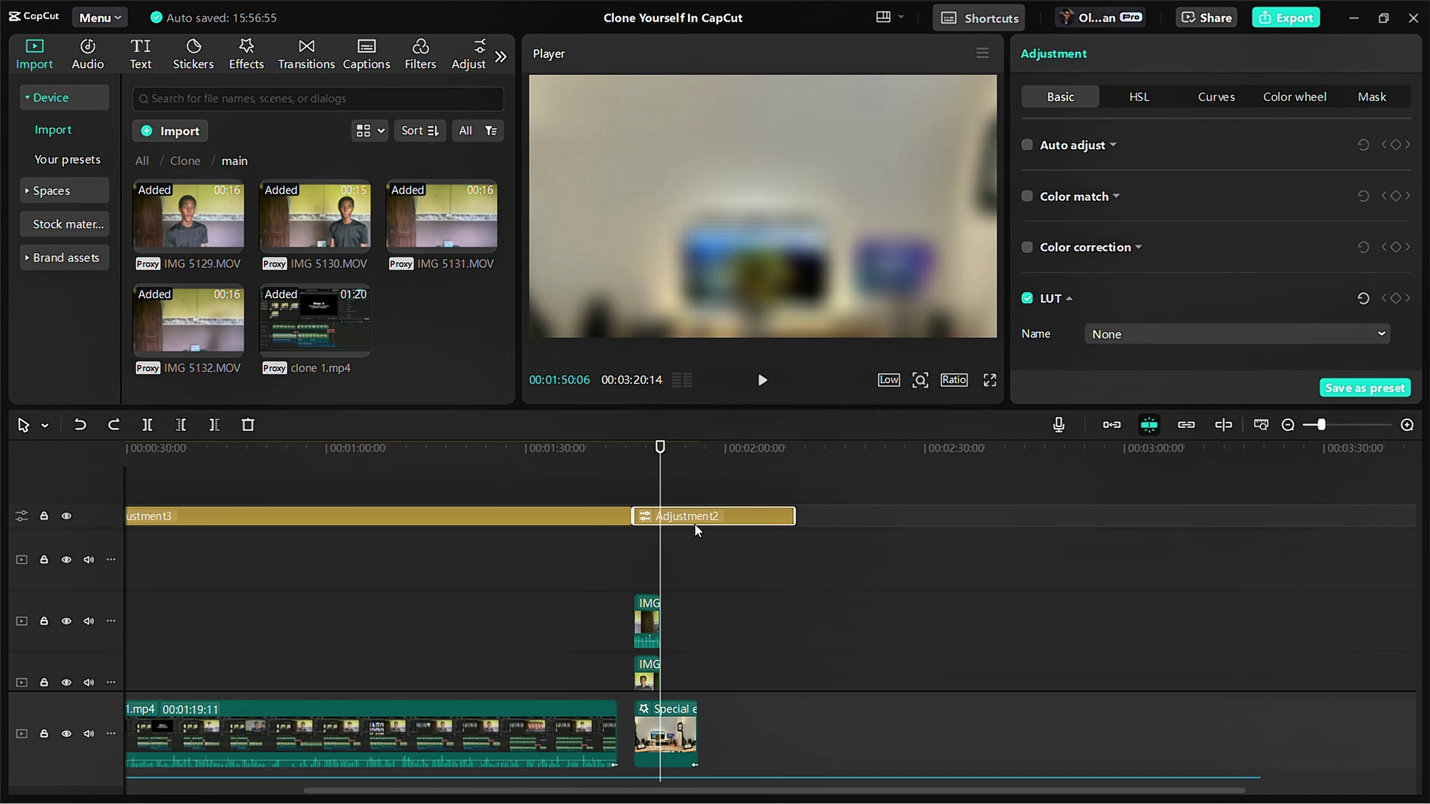
{"action": "key", "text": "w"}
{"action": "left_click", "coordinate": [630, 478]}
Step: Play back the two-clone section to preview the result
{"action": "scroll", "coordinate": [640, 492], "scroll_direction": "up", "scroll_amount": 4}
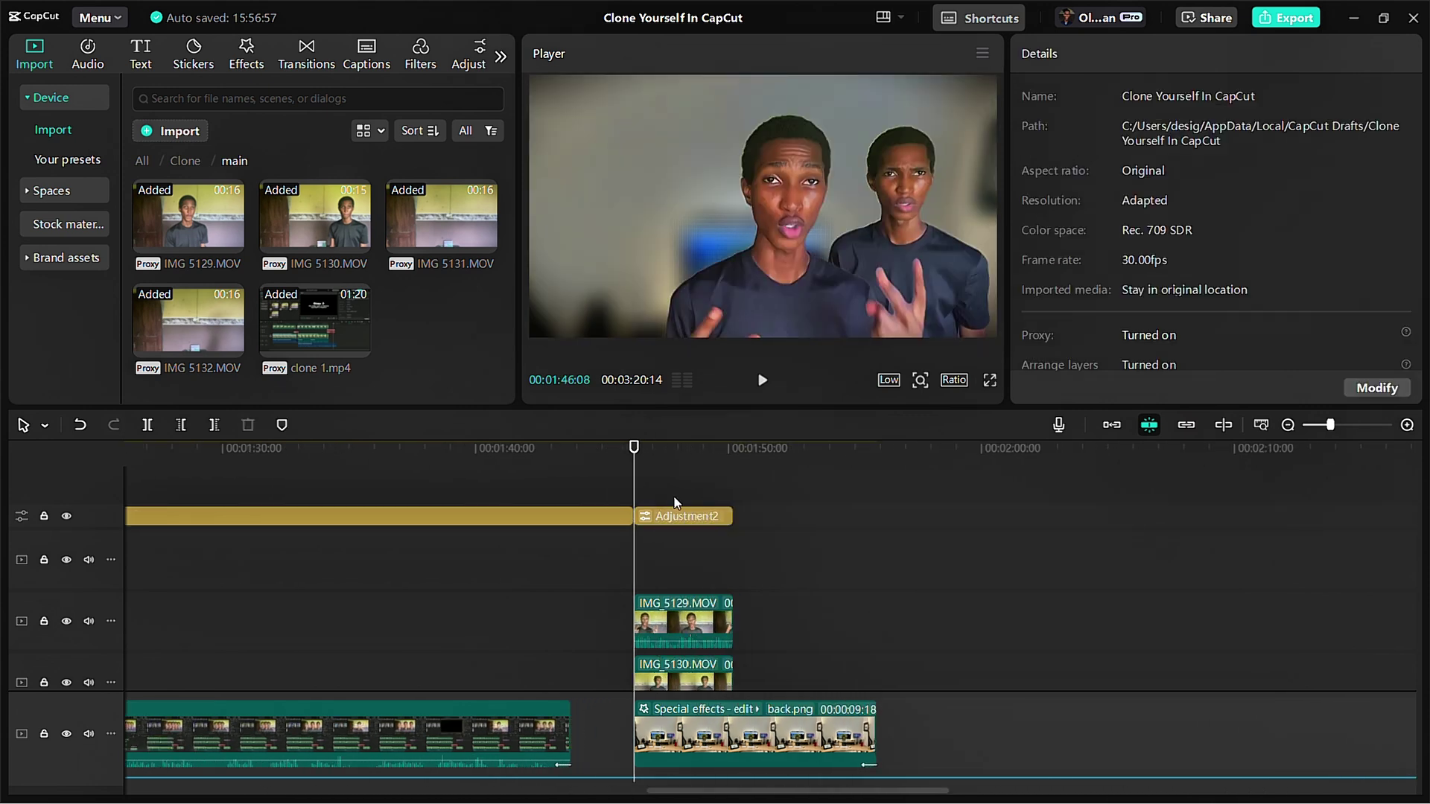
{"action": "scroll", "coordinate": [669, 511], "scroll_direction": "down", "scroll_amount": 2}
{"action": "left_click", "coordinate": [674, 565]}
{"action": "key", "text": "space"}
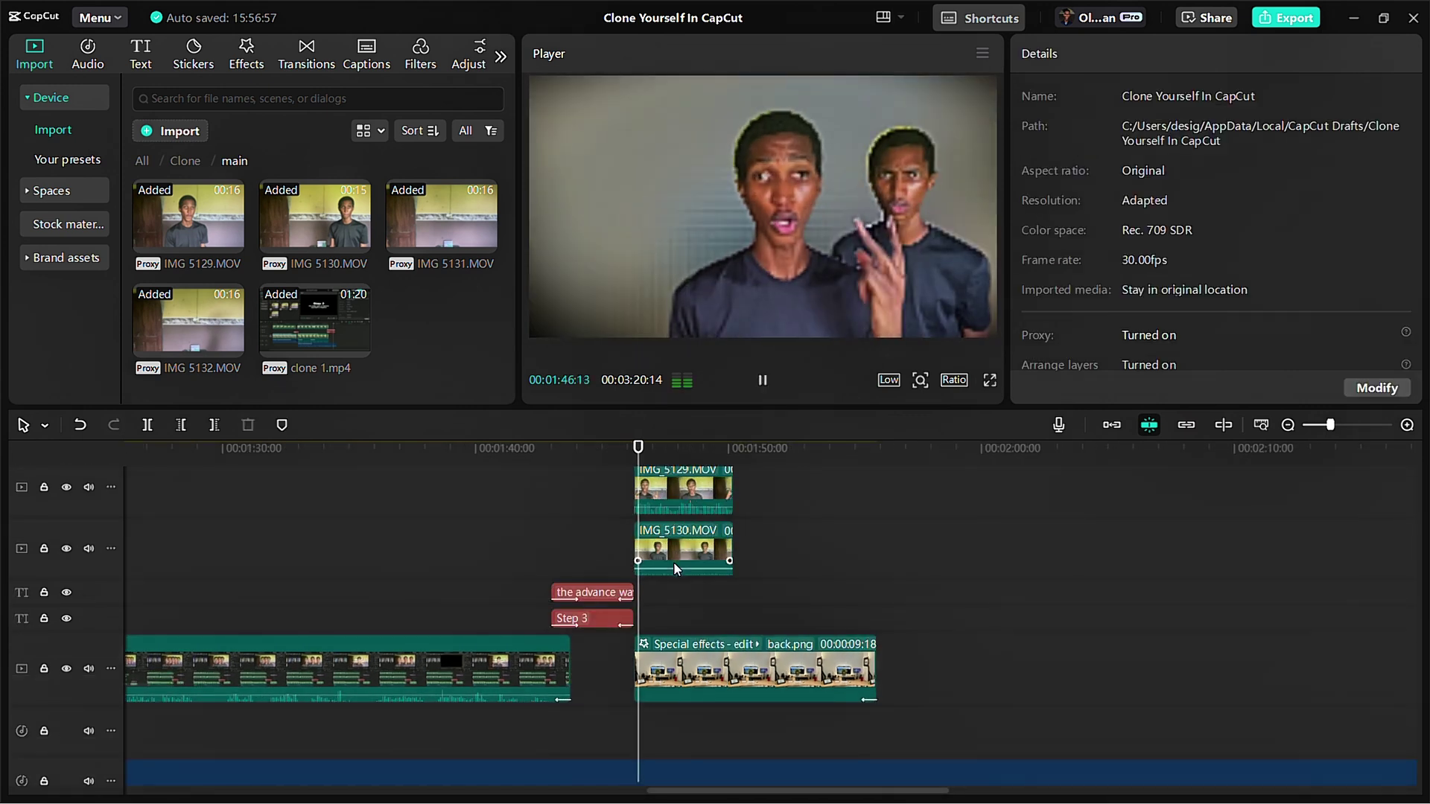
{"action": "key", "text": "space"}
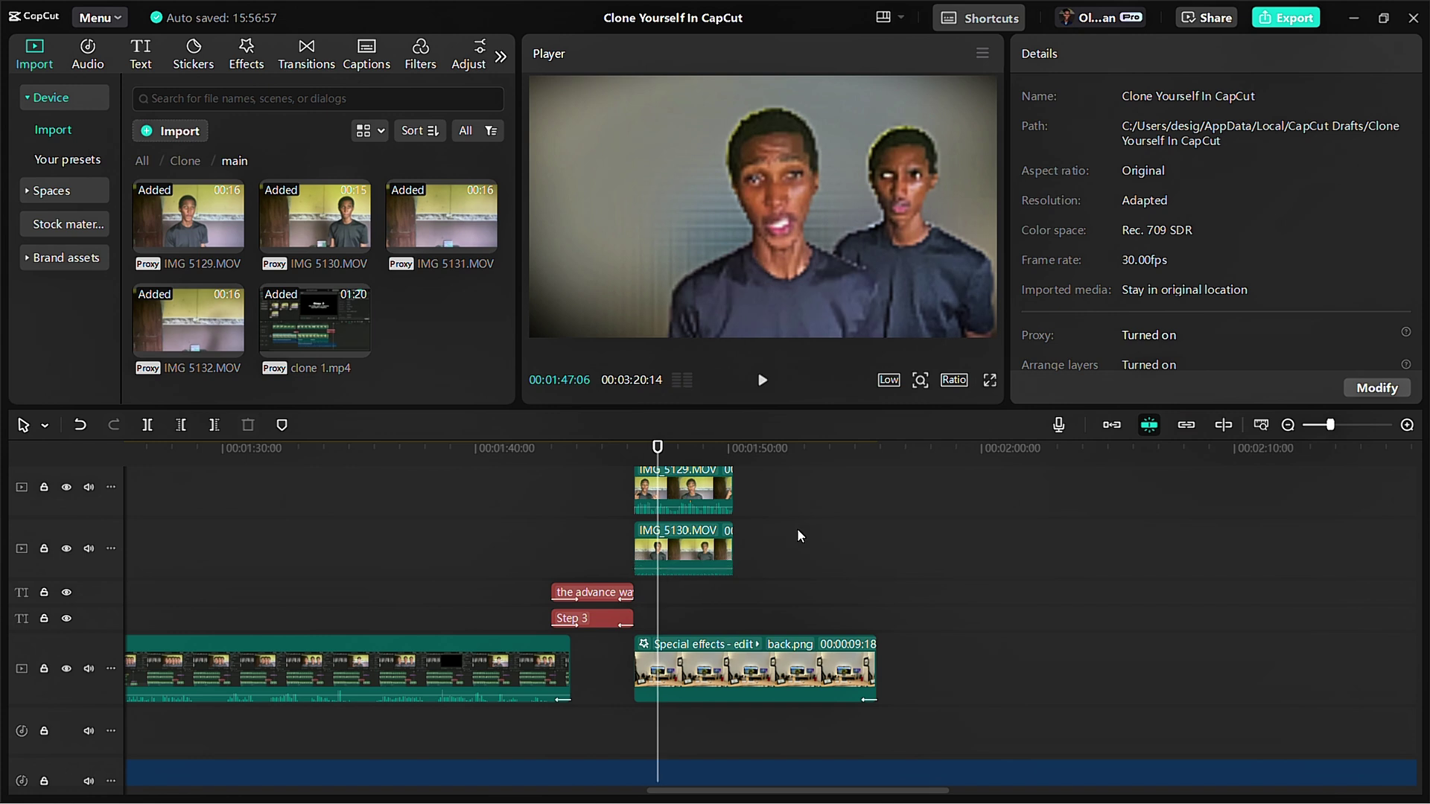
{"action": "key", "text": "space"}
{"action": "key", "text": "space"}
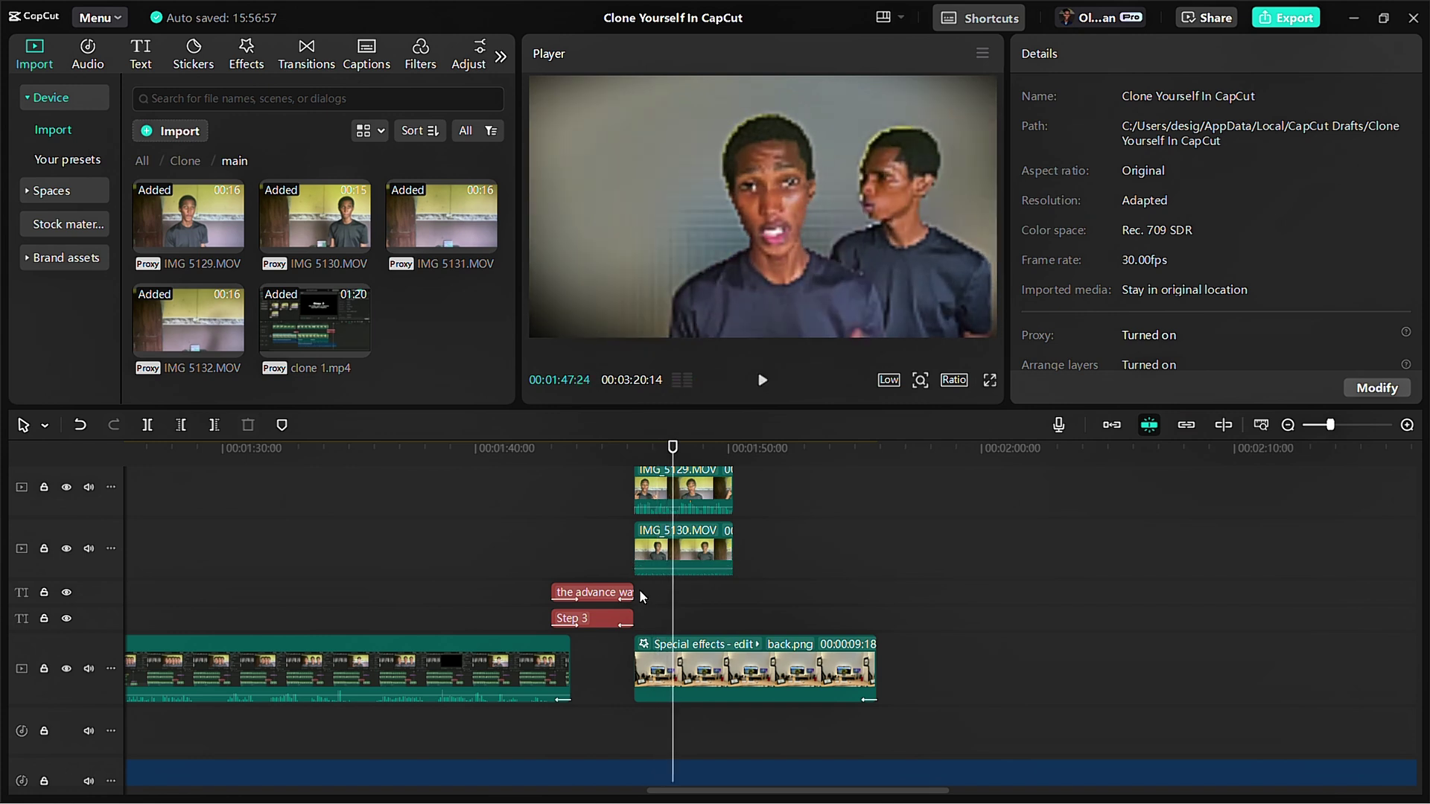
{"action": "left_click", "coordinate": [639, 450]}
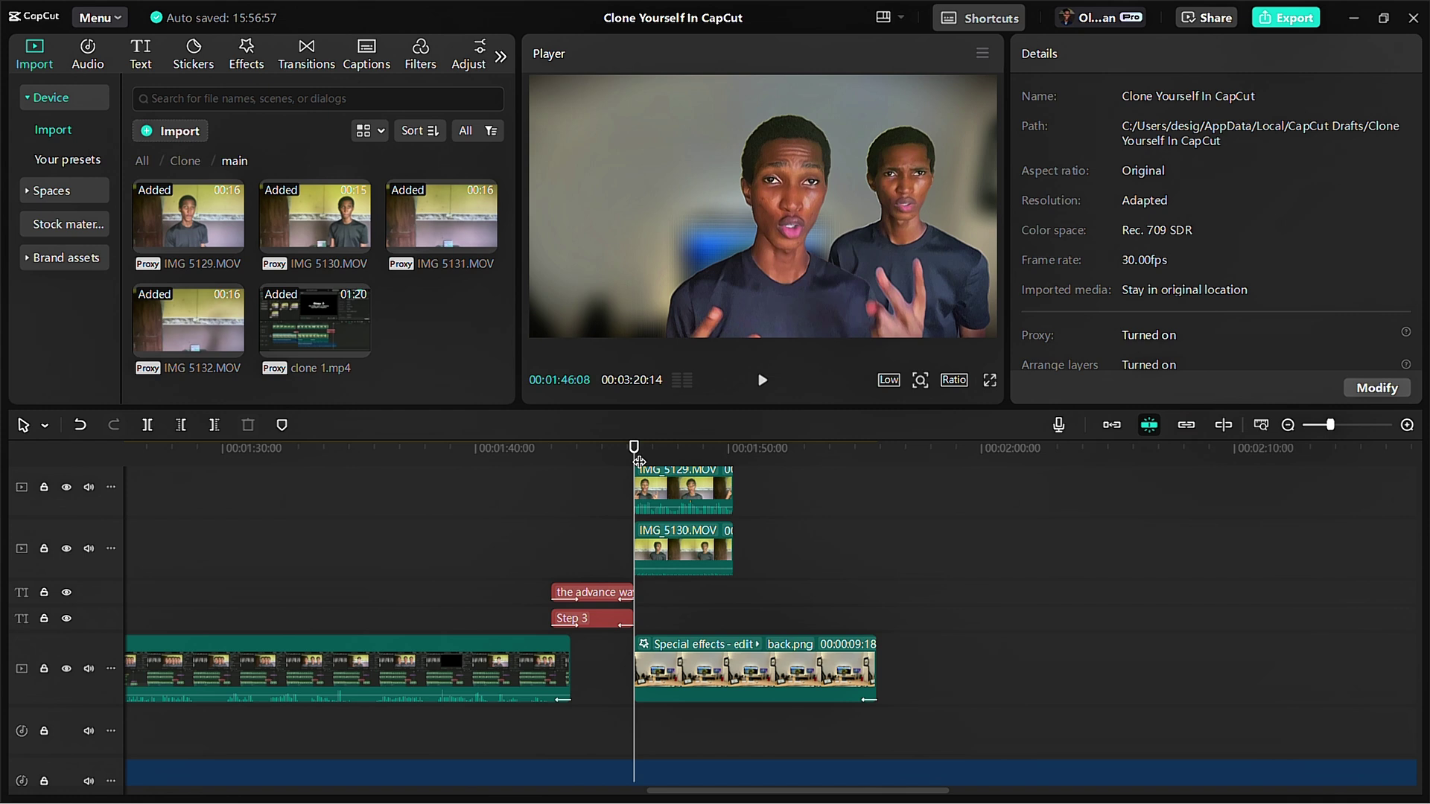
{"action": "left_click_drag", "start_coordinate": [639, 462], "coordinate": [692, 450]}
{"action": "scroll", "coordinate": [673, 541], "scroll_direction": "down", "scroll_amount": 3}
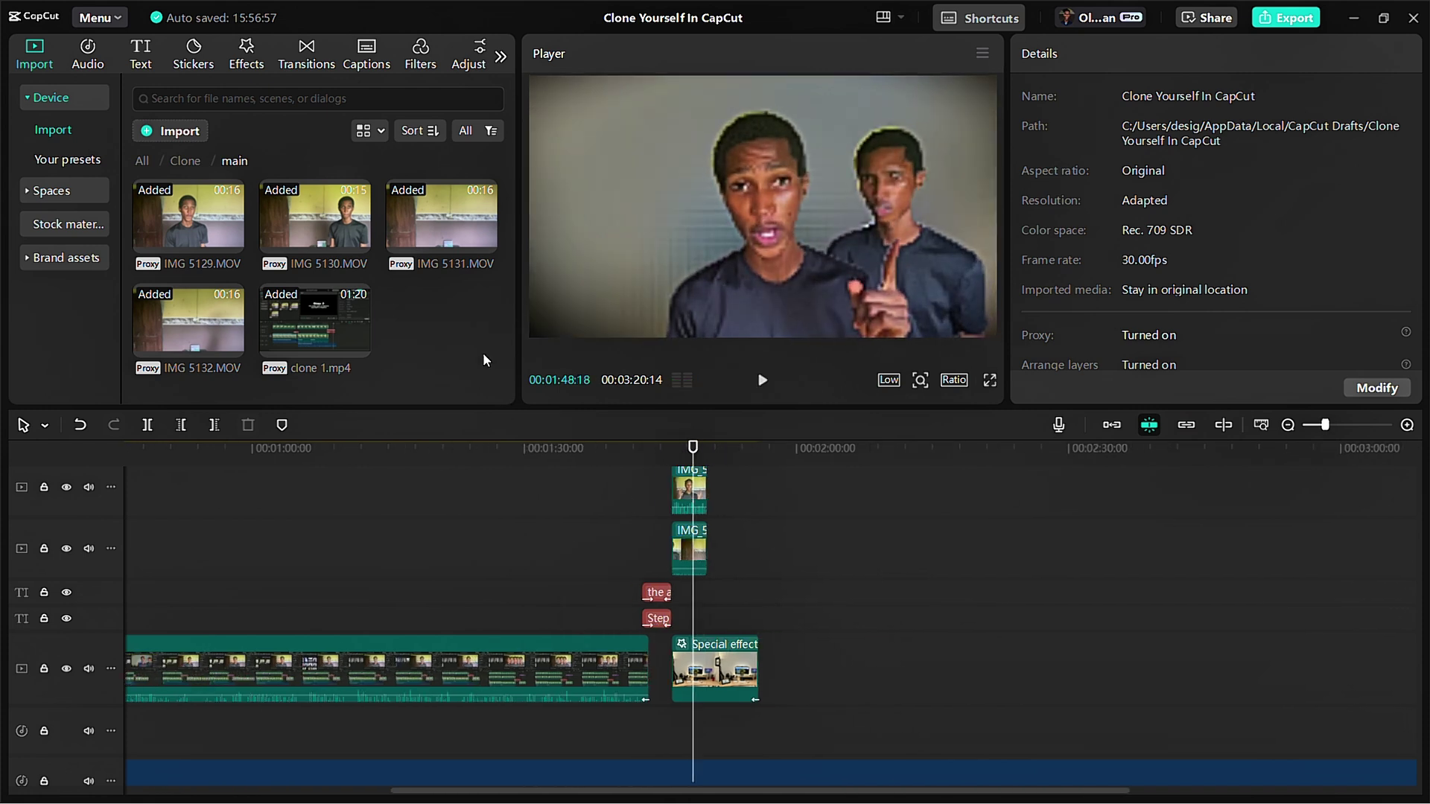
{"action": "left_click", "coordinate": [1261, 426]}
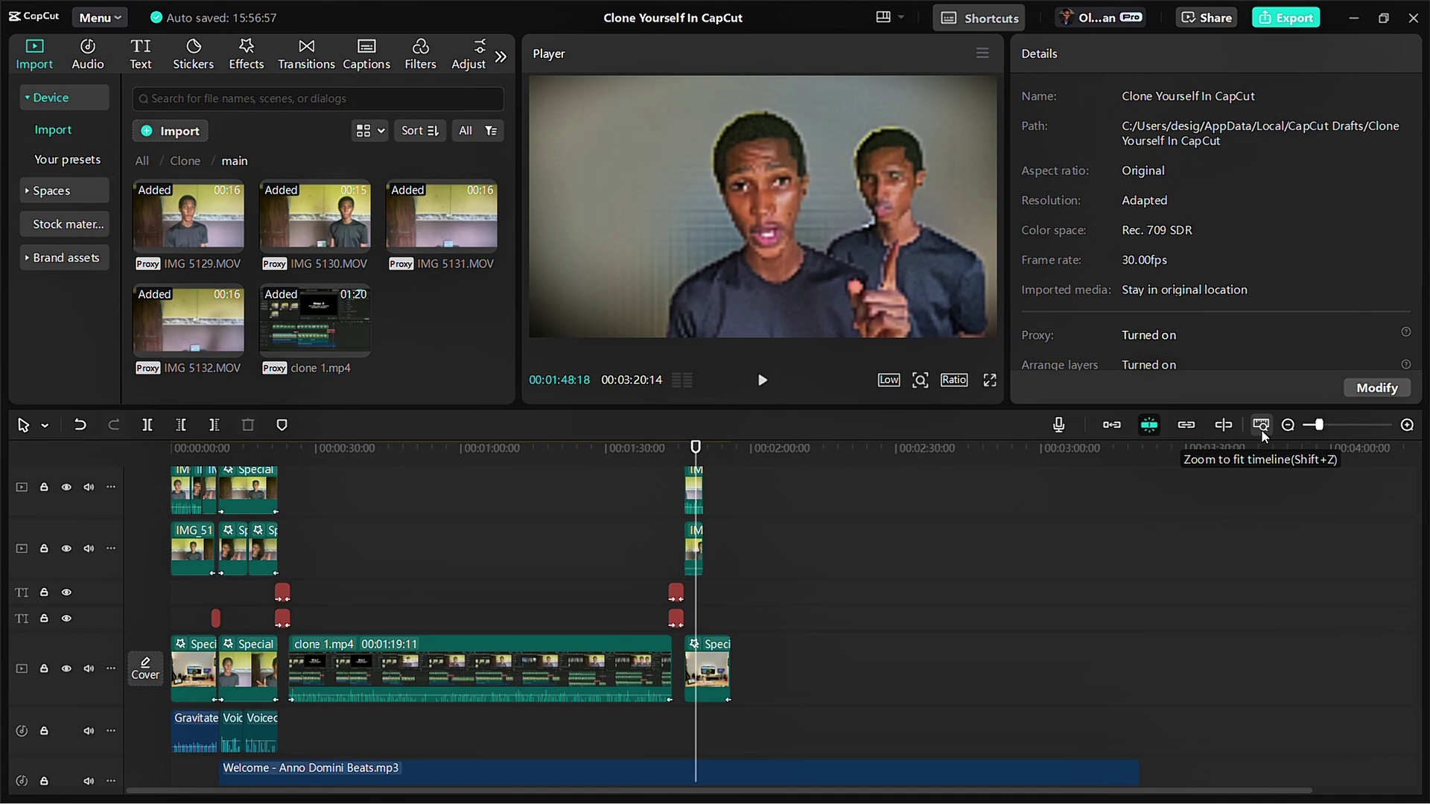
{"action": "left_click", "coordinate": [184, 447]}
{"action": "scroll", "coordinate": [193, 469], "scroll_direction": "up", "scroll_amount": 4}
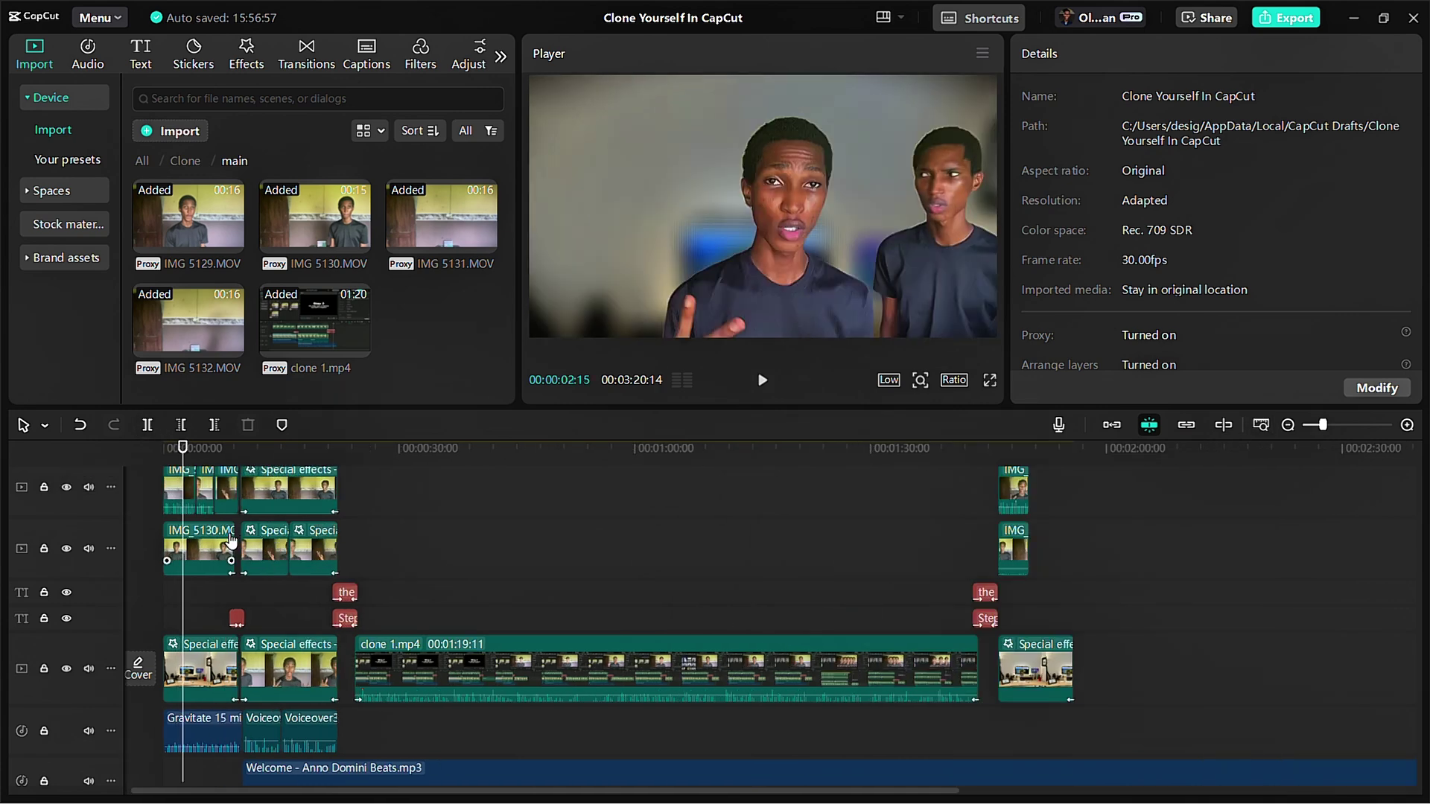
{"action": "scroll", "coordinate": [231, 534], "scroll_direction": "up", "scroll_amount": 3}
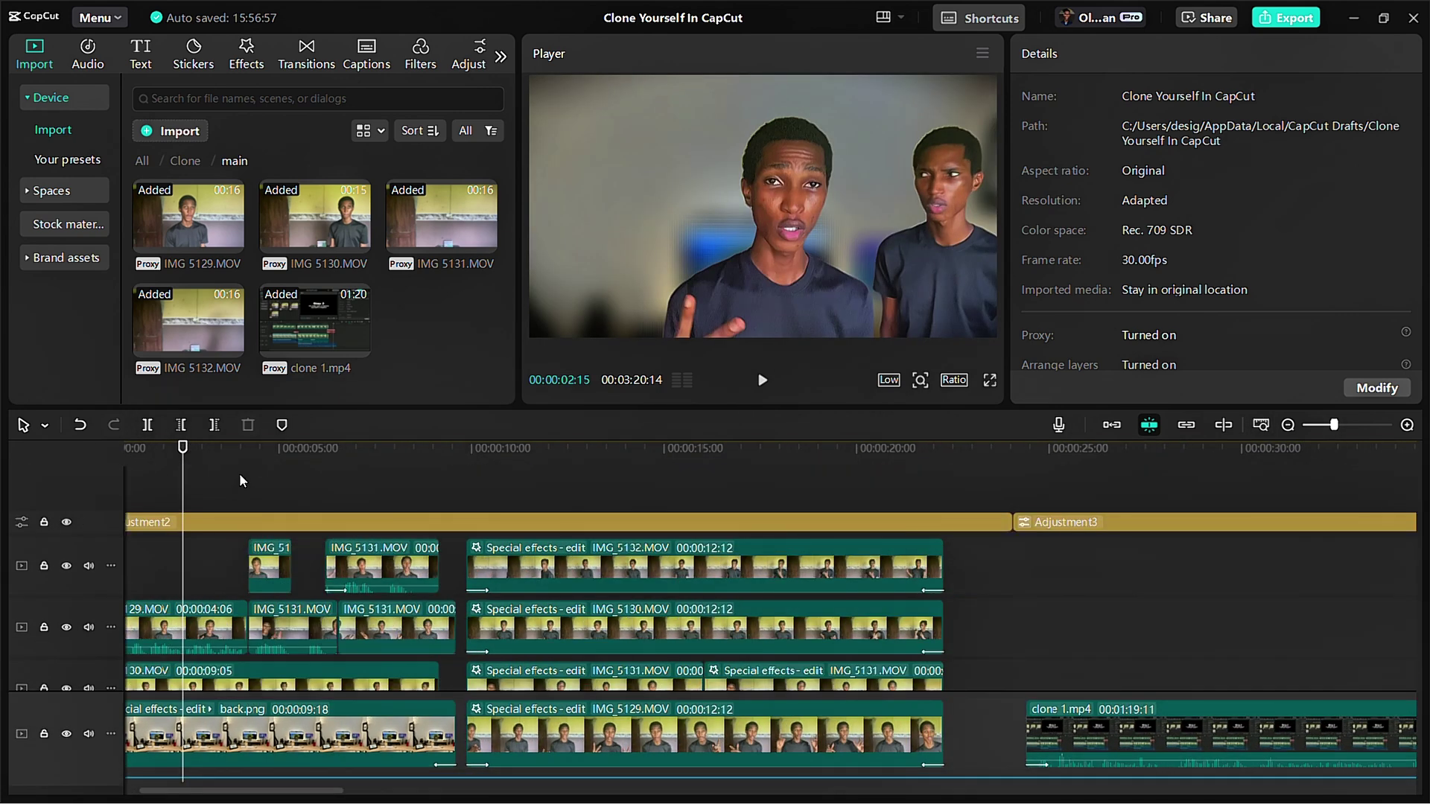
{"action": "mouse_move", "coordinate": [240, 481]}
{"action": "left_mouse_down"}
{"action": "mouse_move", "coordinate": [297, 495]}
{"action": "mouse_move", "coordinate": [222, 492]}
{"action": "left_mouse_up"}
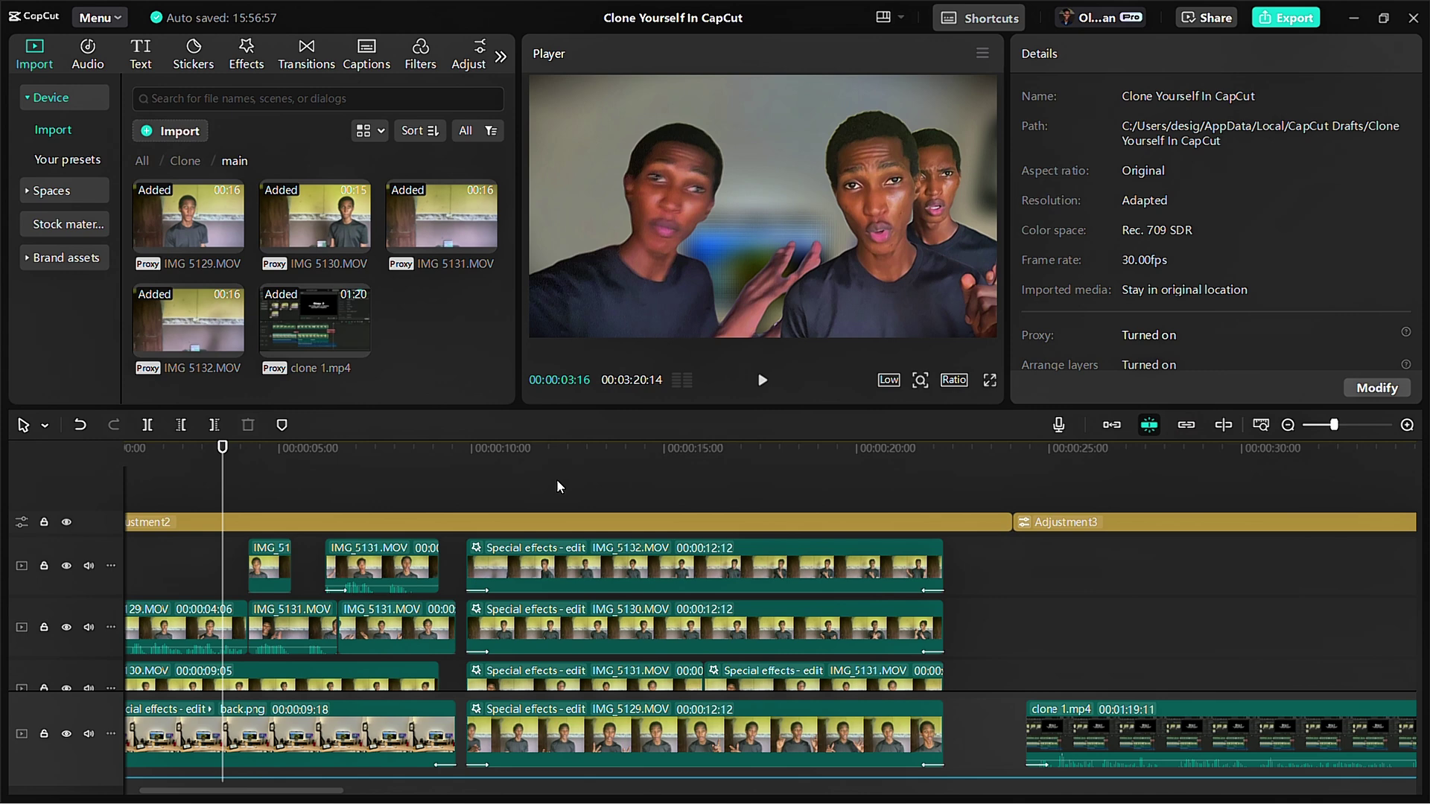
{"action": "scroll", "coordinate": [1043, 507], "scroll_direction": "down", "scroll_amount": 5}
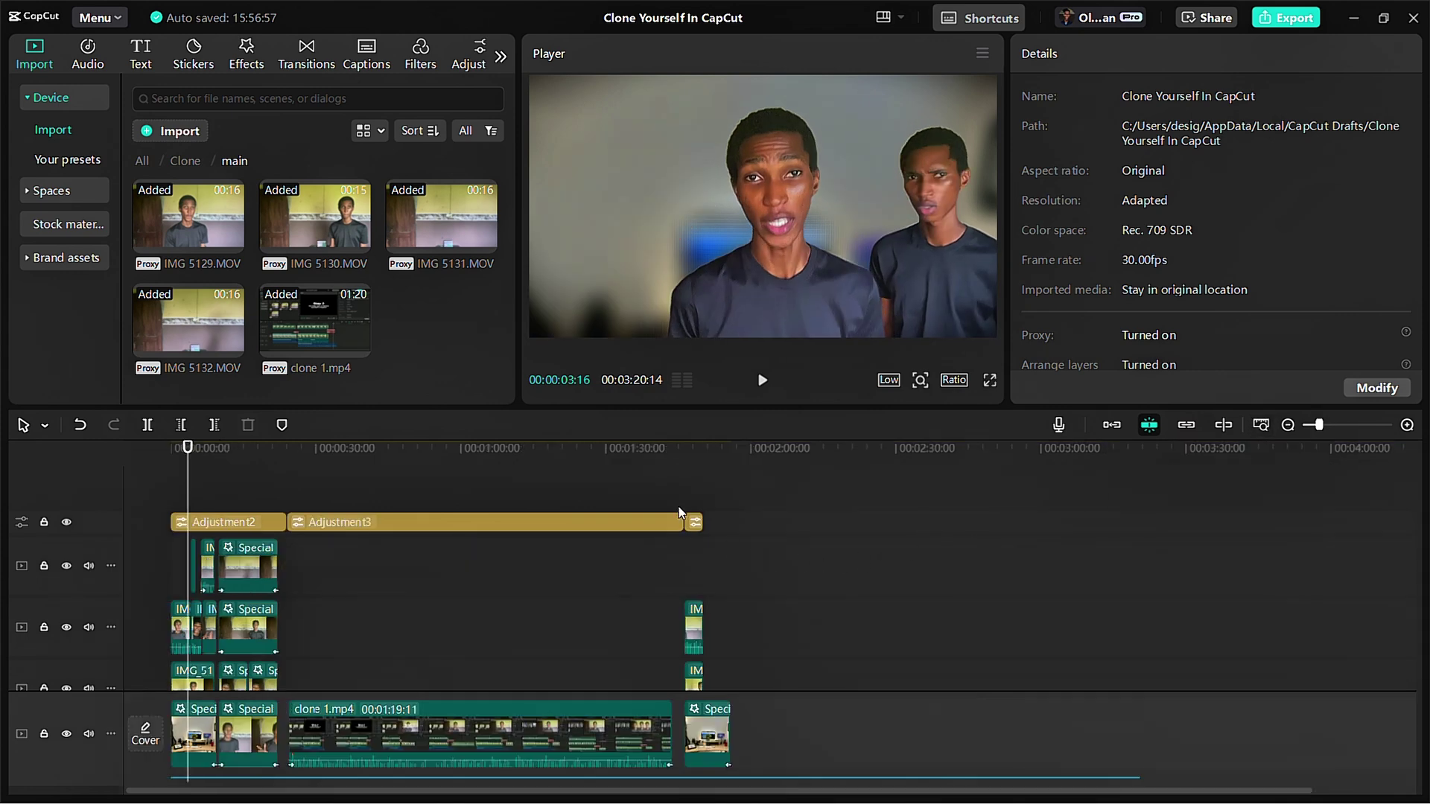
Step: Add IMG 5131 from the media bin as a new clip above the existing clones
{"action": "left_click", "coordinate": [683, 473]}
{"action": "scroll", "coordinate": [740, 609], "scroll_direction": "up", "scroll_amount": 5}
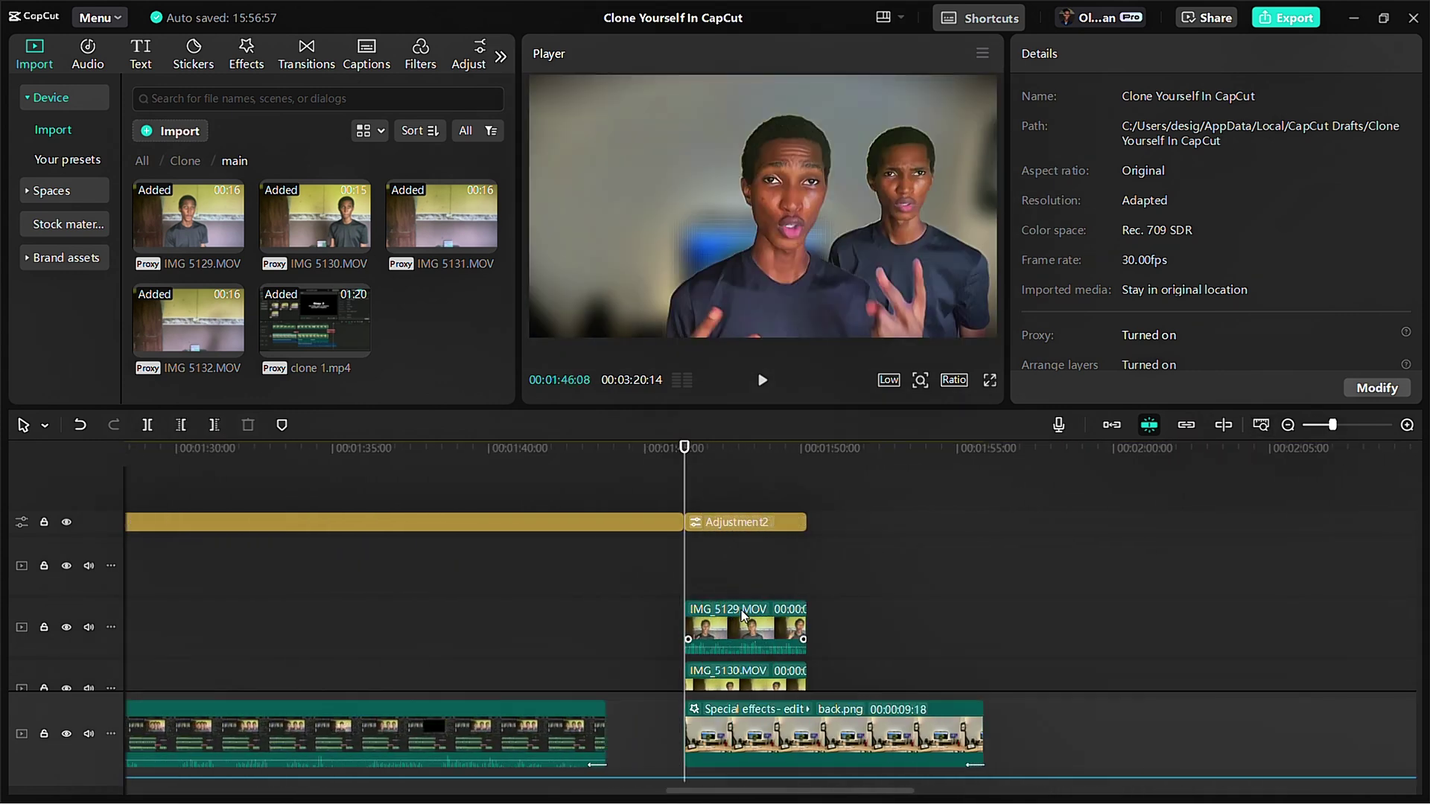
{"action": "scroll", "coordinate": [741, 609], "scroll_direction": "up", "scroll_amount": 2}
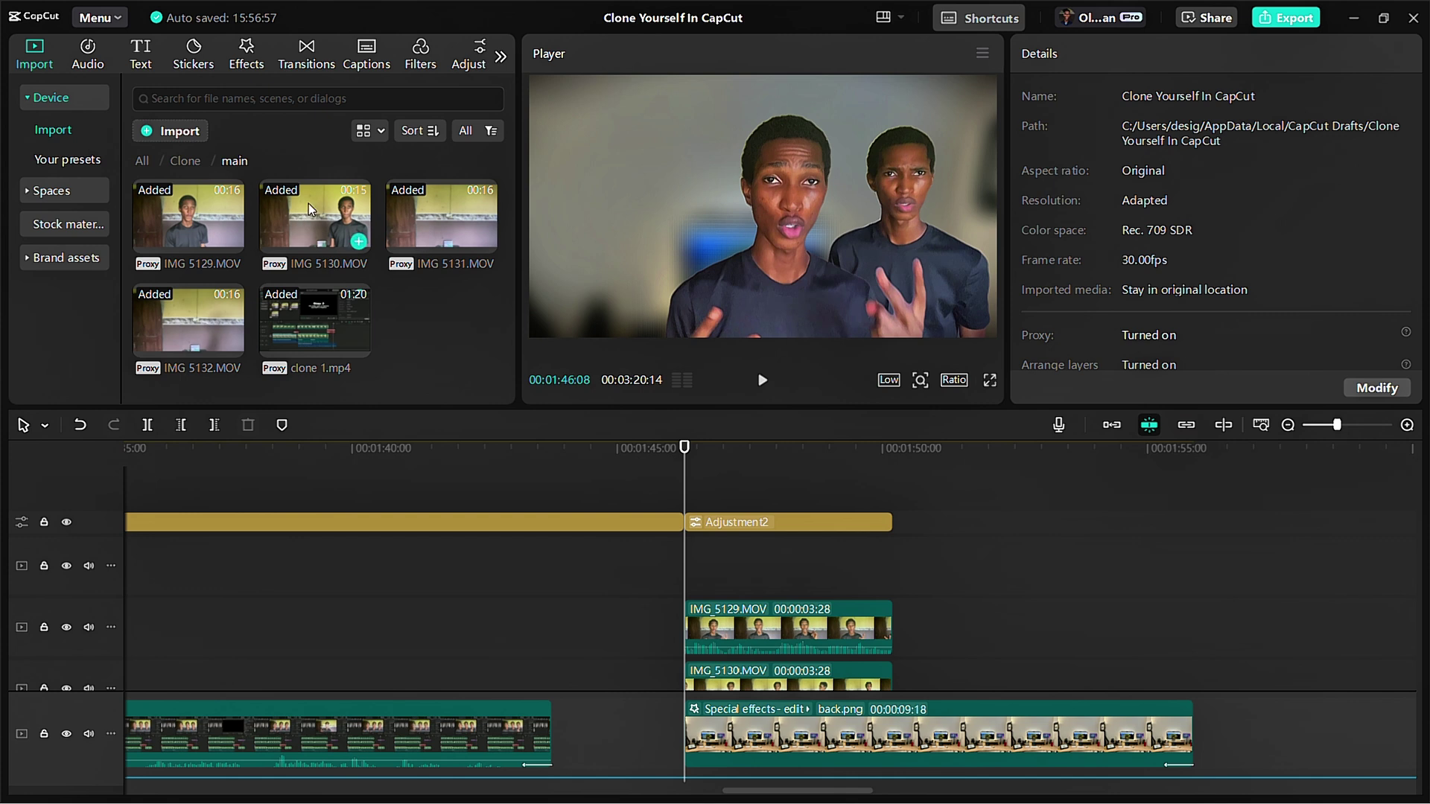
{"action": "left_click", "coordinate": [437, 208]}
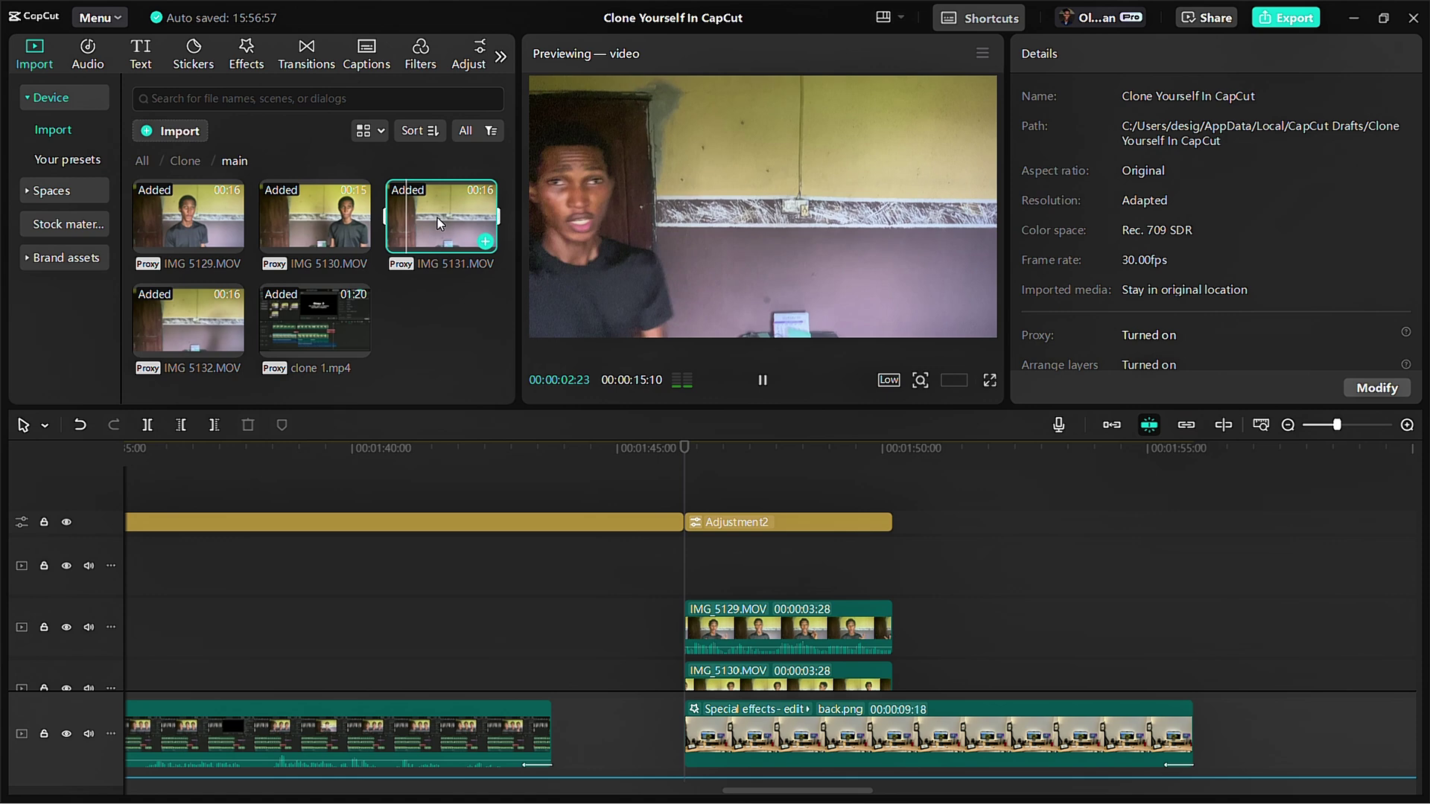
{"action": "left_click_drag", "start_coordinate": [437, 217], "coordinate": [703, 560]}
Step: Trim IMG_5131's opening at the playhead and slide it left to the clones' start
{"action": "left_click", "coordinate": [869, 480]}
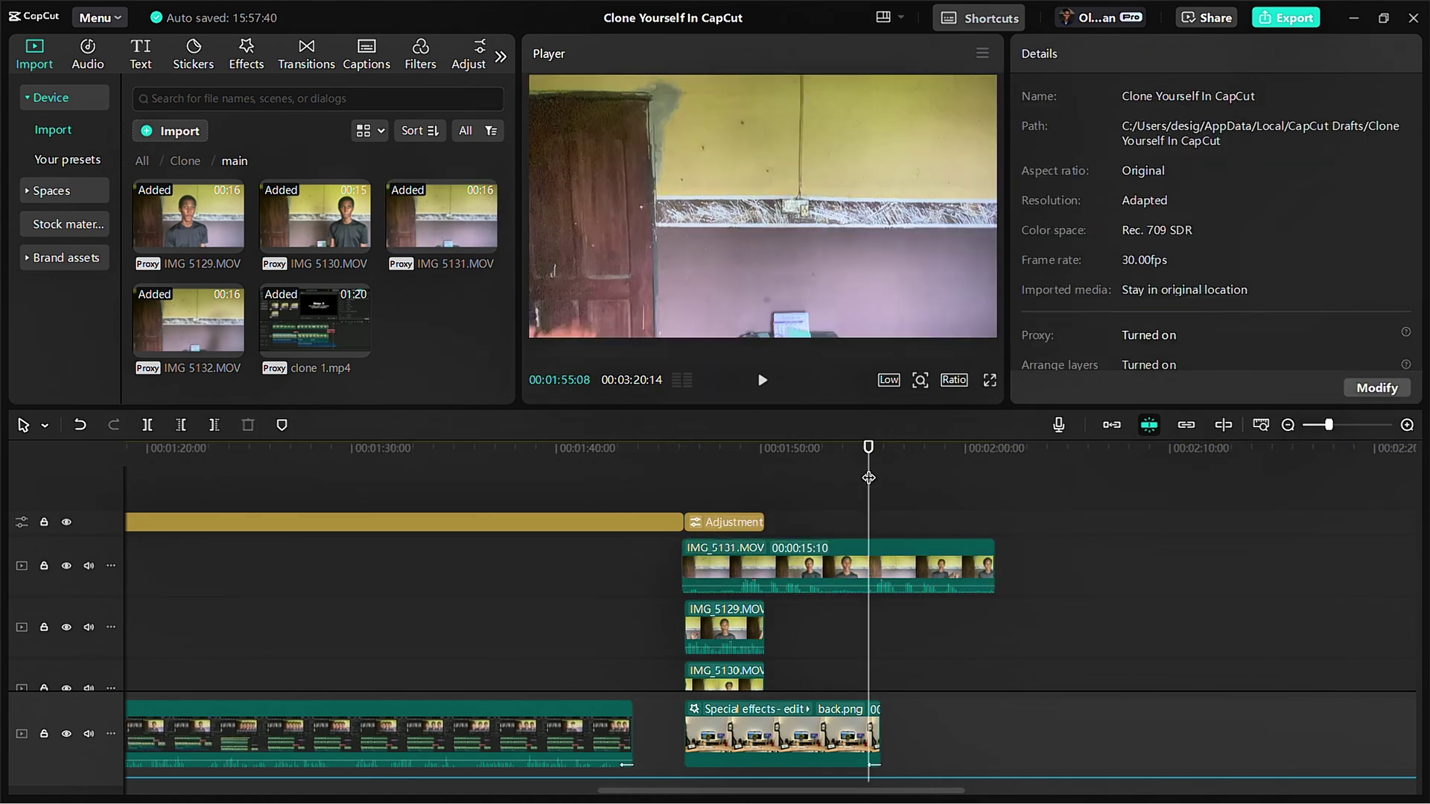
{"action": "left_click", "coordinate": [880, 556]}
{"action": "key", "text": "q"}
{"action": "left_click_drag", "start_coordinate": [897, 574], "coordinate": [718, 579]}
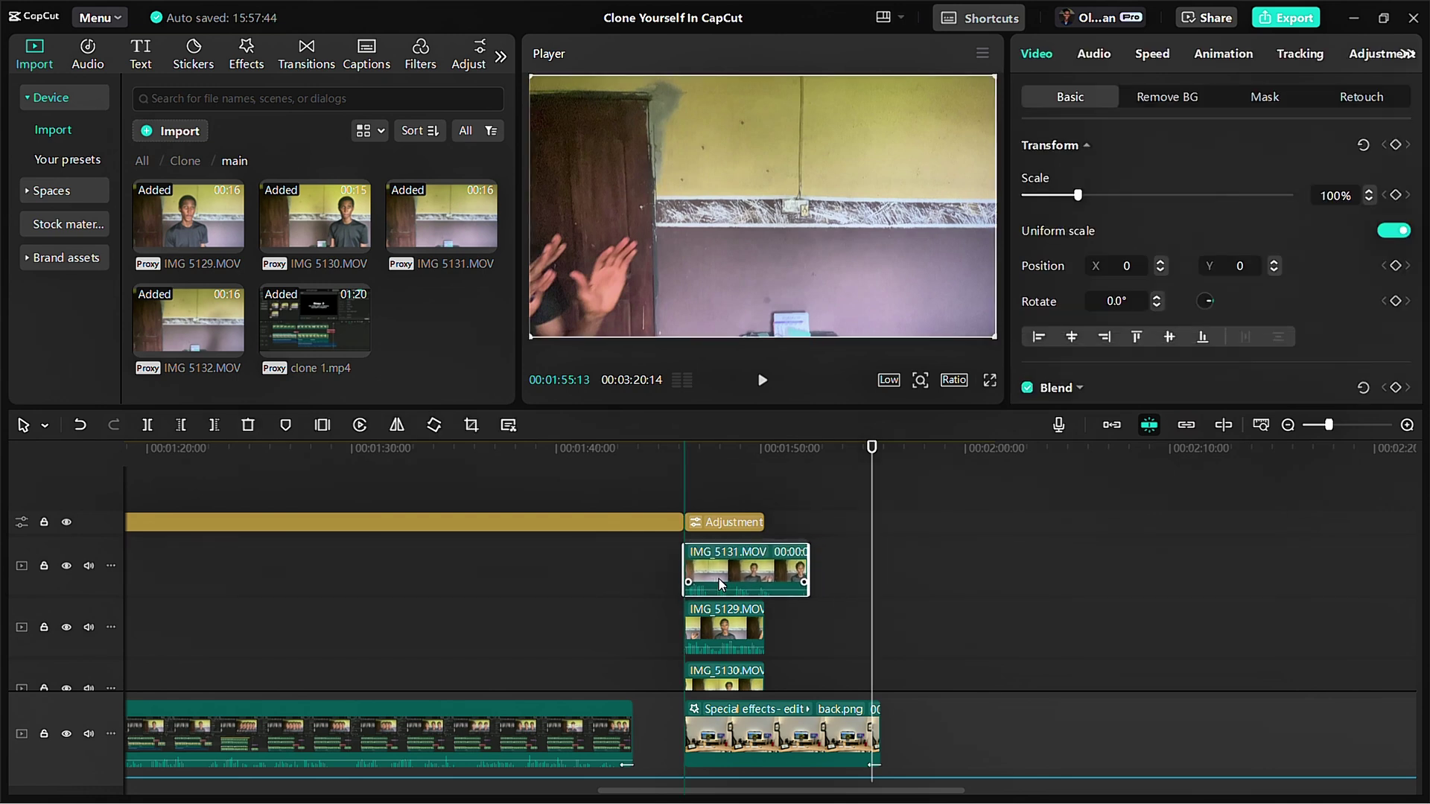
{"action": "left_click", "coordinate": [684, 476]}
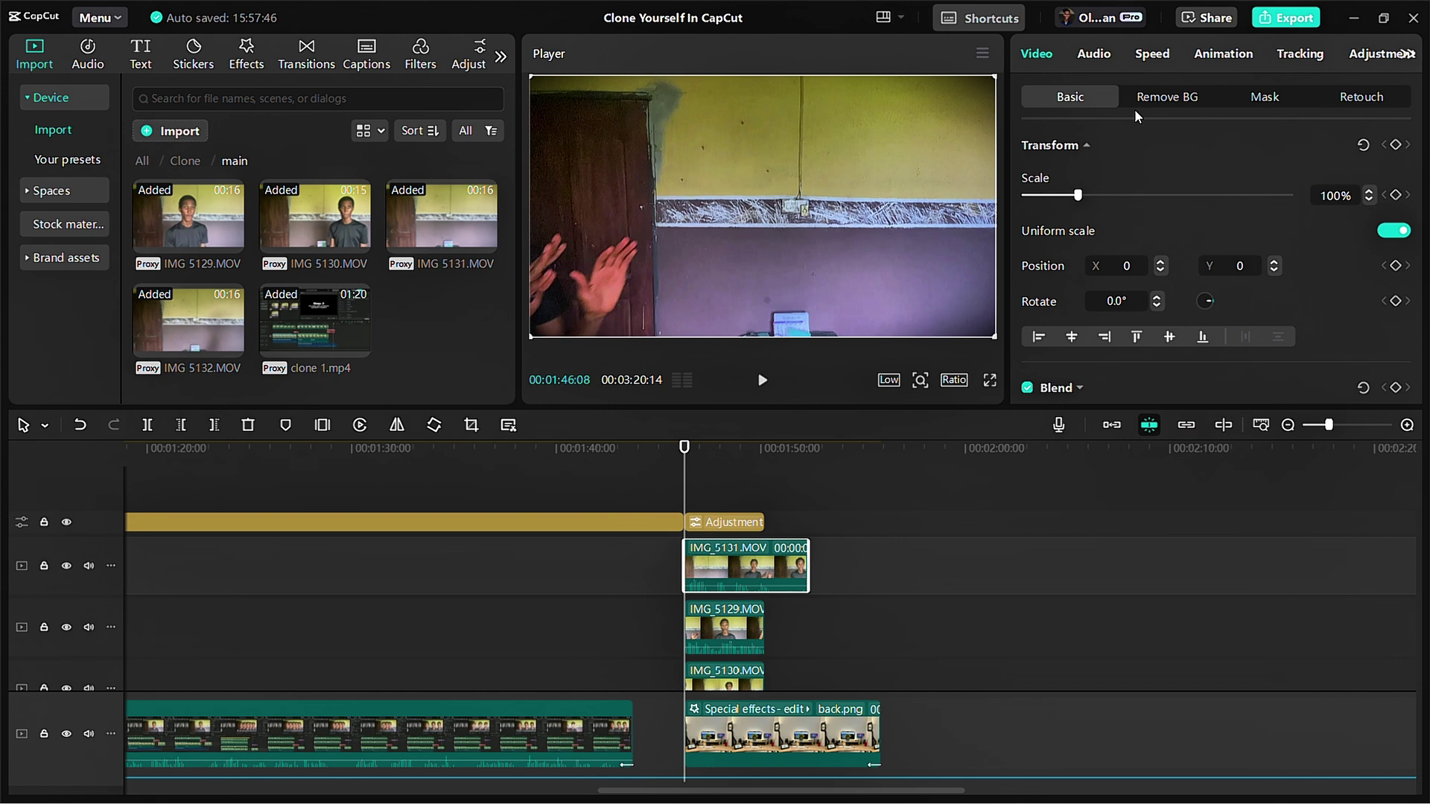
Step: Apply Remove BG Auto removal to IMG_5131 and preview the three clones together
{"action": "left_click", "coordinate": [1163, 98]}
{"action": "left_click", "coordinate": [1028, 146]}
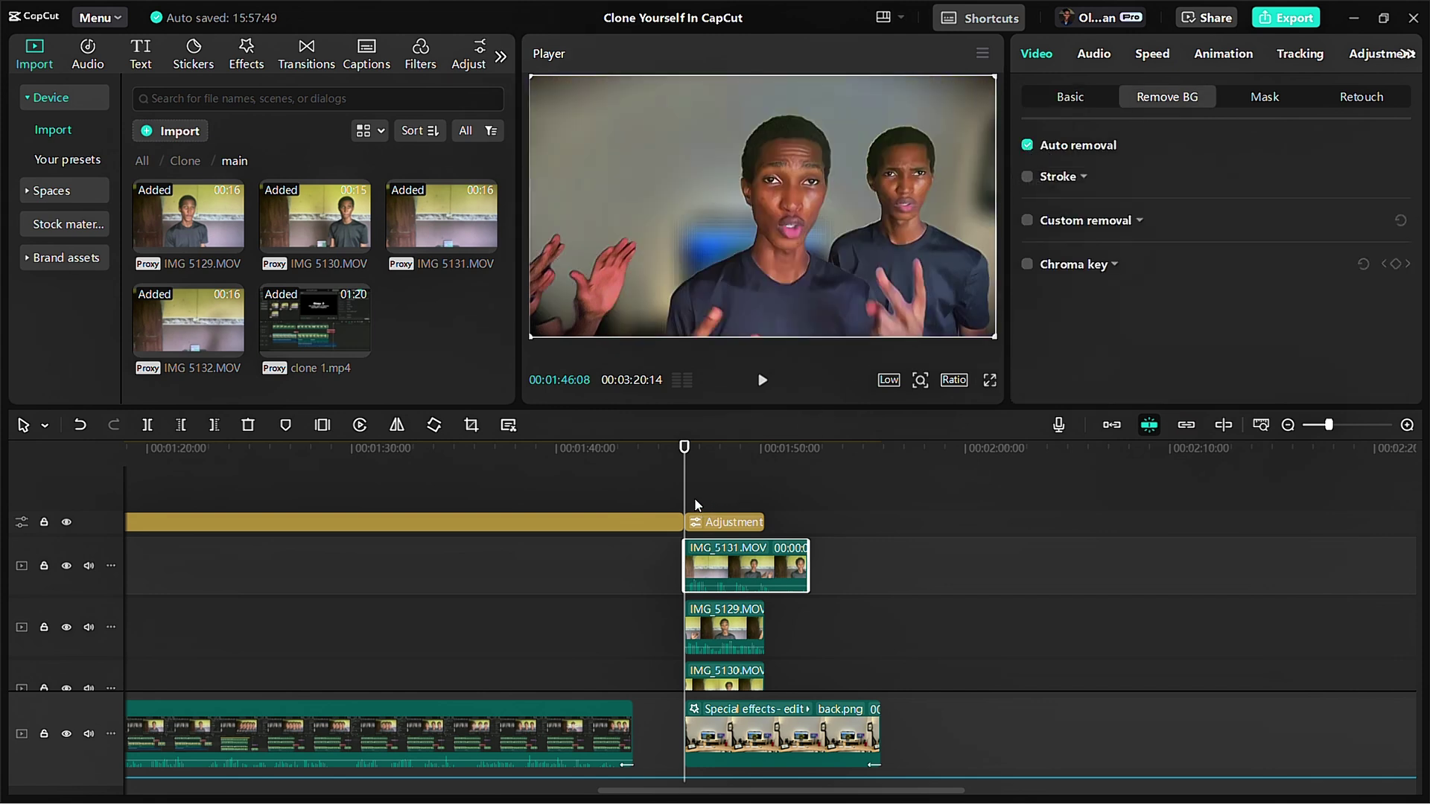
{"action": "scroll", "coordinate": [695, 498], "scroll_direction": "up", "scroll_amount": 4, "text": "ctrl"}
{"action": "key", "text": "space"}
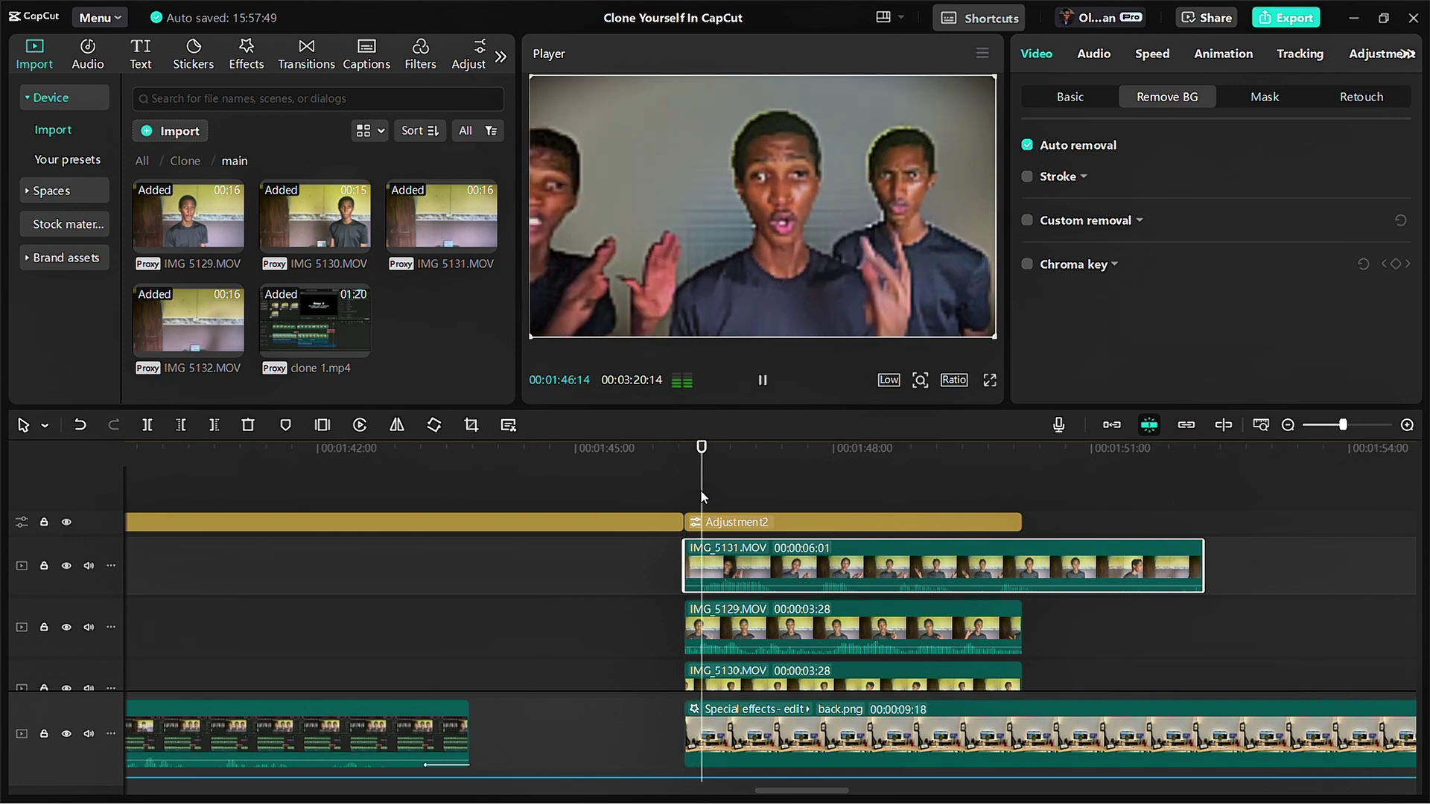
{"action": "key", "text": "space"}
Step: Nudge the IMG_5131 clip along its track and replay the clones to check timing
{"action": "left_click_drag", "start_coordinate": [787, 568], "coordinate": [802, 525]}
{"action": "key", "text": "space"}
{"action": "key", "text": "space"}
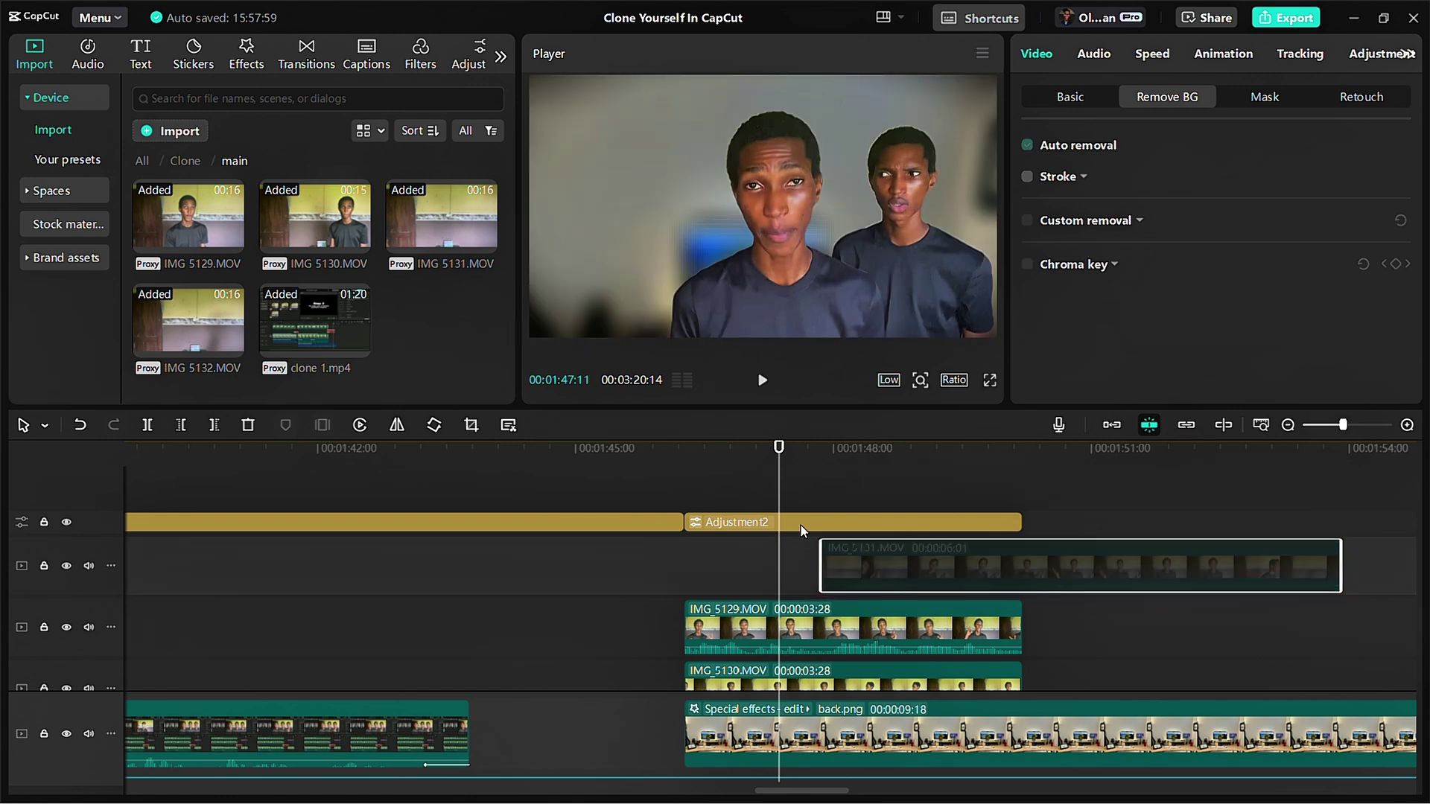
{"action": "key", "text": "space"}
{"action": "key", "text": "space"}
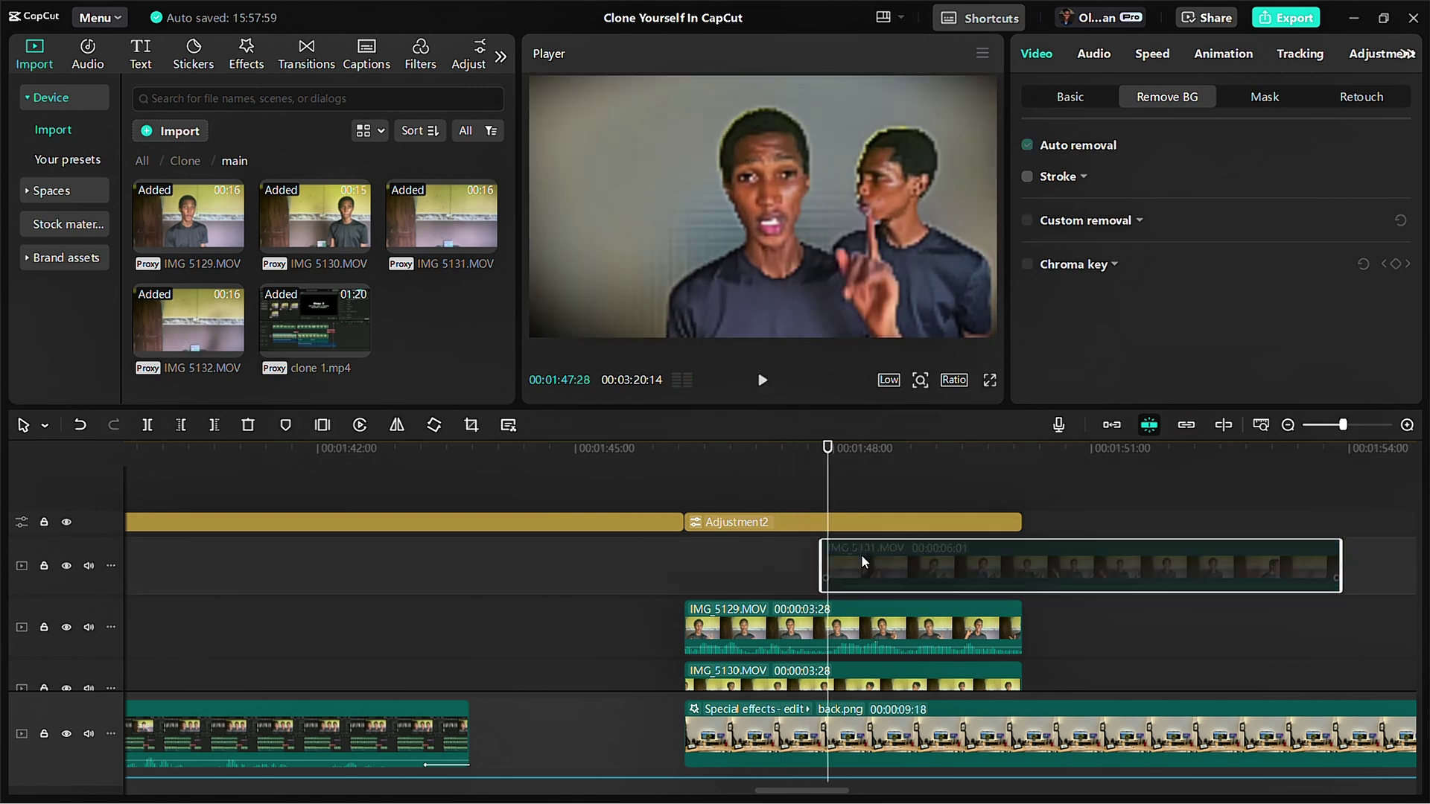
{"action": "left_click_drag", "start_coordinate": [861, 554], "coordinate": [819, 529]}
{"action": "key", "text": "space"}
{"action": "left_click", "coordinate": [803, 495]}
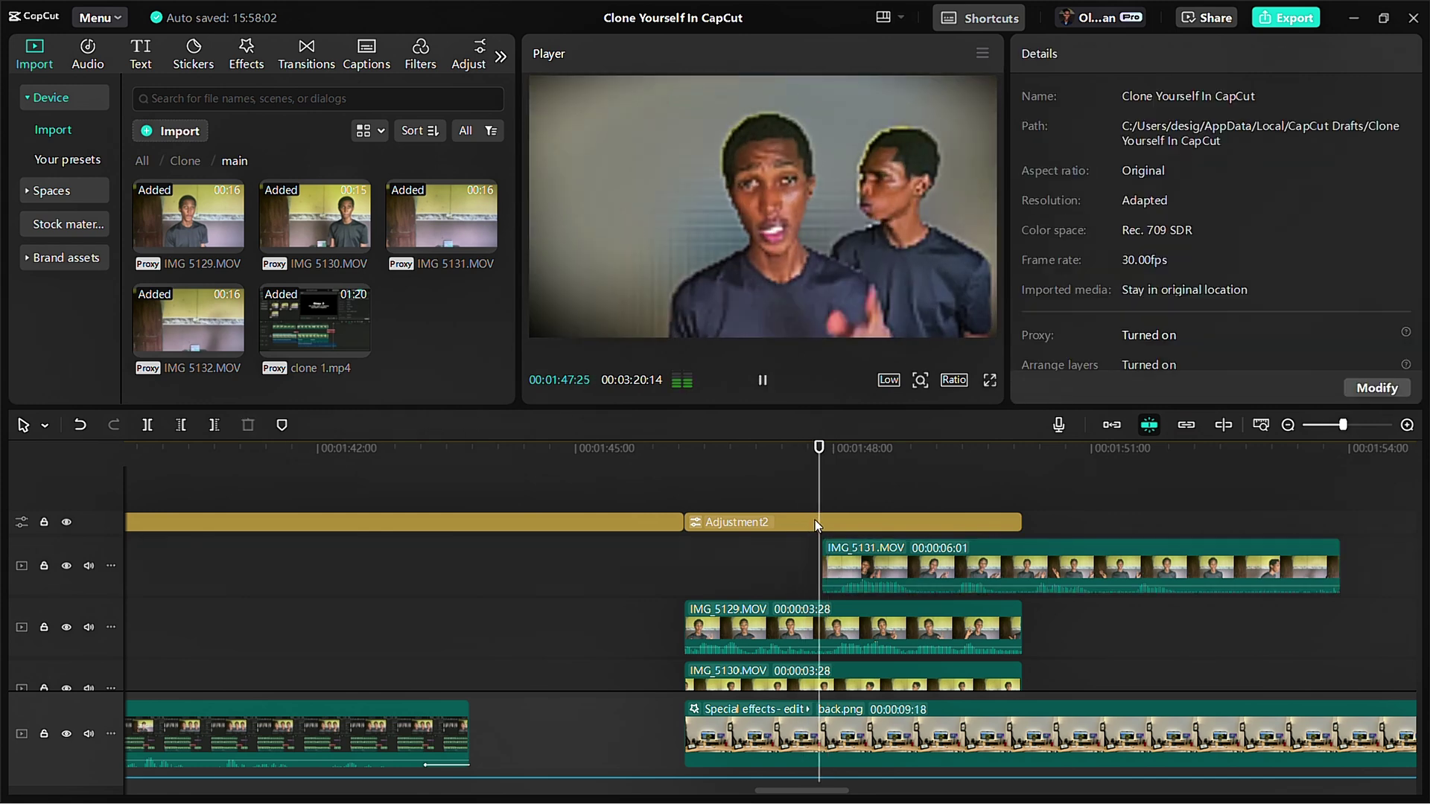
{"action": "key", "text": "space"}
{"action": "scroll", "coordinate": [852, 556], "scroll_direction": "up", "scroll_amount": 3}
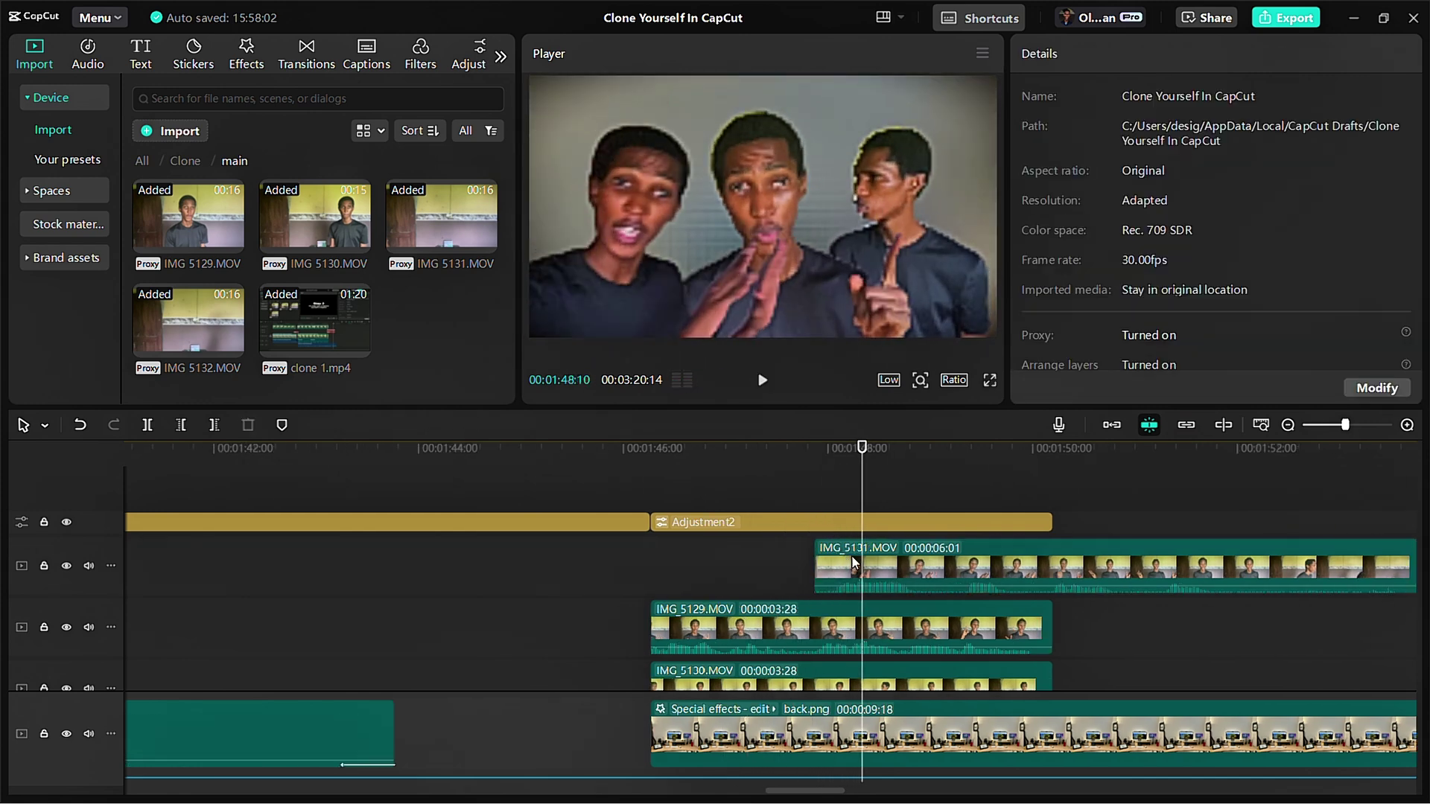
Step: Slide IMG_5131 so it starts at the playhead at 01:47:26, then preview
{"action": "left_click", "coordinate": [776, 493]}
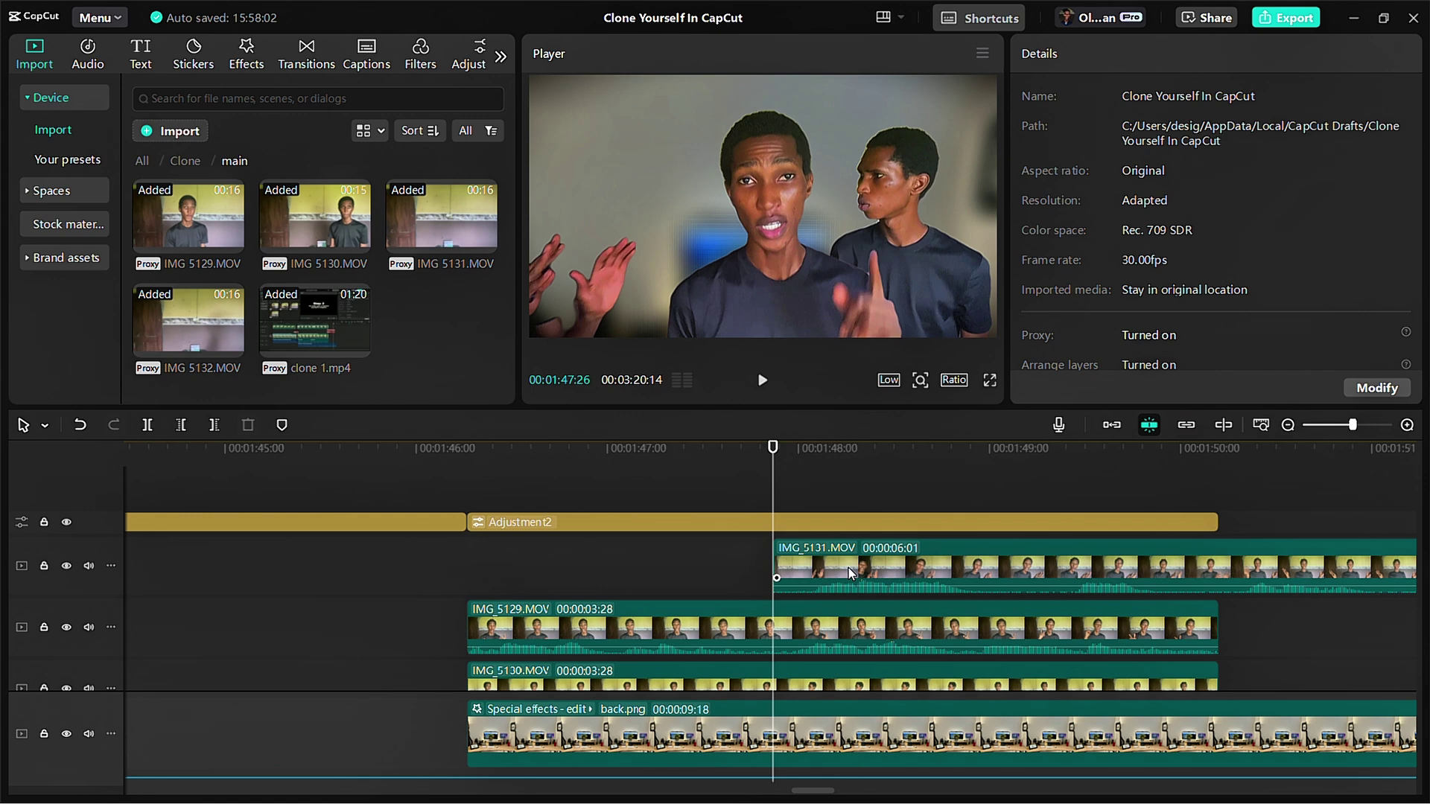
{"action": "left_click_drag", "start_coordinate": [840, 570], "coordinate": [824, 566]}
{"action": "key", "text": "space"}
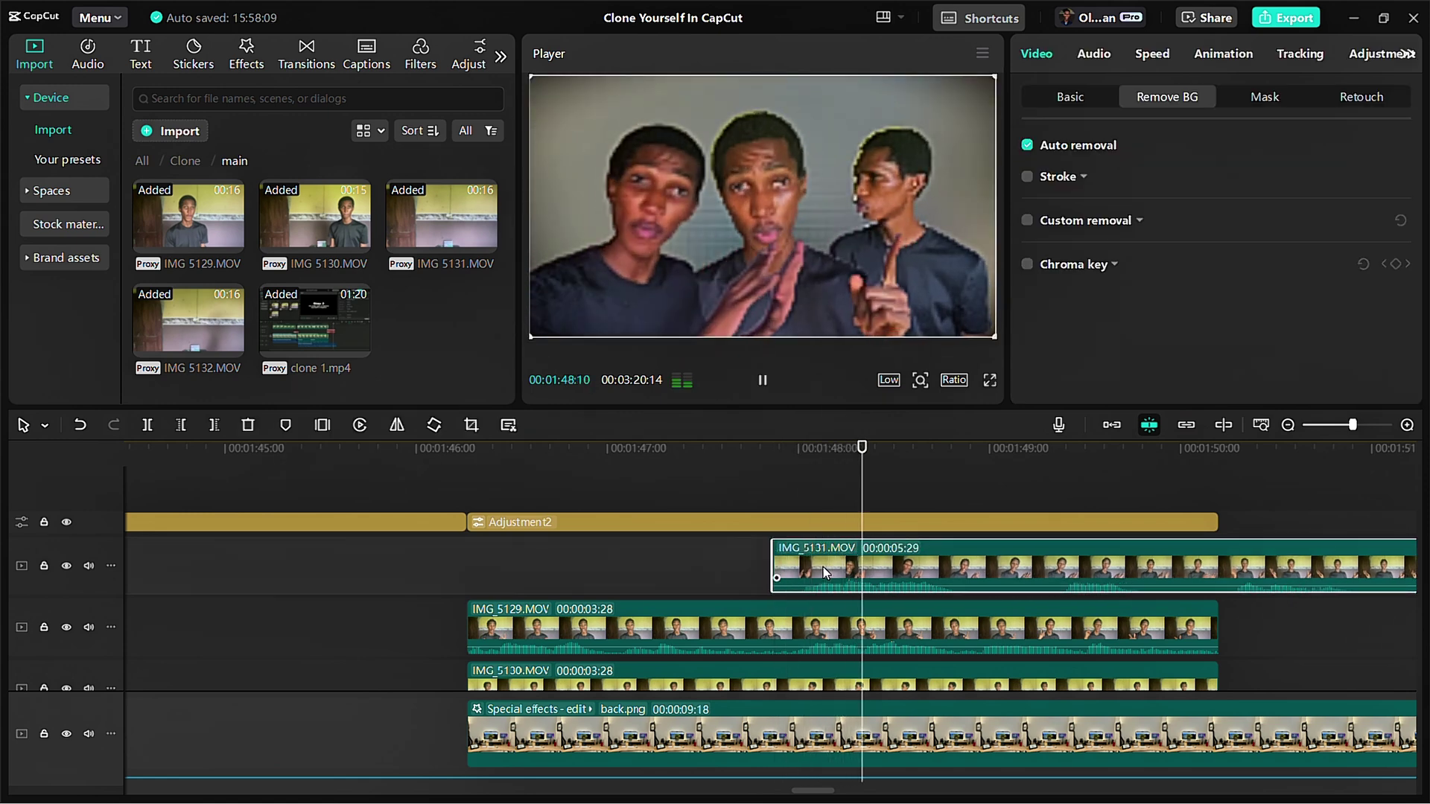
{"action": "key", "text": "space"}
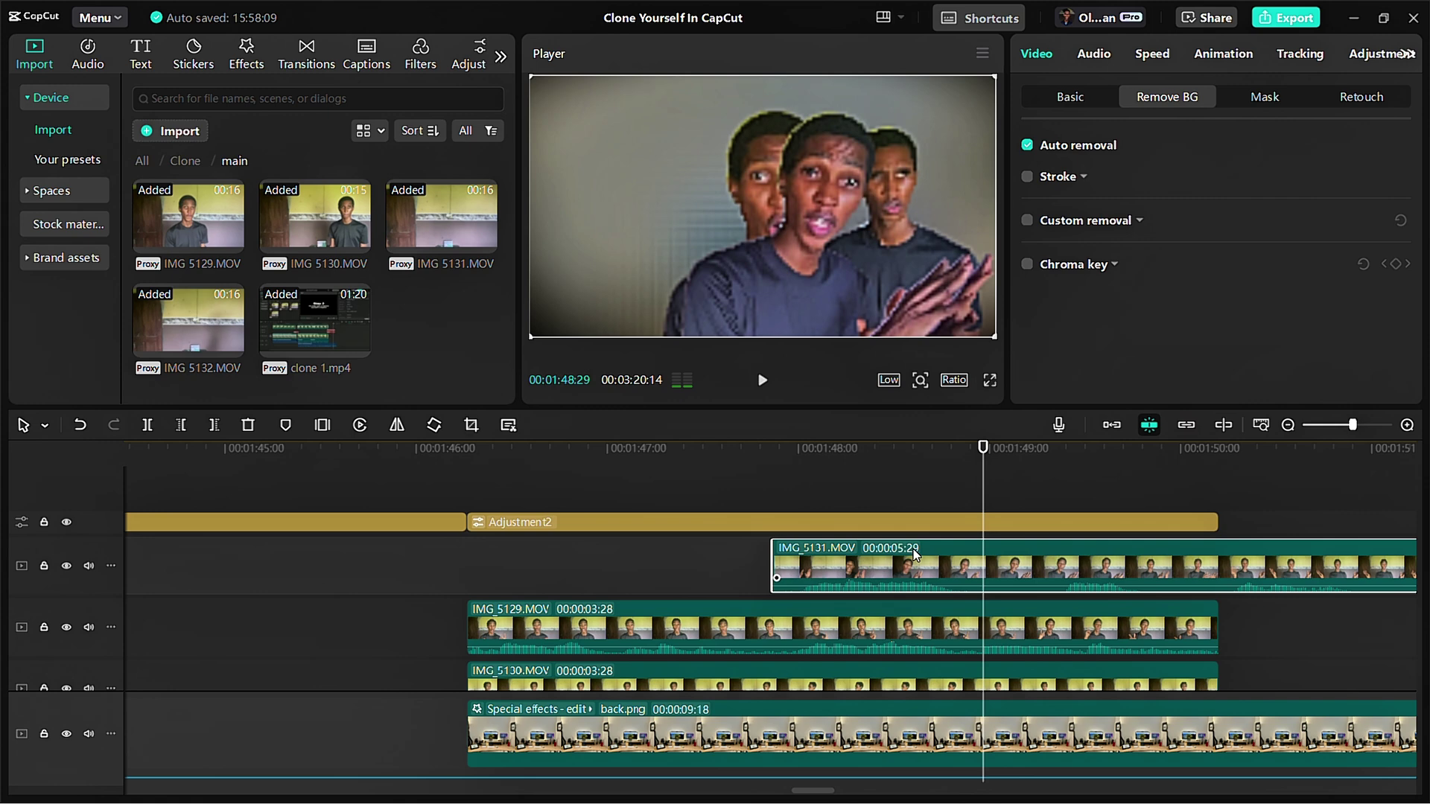
Step: Replay the clone section and select IMG_5129.MOV with the playhead near 01:48:11
{"action": "left_click", "coordinate": [949, 476]}
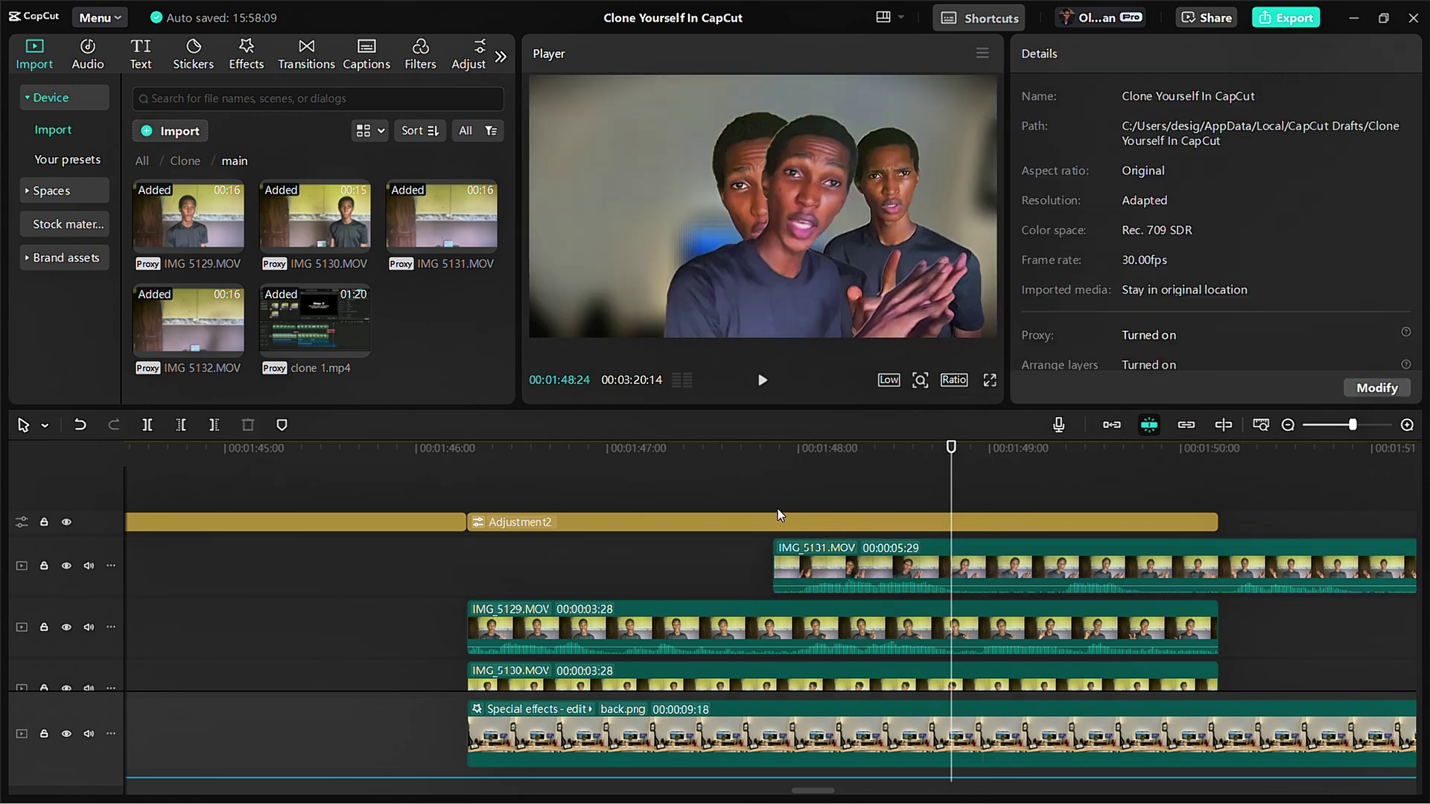
{"action": "left_click", "coordinate": [771, 480]}
{"action": "key", "text": "space"}
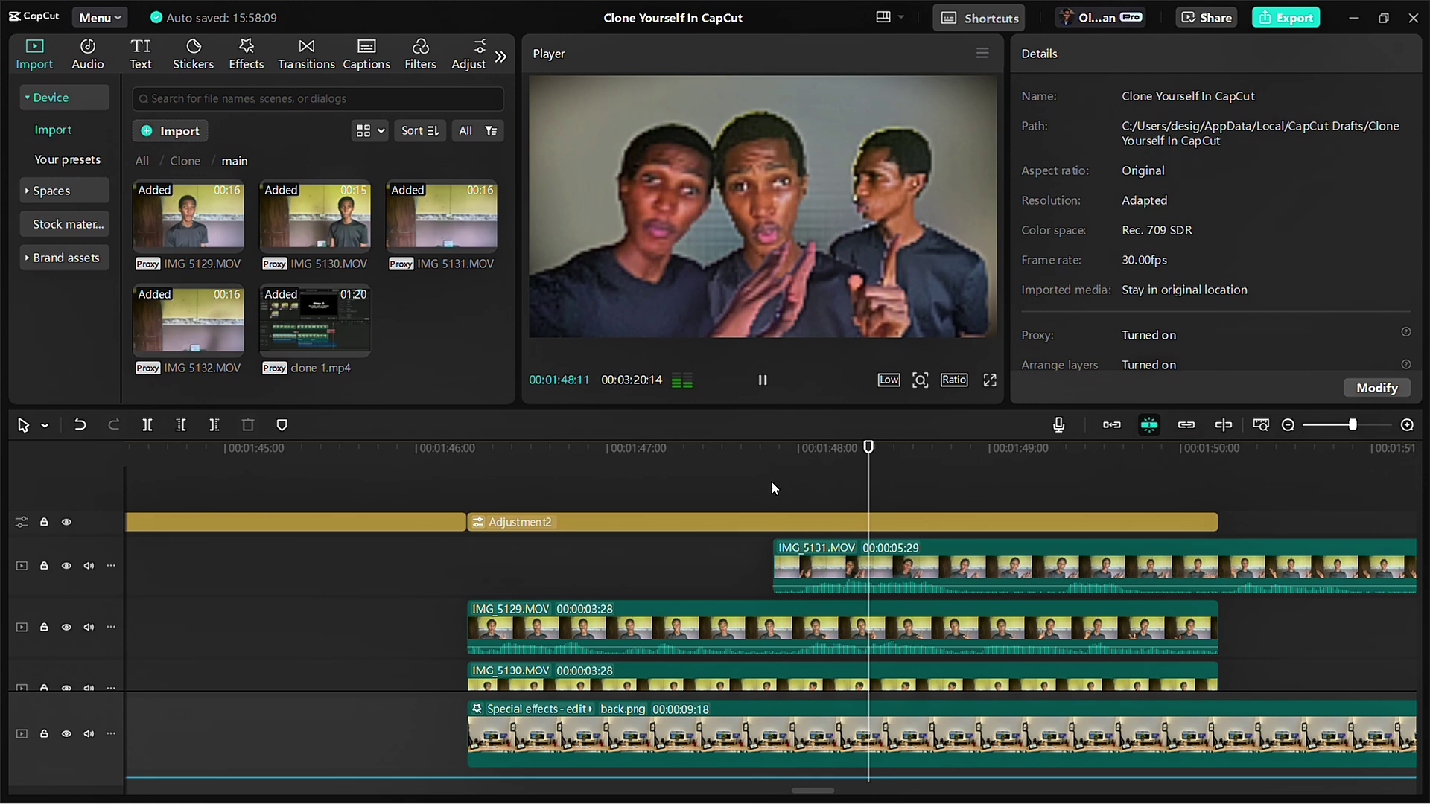
{"action": "key", "text": "space"}
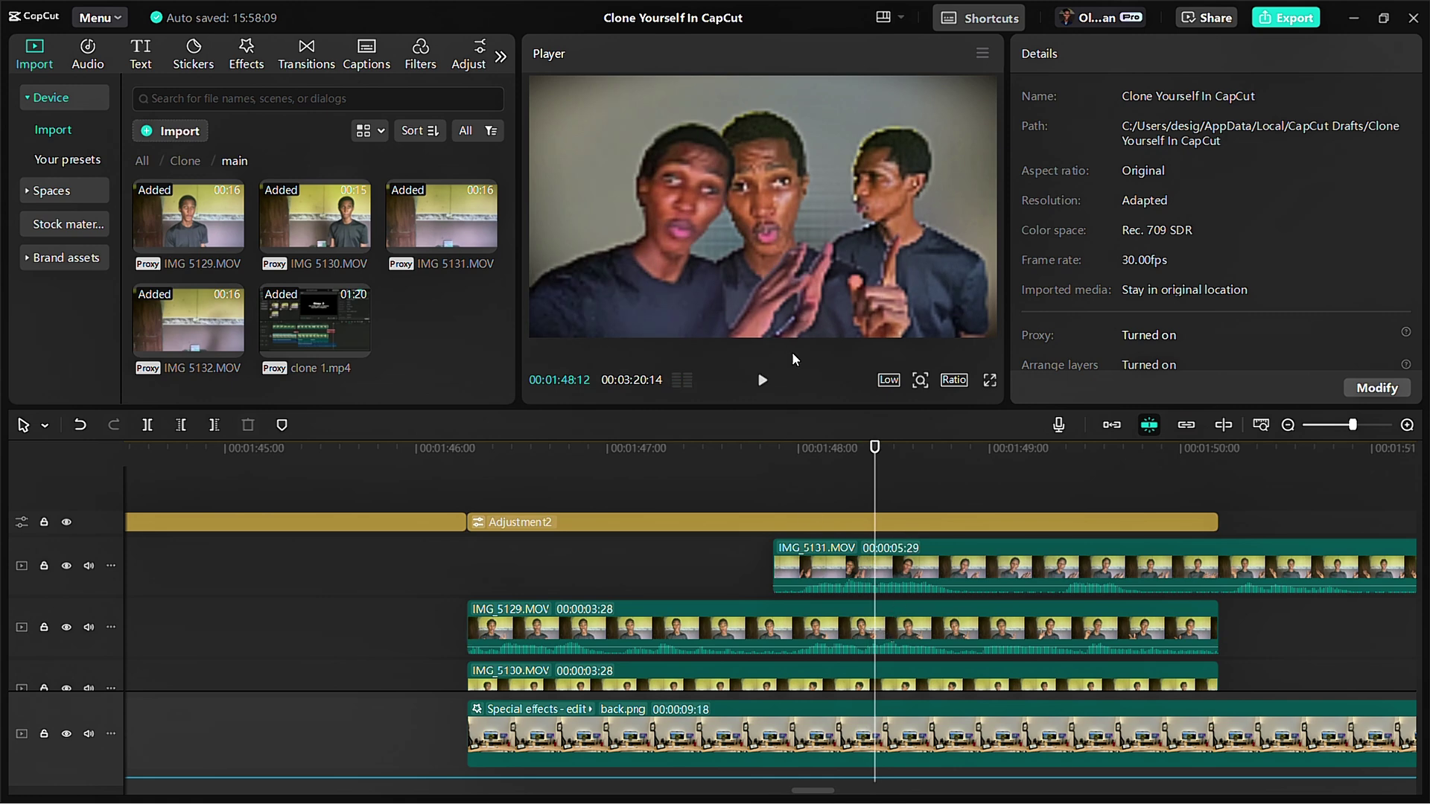
{"action": "left_click", "coordinate": [869, 474]}
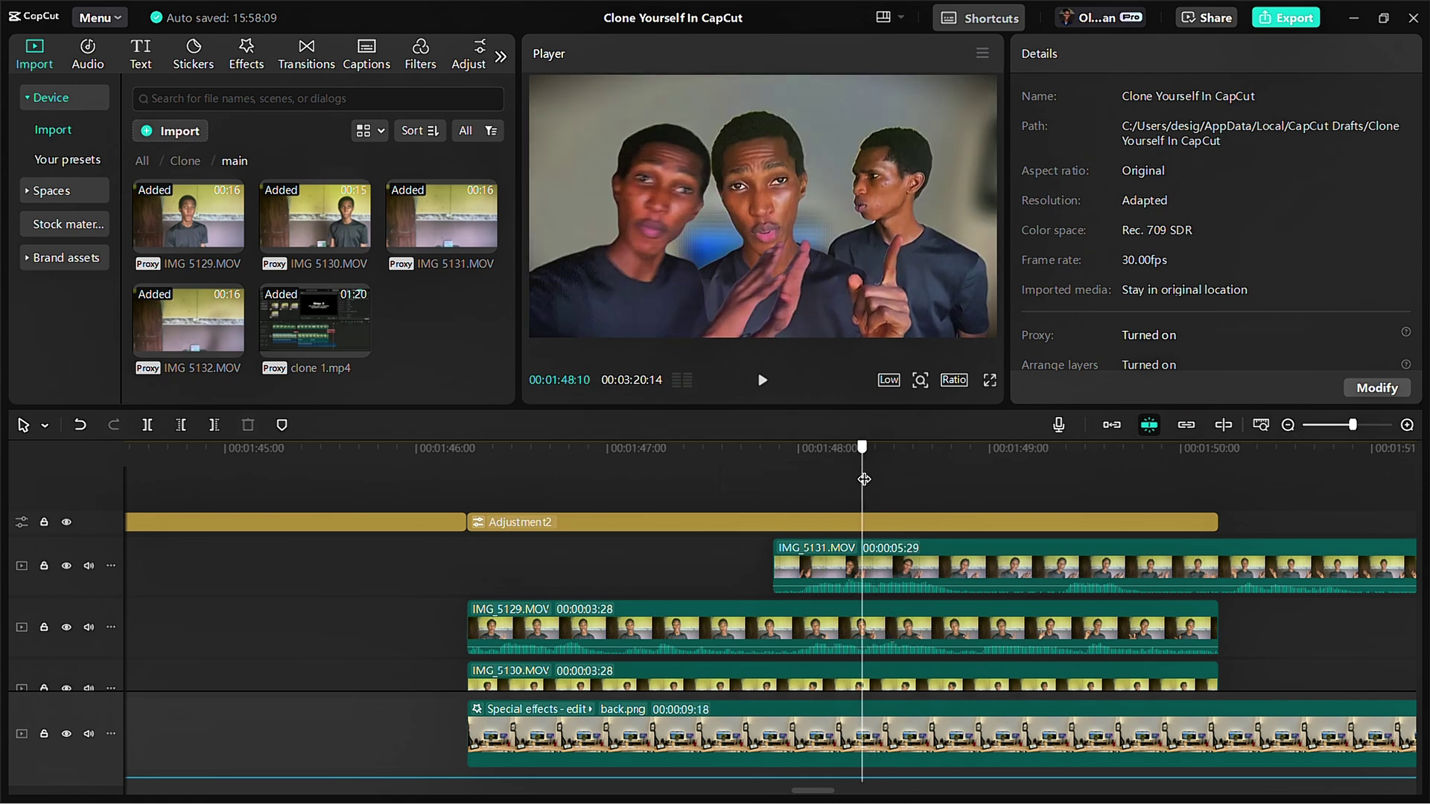
{"action": "left_click", "coordinate": [877, 628]}
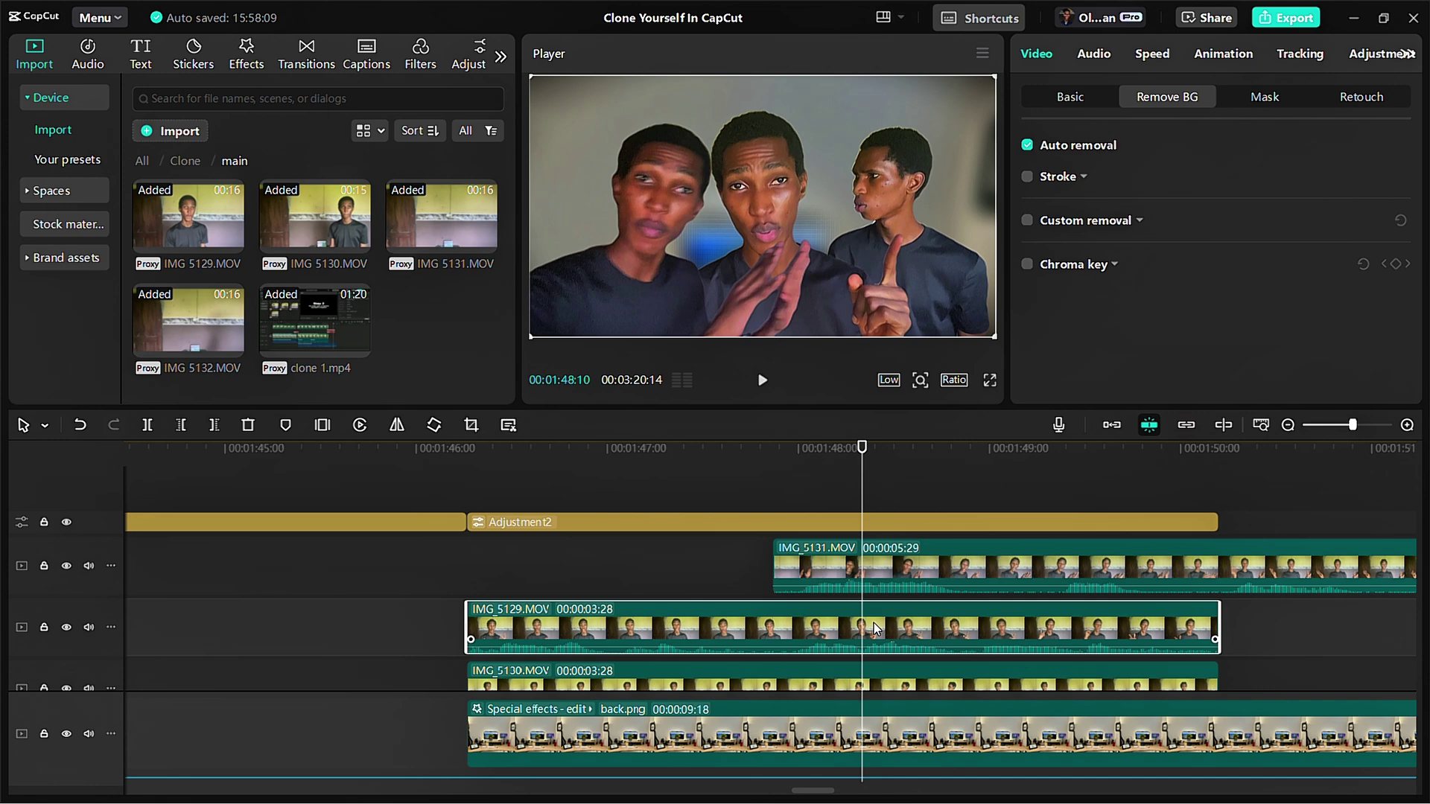
Step: Split IMG_5129.MOV at the playhead with Ctrl+B and drop the right piece's volume to minimum
{"action": "key", "text": "ctrl+b"}
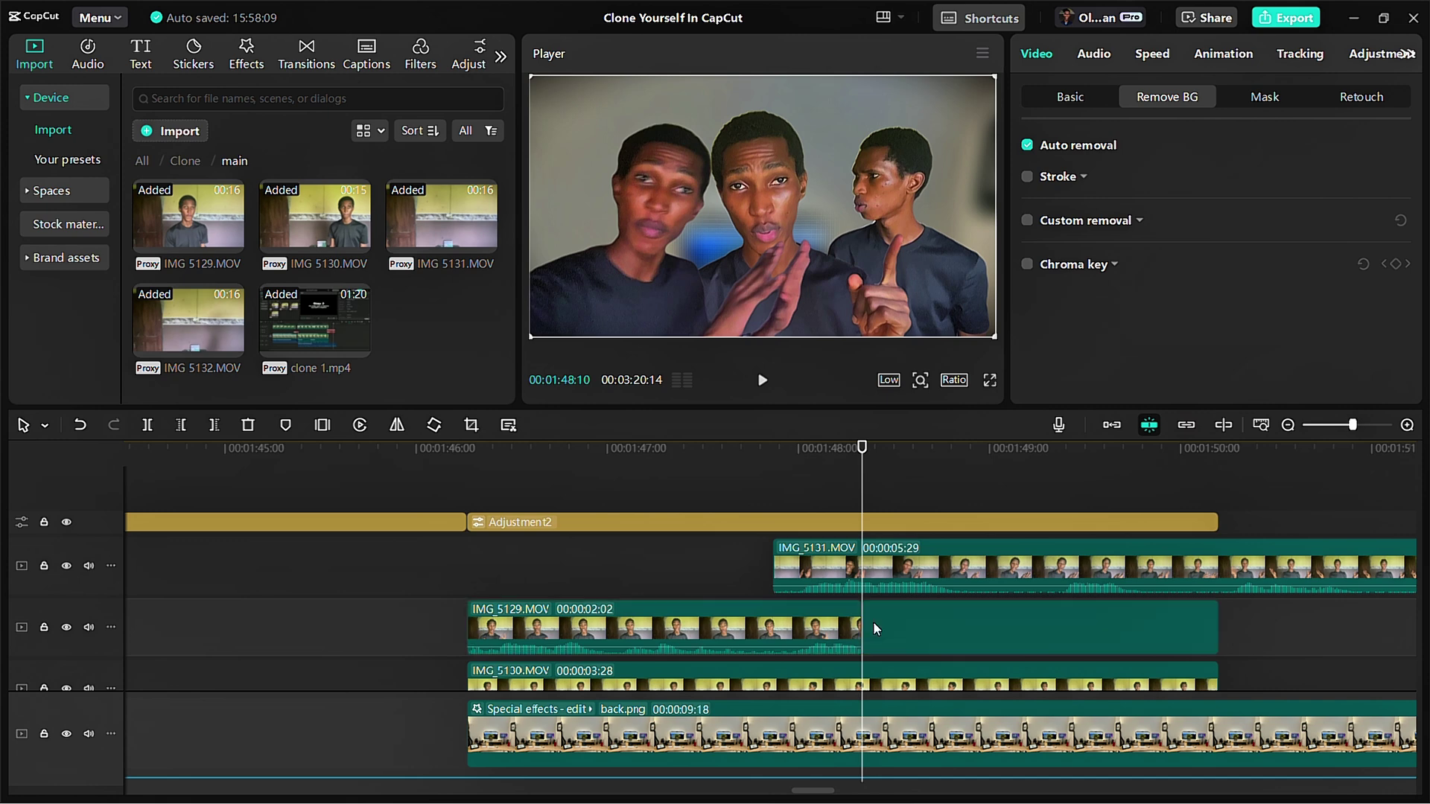
{"action": "left_click", "coordinate": [1084, 52]}
{"action": "left_click_drag", "start_coordinate": [1177, 196], "coordinate": [901, 243]}
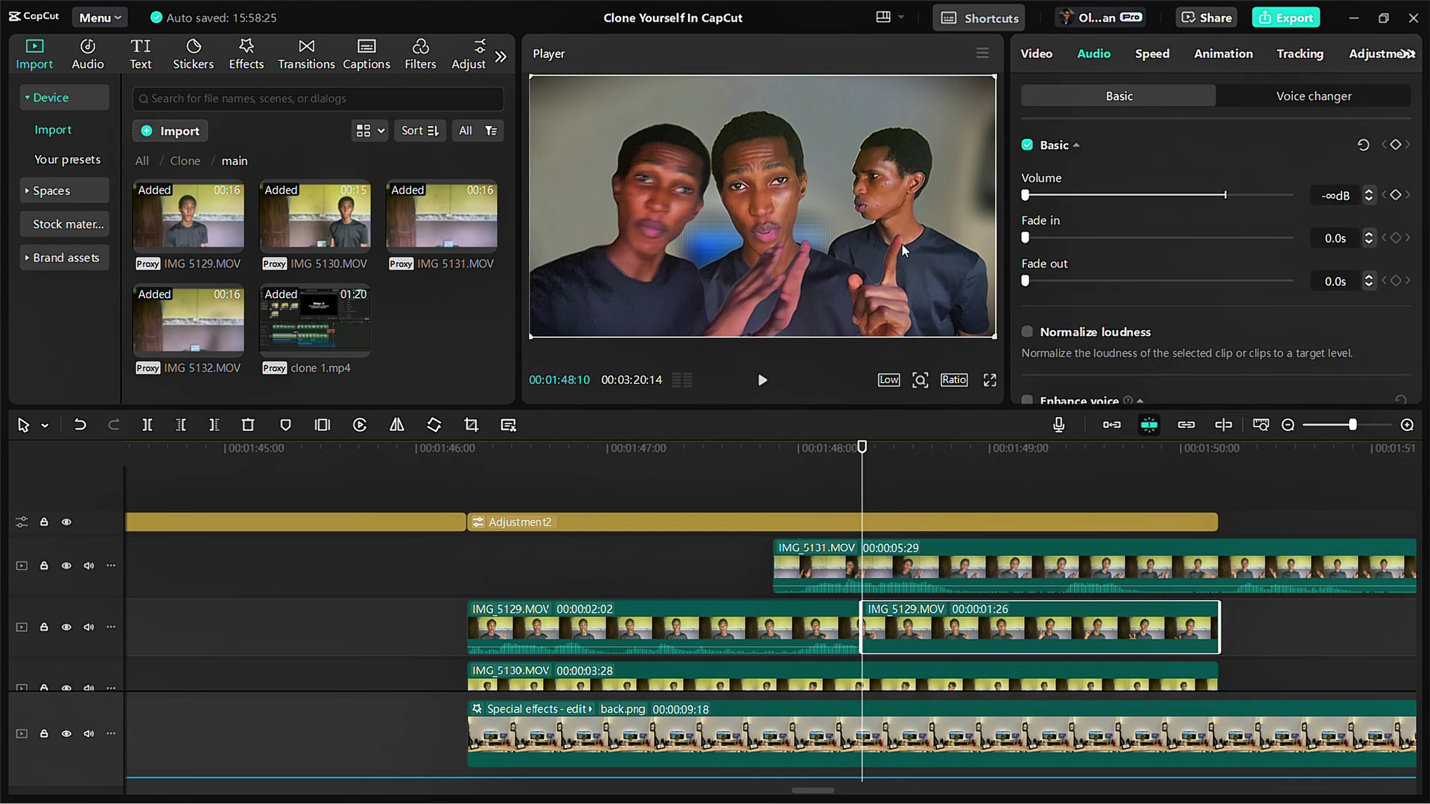
{"action": "left_click", "coordinate": [737, 488]}
{"action": "key", "text": "space"}
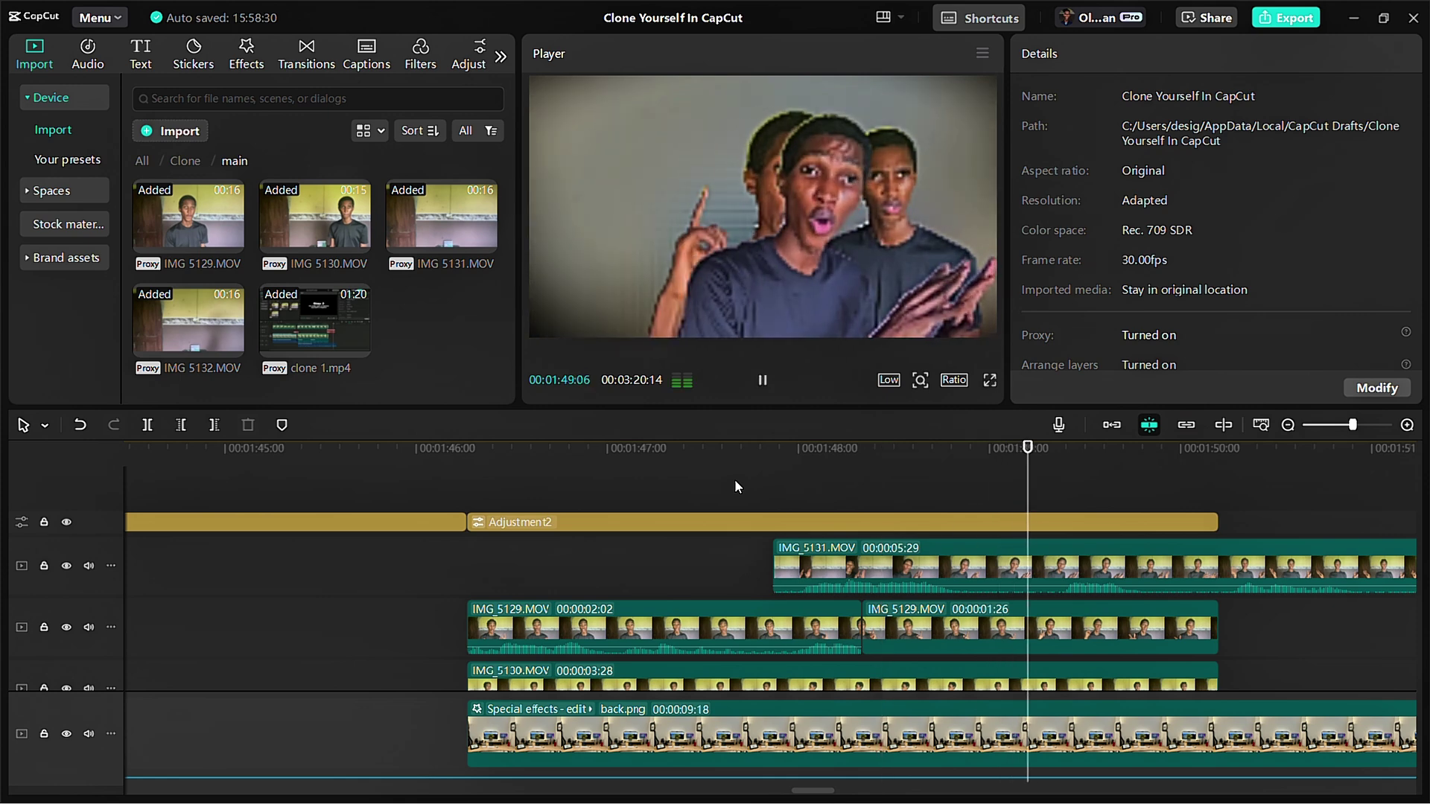
{"action": "key", "text": "space"}
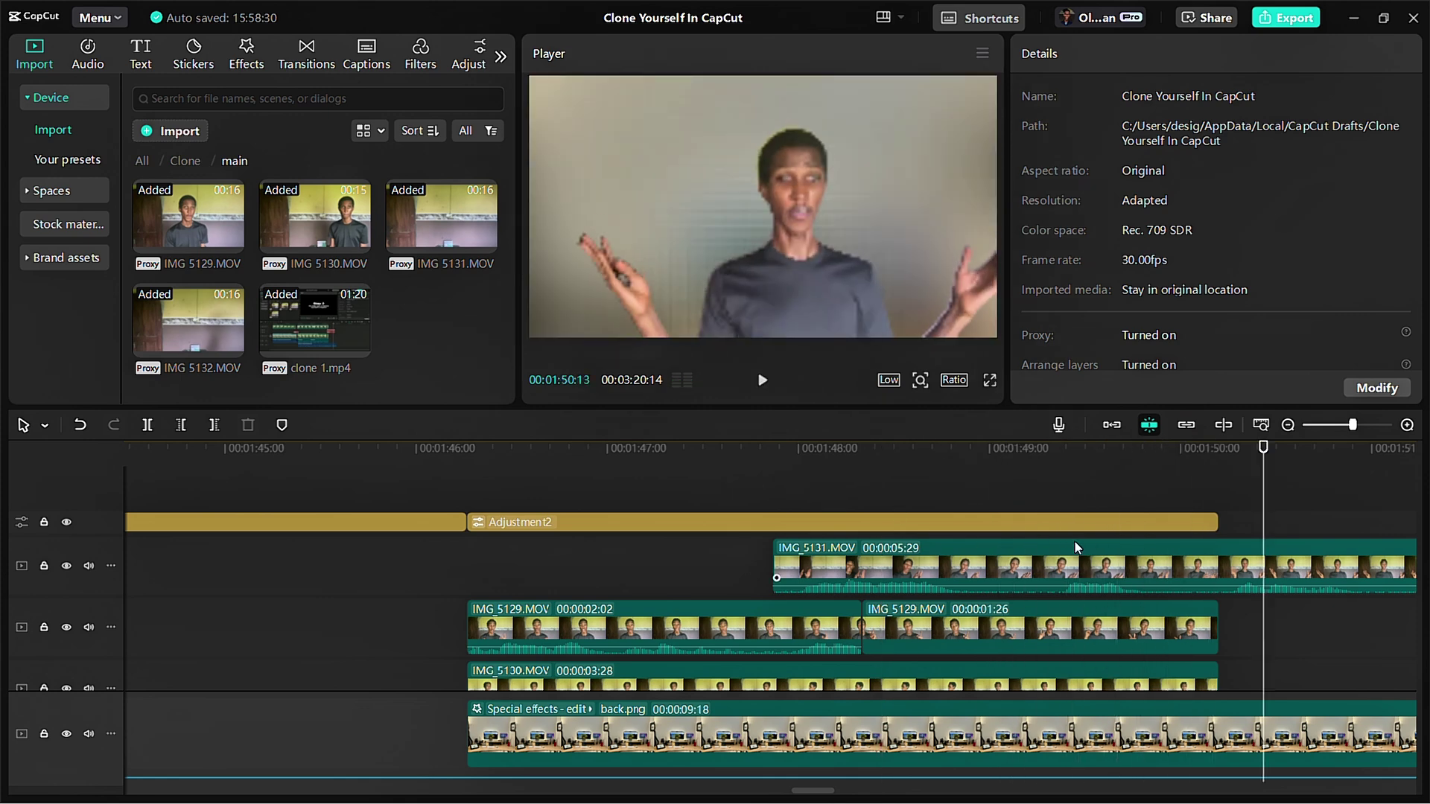
{"action": "key", "text": "ctrl+minus"}
Step: Review the clone section between 01:47:16 and 01:47:26 in the preview
{"action": "left_click", "coordinate": [1049, 472]}
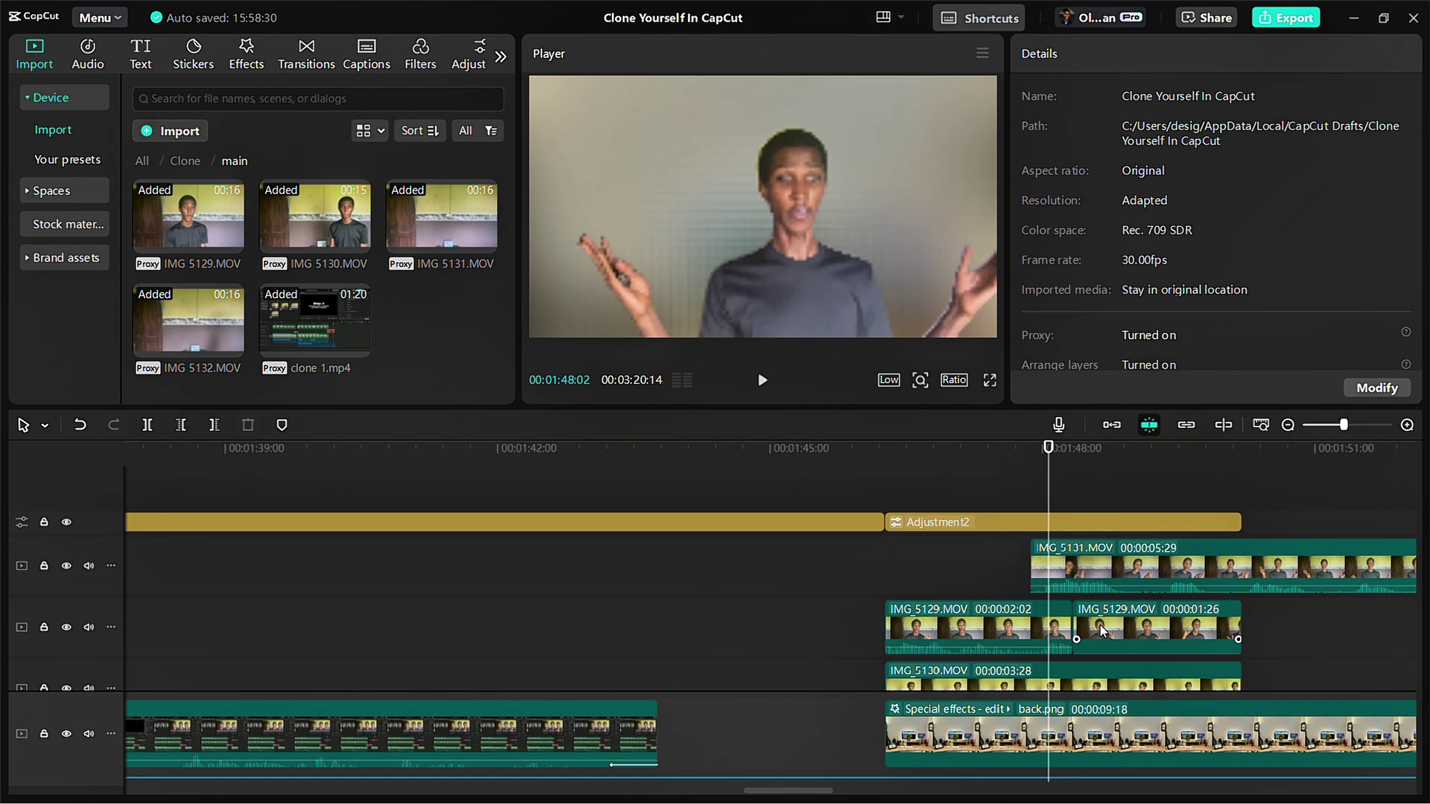
{"action": "mouse_move", "coordinate": [822, 797]}
{"action": "left_mouse_down"}
{"action": "mouse_move", "coordinate": [921, 797]}
{"action": "mouse_move", "coordinate": [842, 783]}
{"action": "left_mouse_up"}
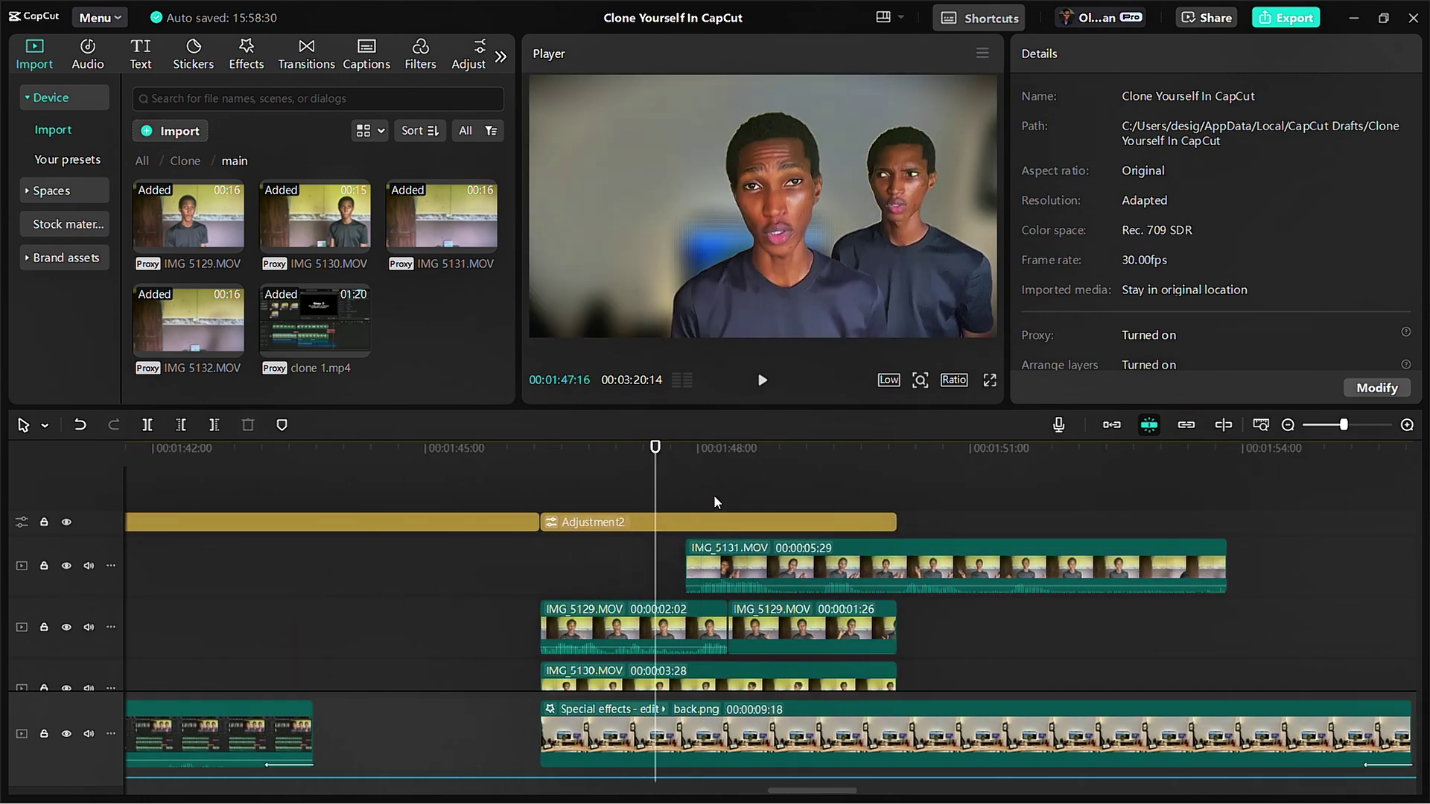
{"action": "key", "text": "ctrl+plus"}
{"action": "key", "text": "ctrl+plus"}
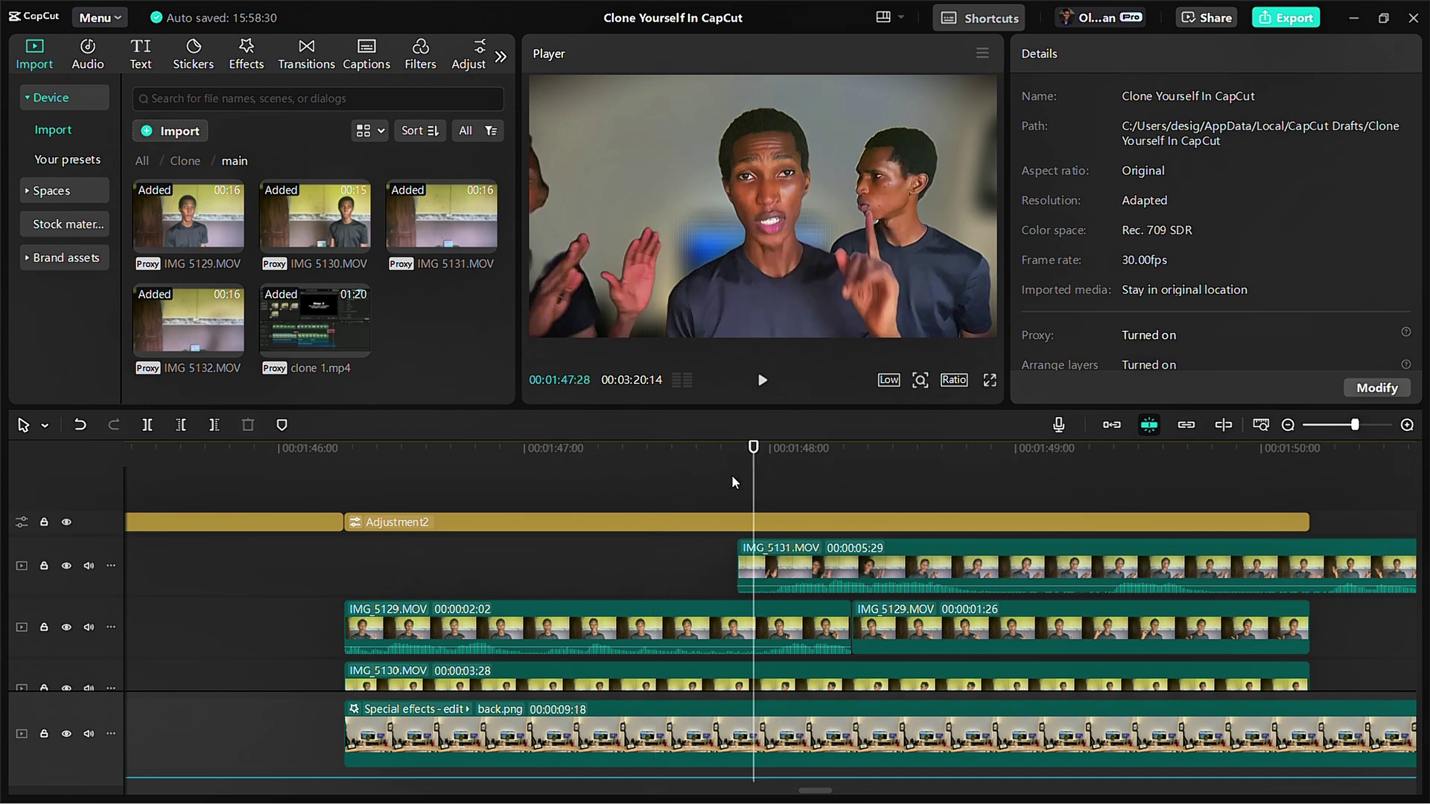
{"action": "key", "text": "space"}
{"action": "key", "text": "space"}
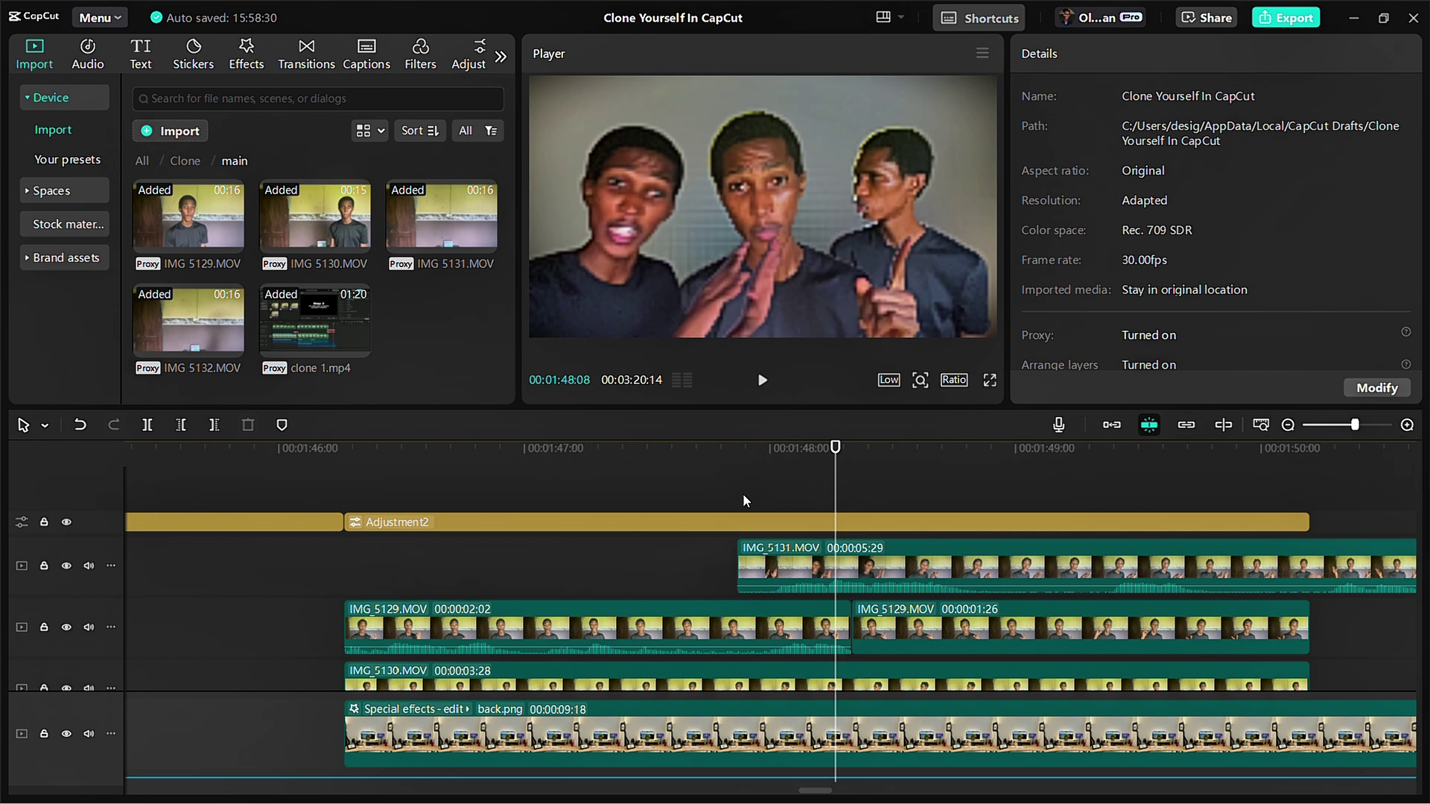
{"action": "left_click_drag", "start_coordinate": [694, 472], "coordinate": [762, 511]}
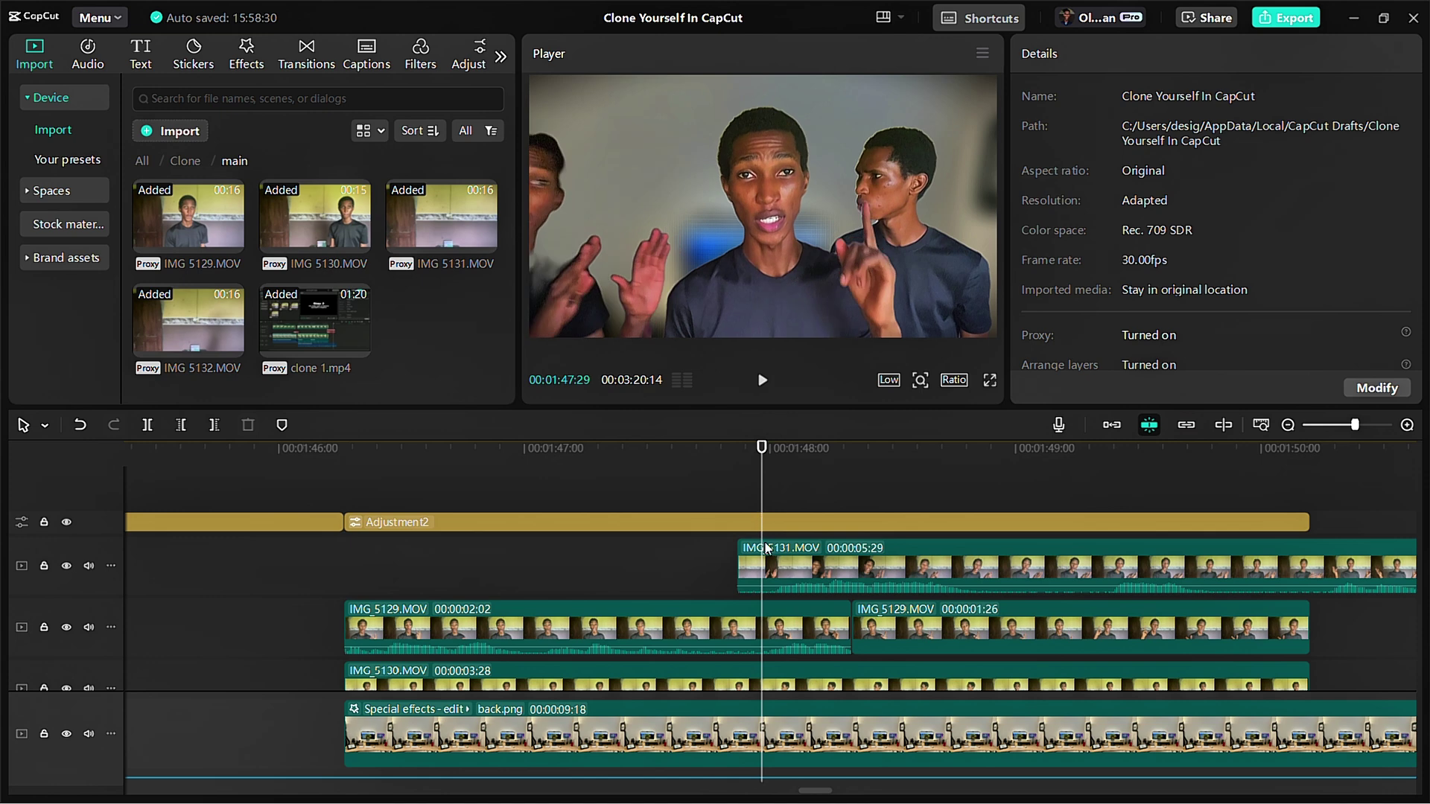
{"action": "scroll", "coordinate": [811, 529], "scroll_direction": "down", "scroll_amount": 2}
Step: Move both IMG_5129 pieces to the top track and IMG_5131 to the second track, then preview
{"action": "left_click_drag", "start_coordinate": [811, 494], "coordinate": [783, 579]}
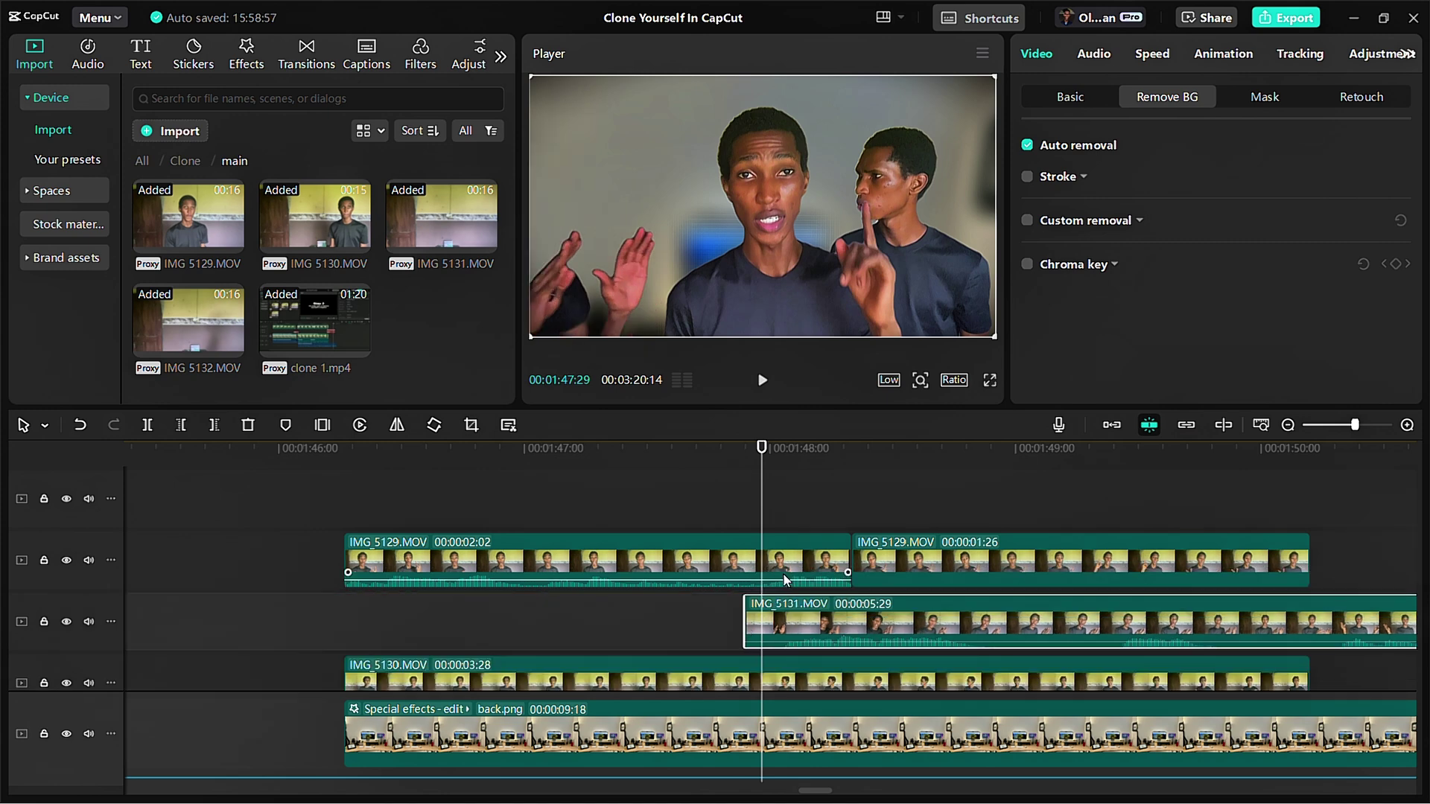
{"action": "left_click", "coordinate": [381, 514]}
{"action": "left_click_drag", "start_coordinate": [379, 561], "coordinate": [382, 511]}
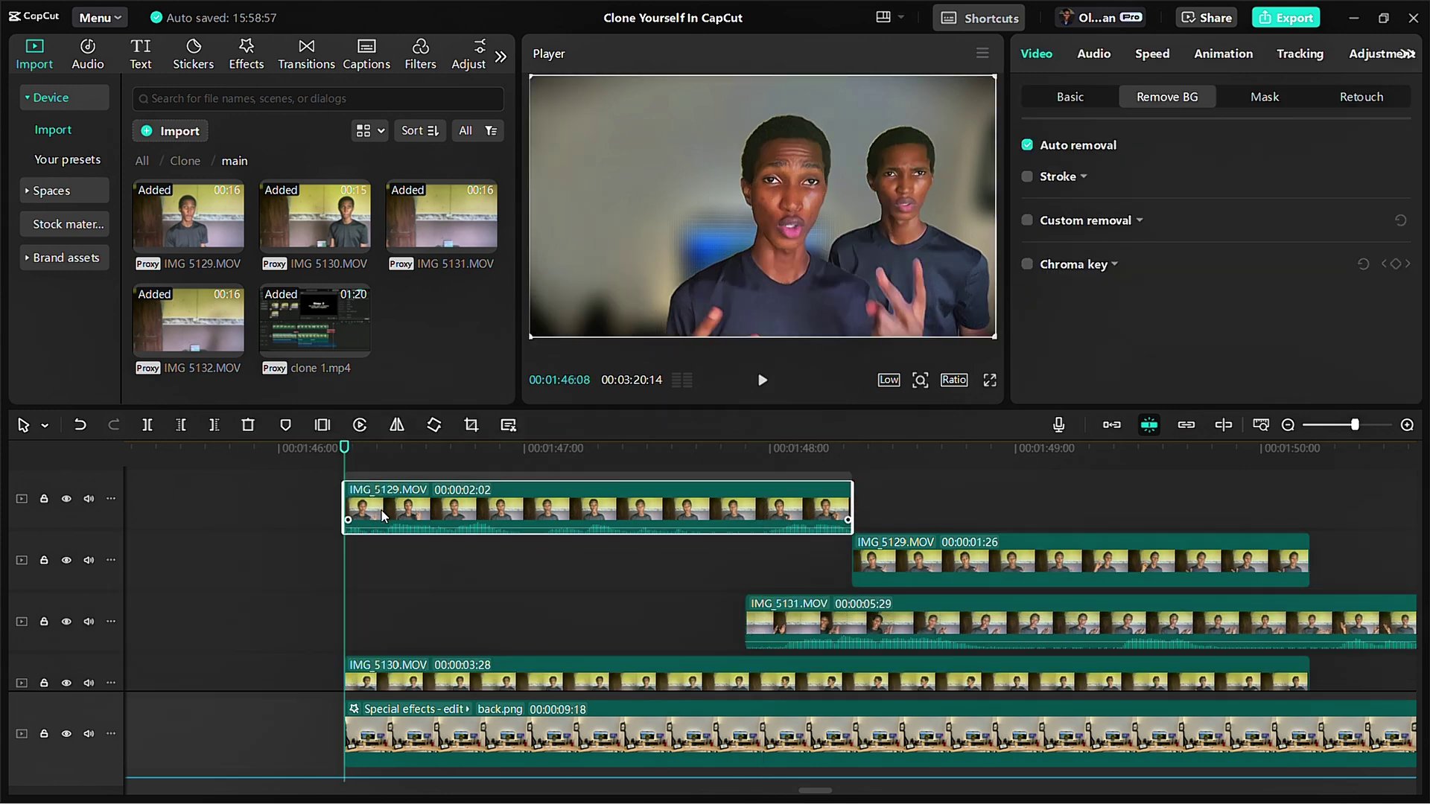
{"action": "left_click", "coordinate": [868, 498]}
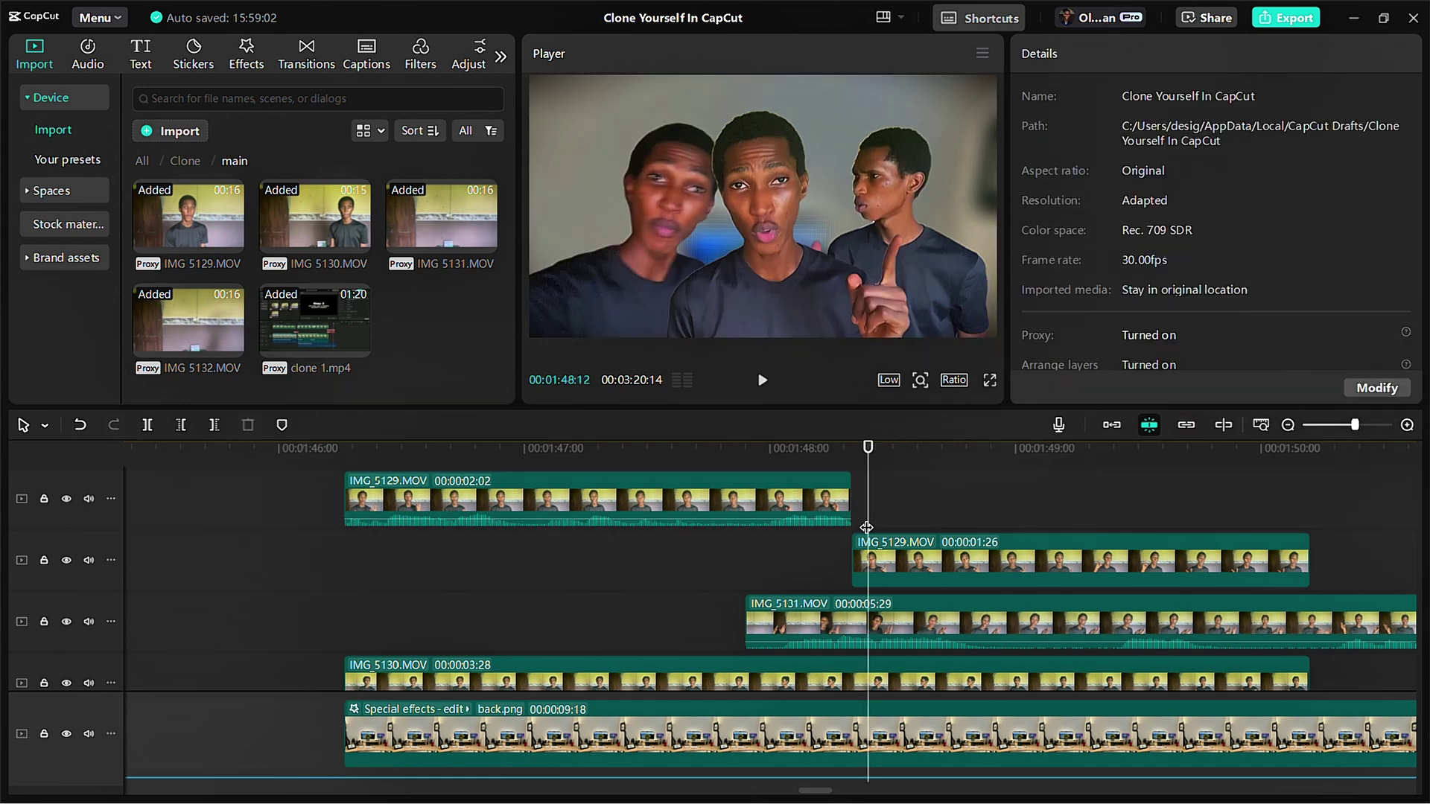
{"action": "left_click_drag", "start_coordinate": [871, 560], "coordinate": [871, 497]}
{"action": "left_click", "coordinate": [744, 551]}
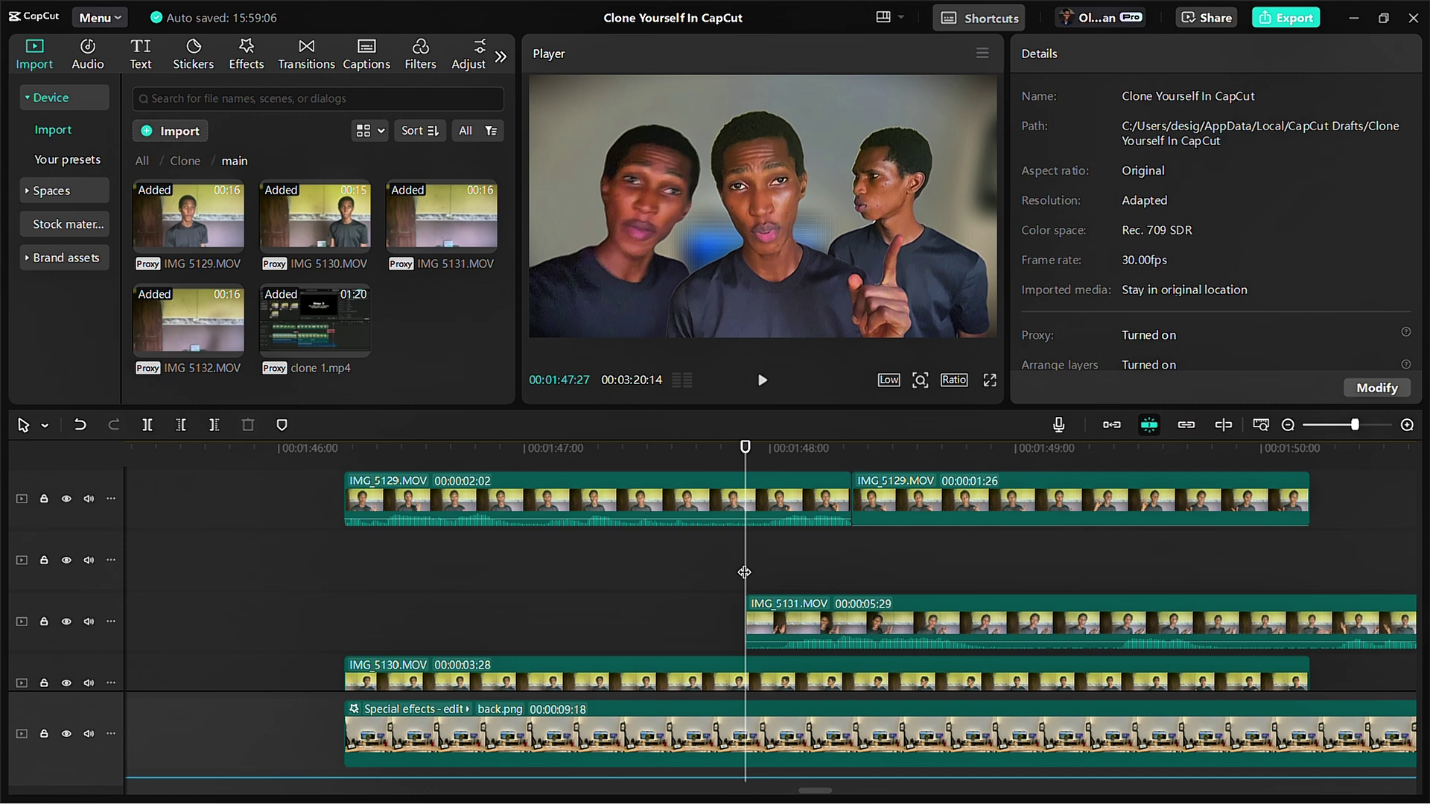
{"action": "left_click_drag", "start_coordinate": [772, 607], "coordinate": [775, 566]}
{"action": "left_click_drag", "start_coordinate": [745, 447], "coordinate": [786, 467]}
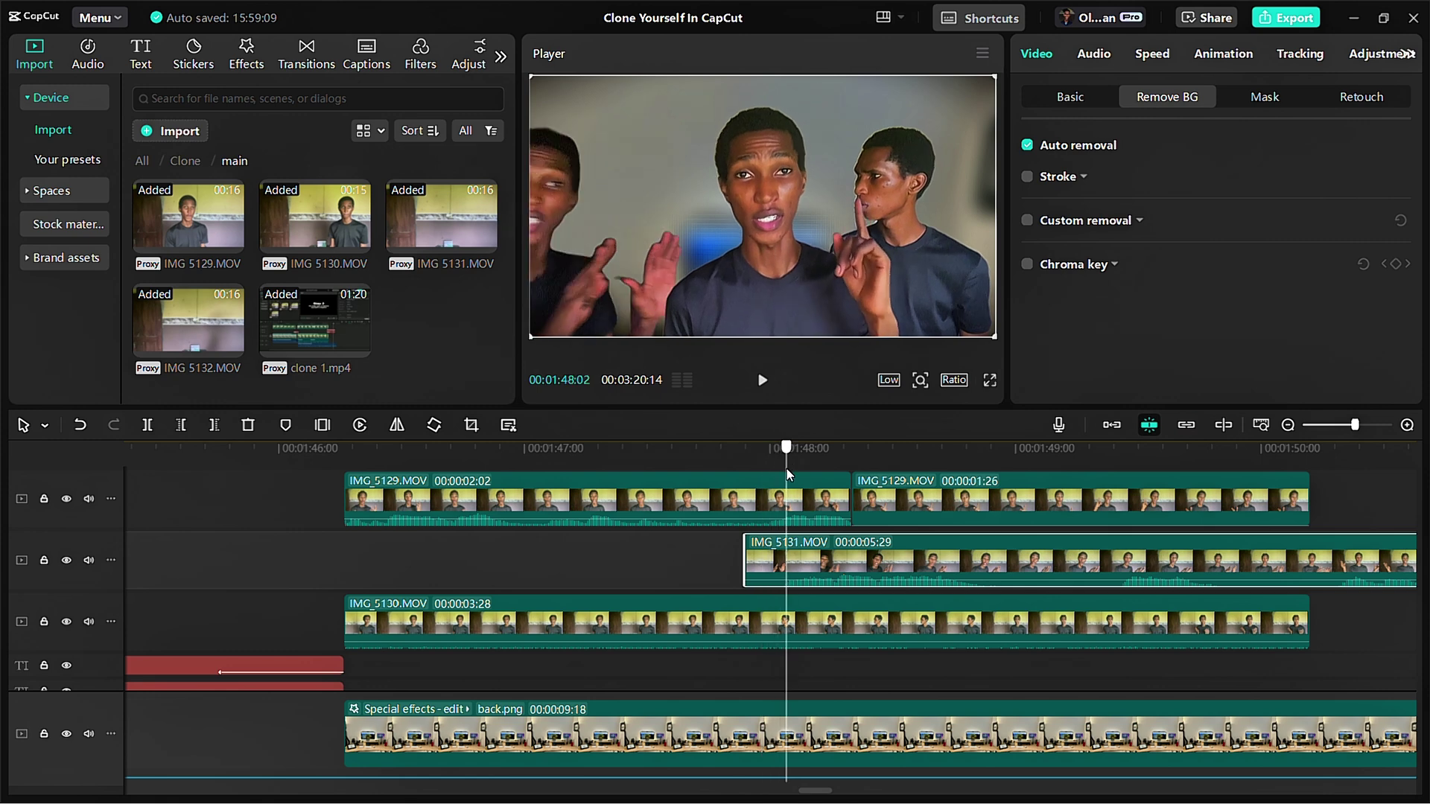
{"action": "key", "text": "space"}
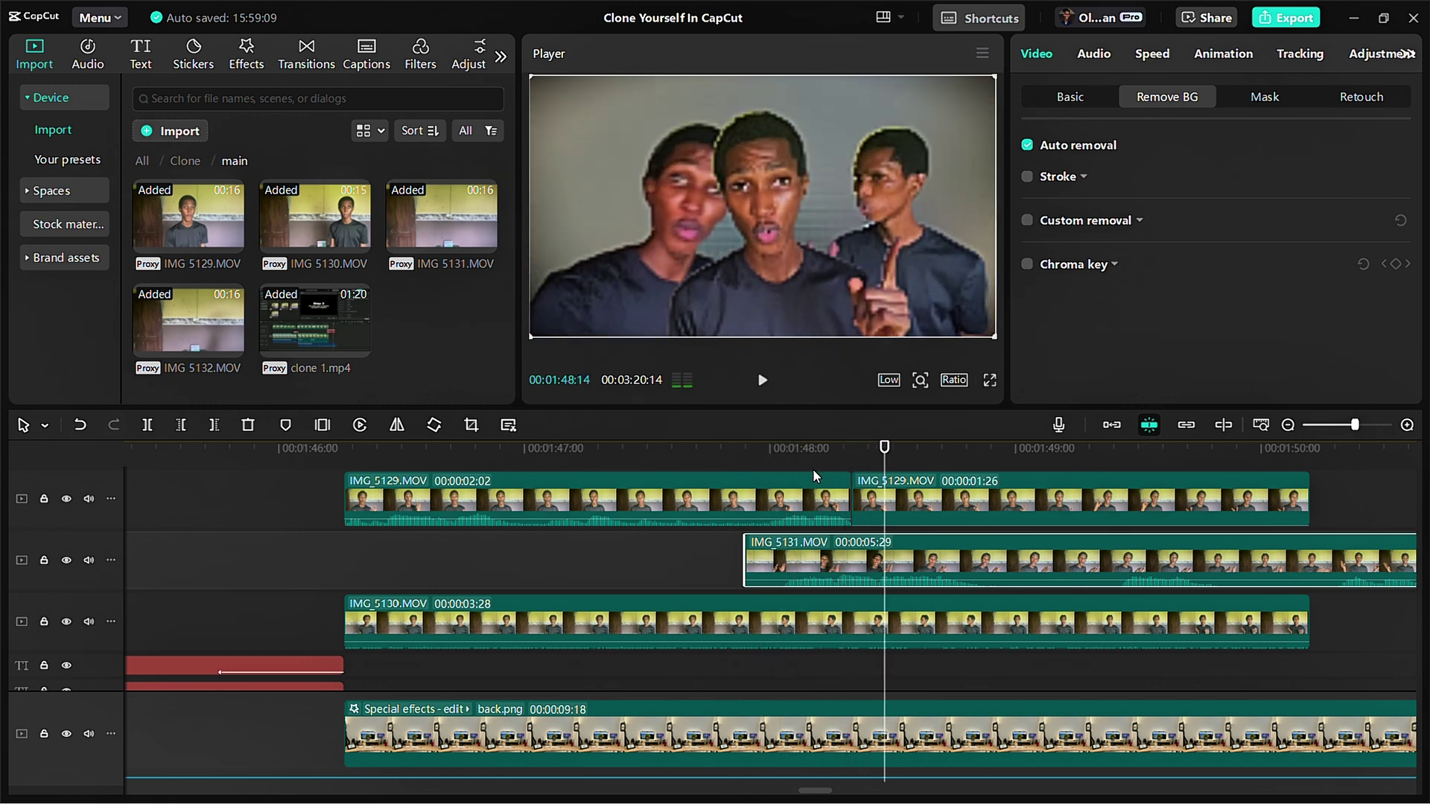
{"action": "left_click_drag", "start_coordinate": [751, 455], "coordinate": [802, 485]}
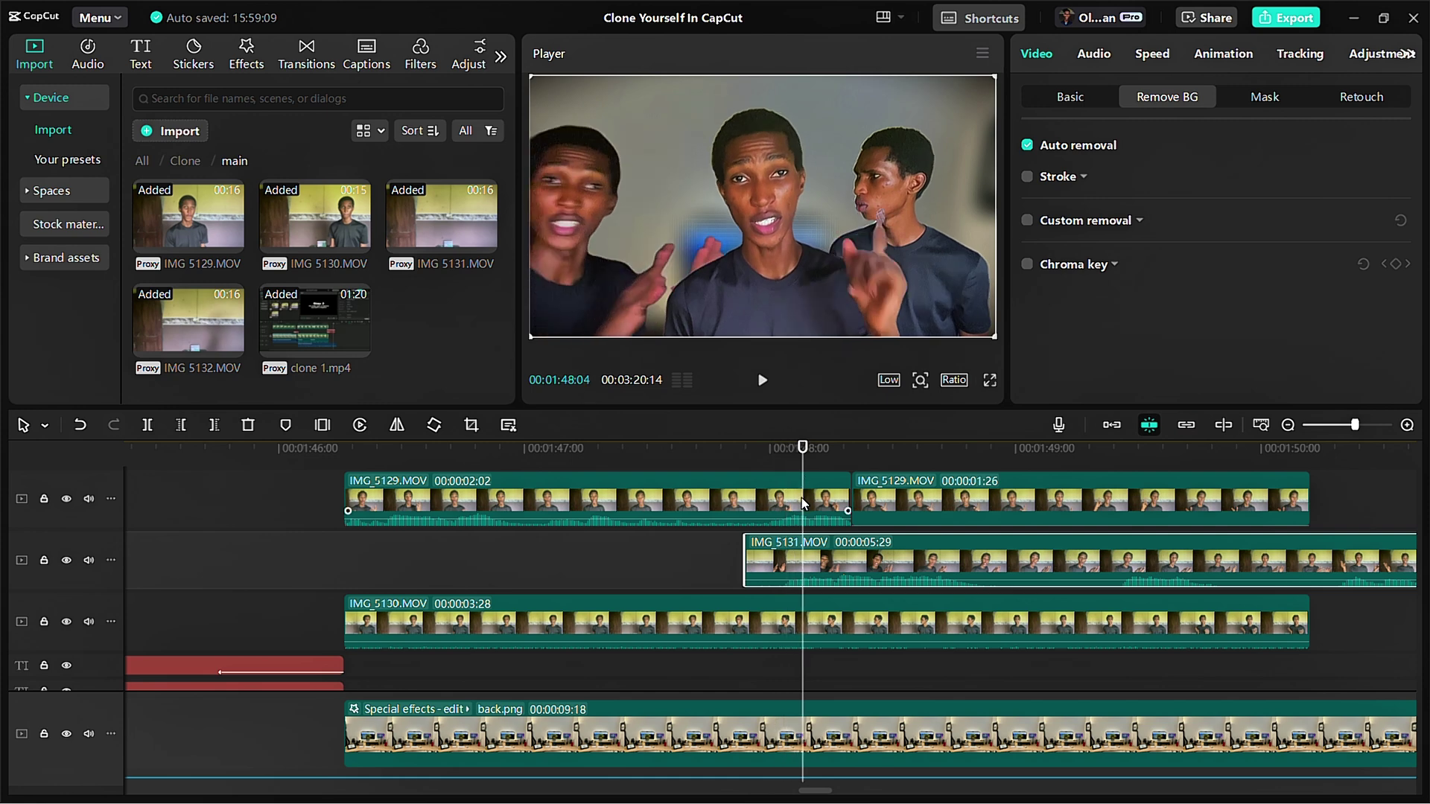
Step: Undo the IMG_5129 split and set the playhead at about 01:48:04
{"action": "key", "text": "ctrl+z"}
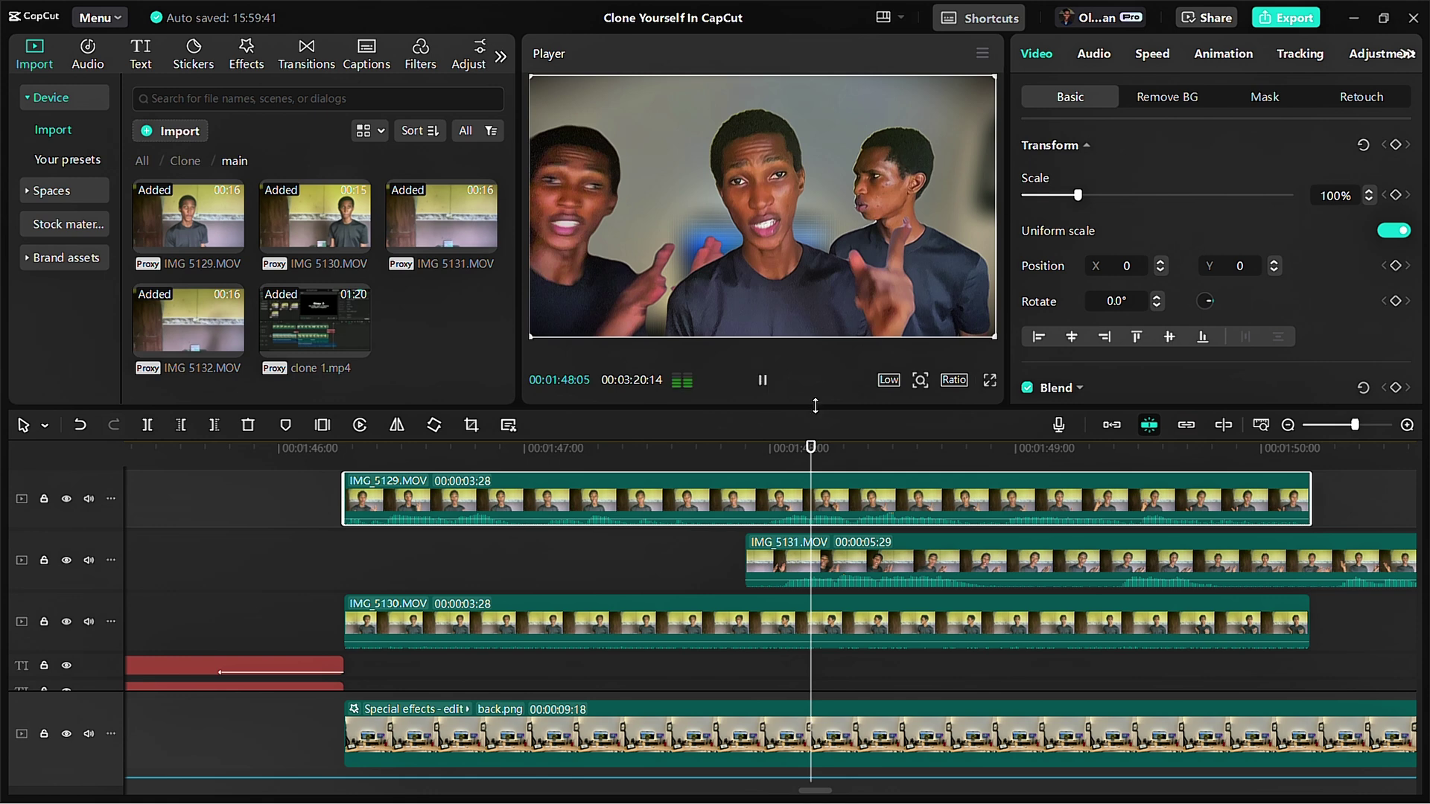
{"action": "left_click", "coordinate": [737, 449]}
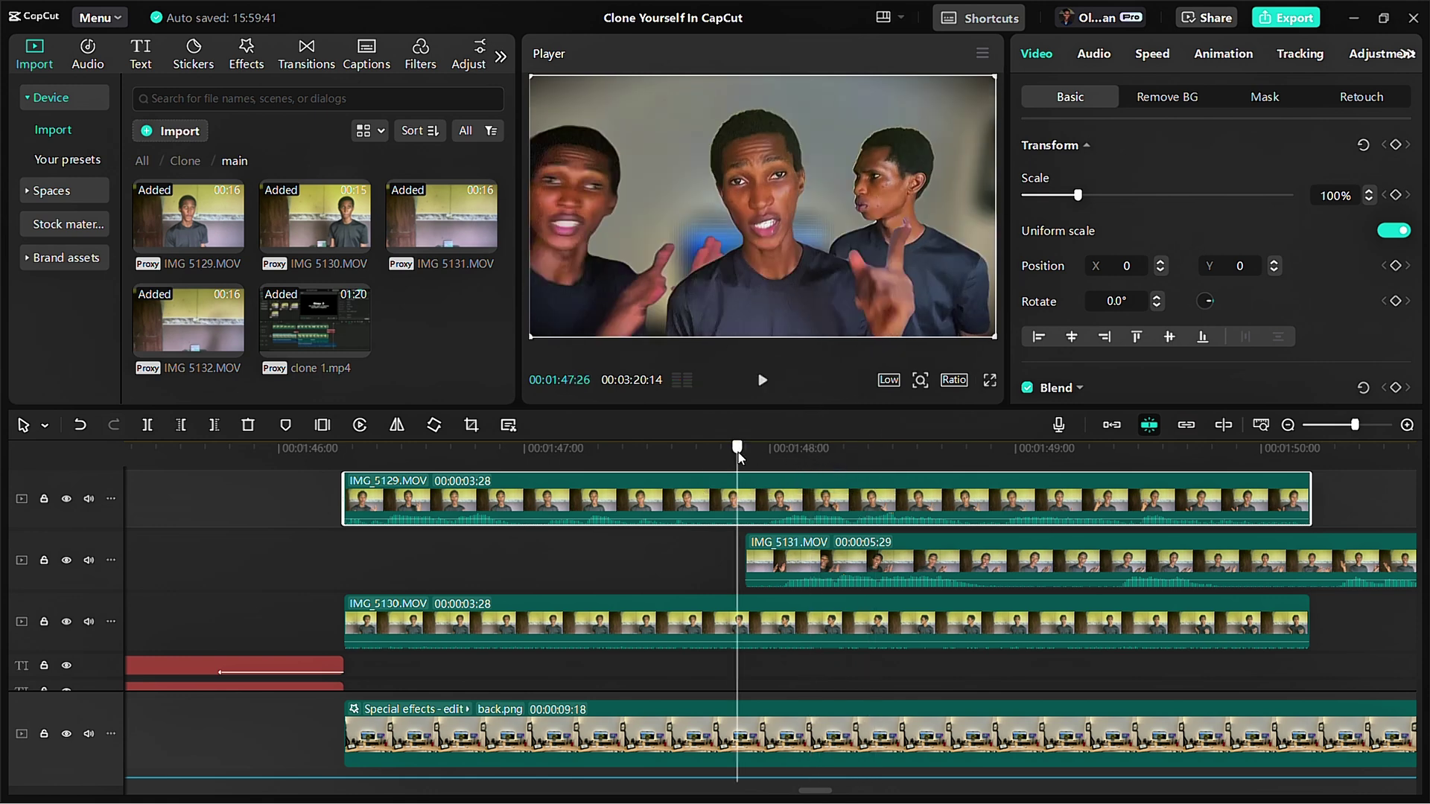
{"action": "key", "text": "space"}
{"action": "key", "text": "space"}
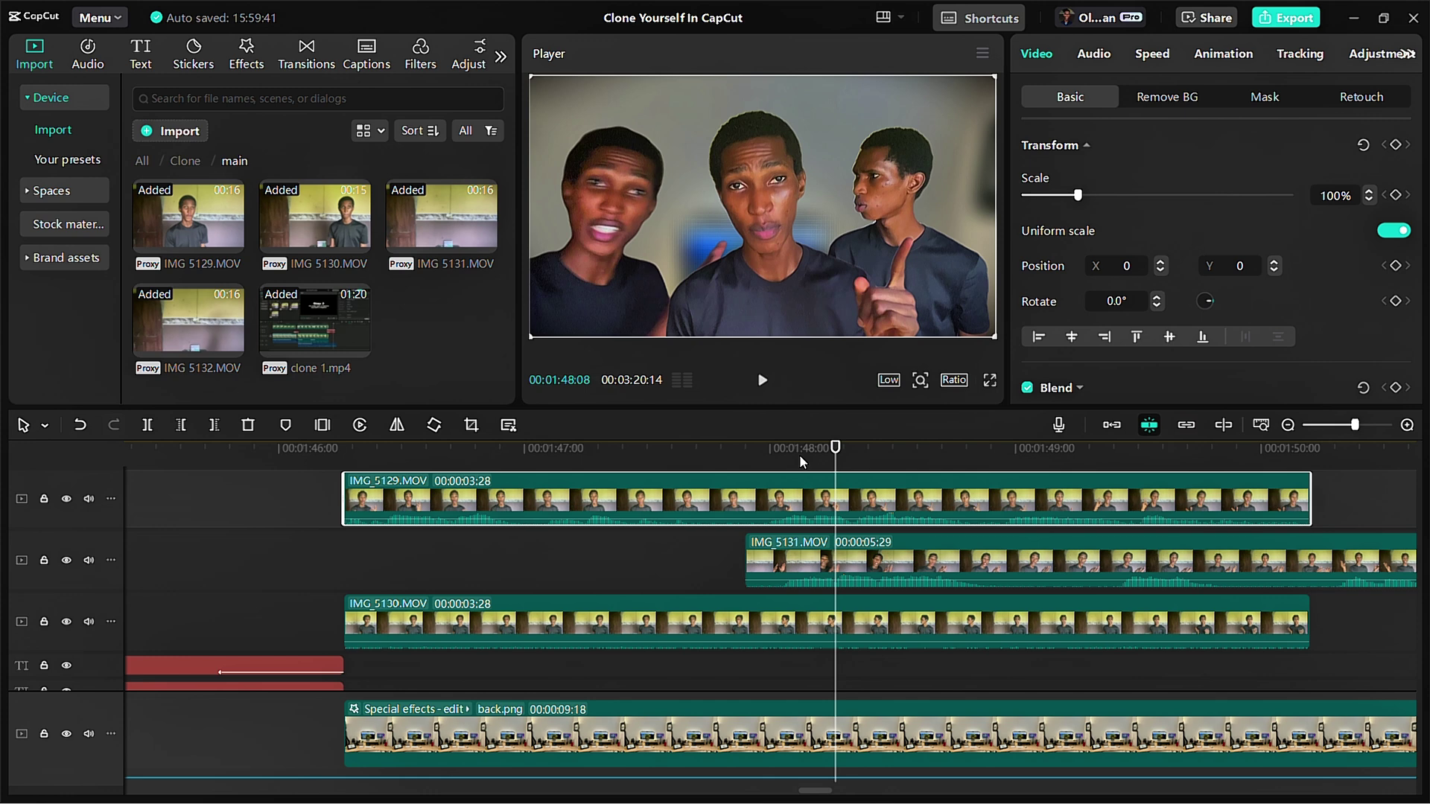
{"action": "left_click", "coordinate": [800, 453]}
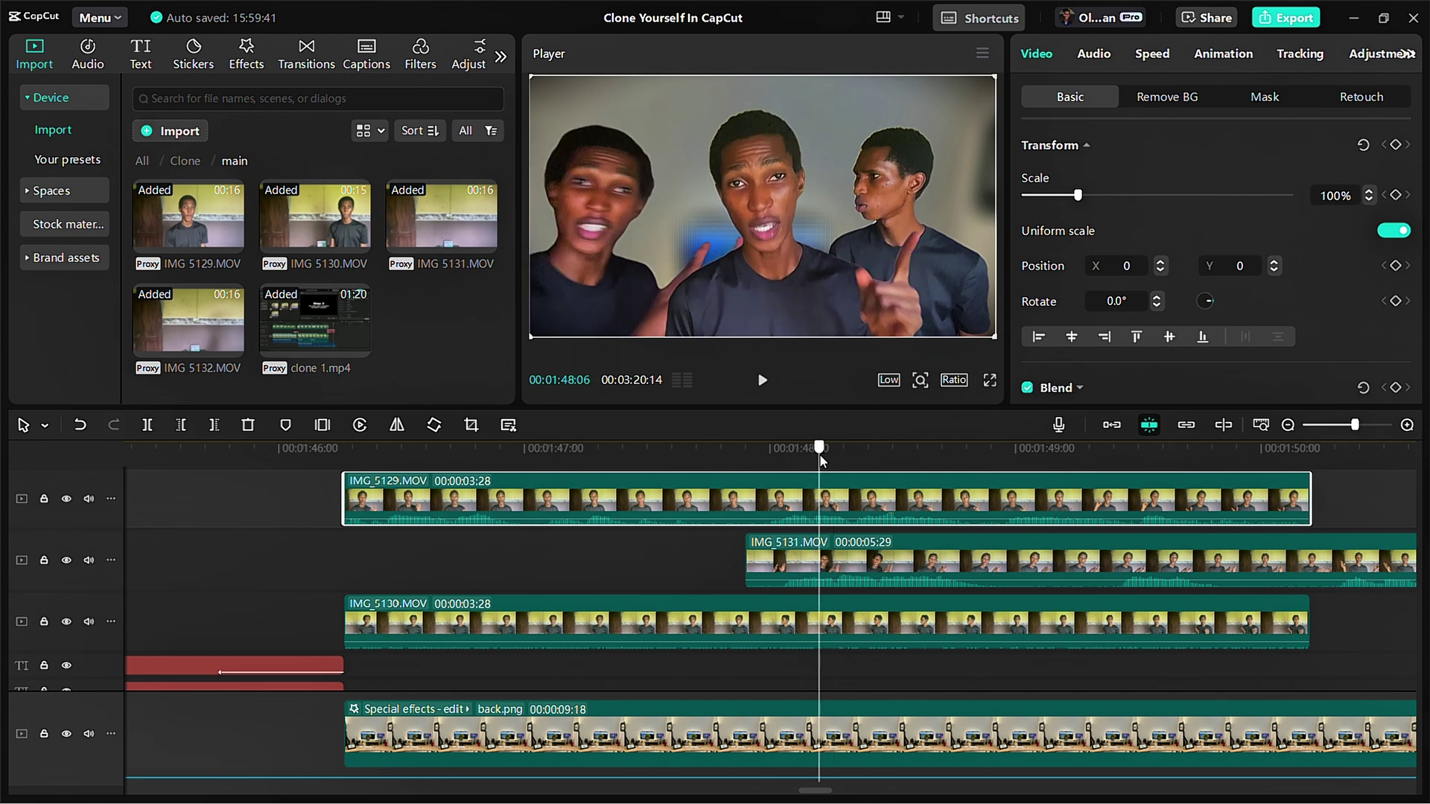
{"action": "left_click", "coordinate": [812, 456]}
{"action": "key", "text": "Right"}
{"action": "key", "text": "Left"}
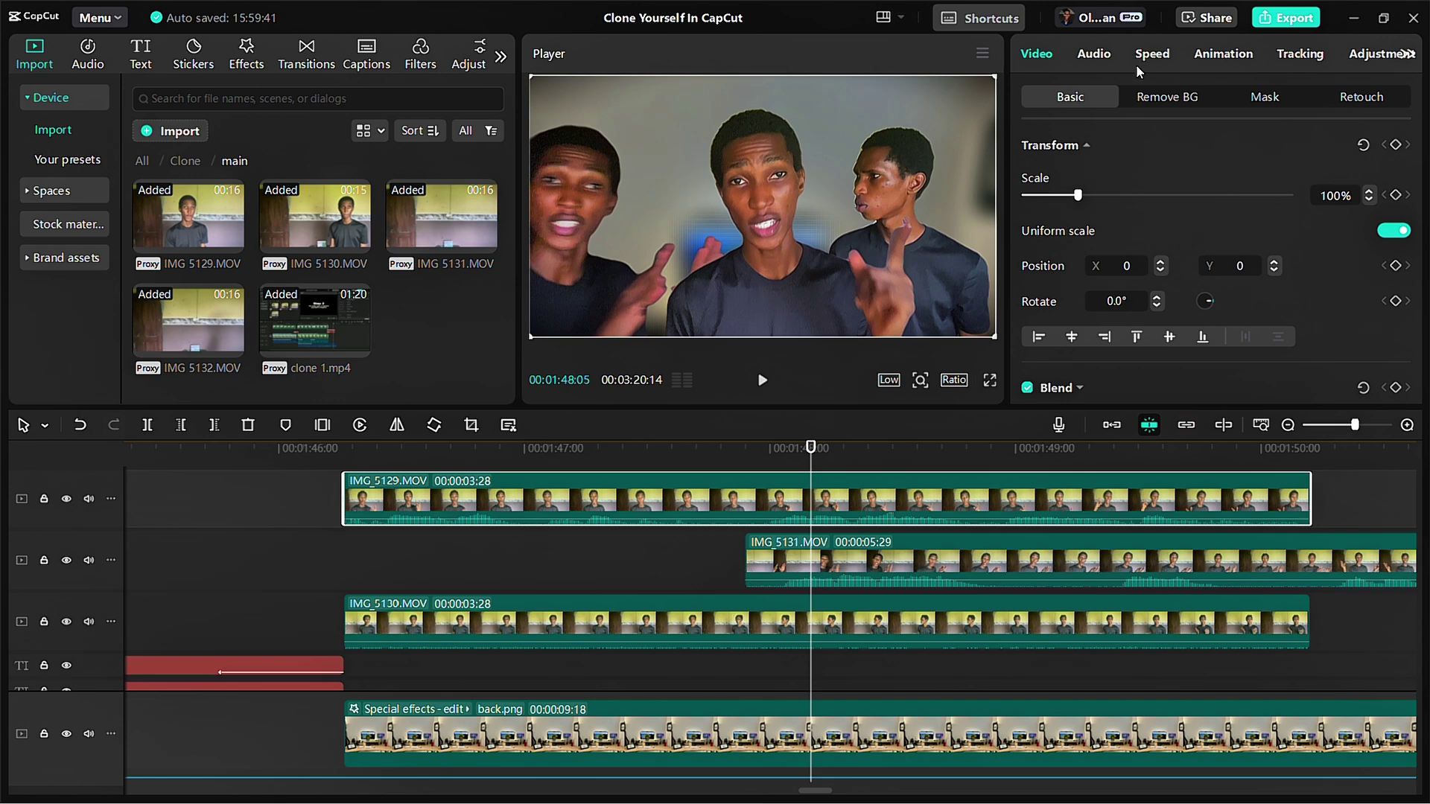
Step: Add a position keyframe and drag the clone right to X 2637, then preview the push
{"action": "left_click", "coordinate": [1396, 145]}
{"action": "left_click_drag", "start_coordinate": [836, 274], "coordinate": [913, 271]}
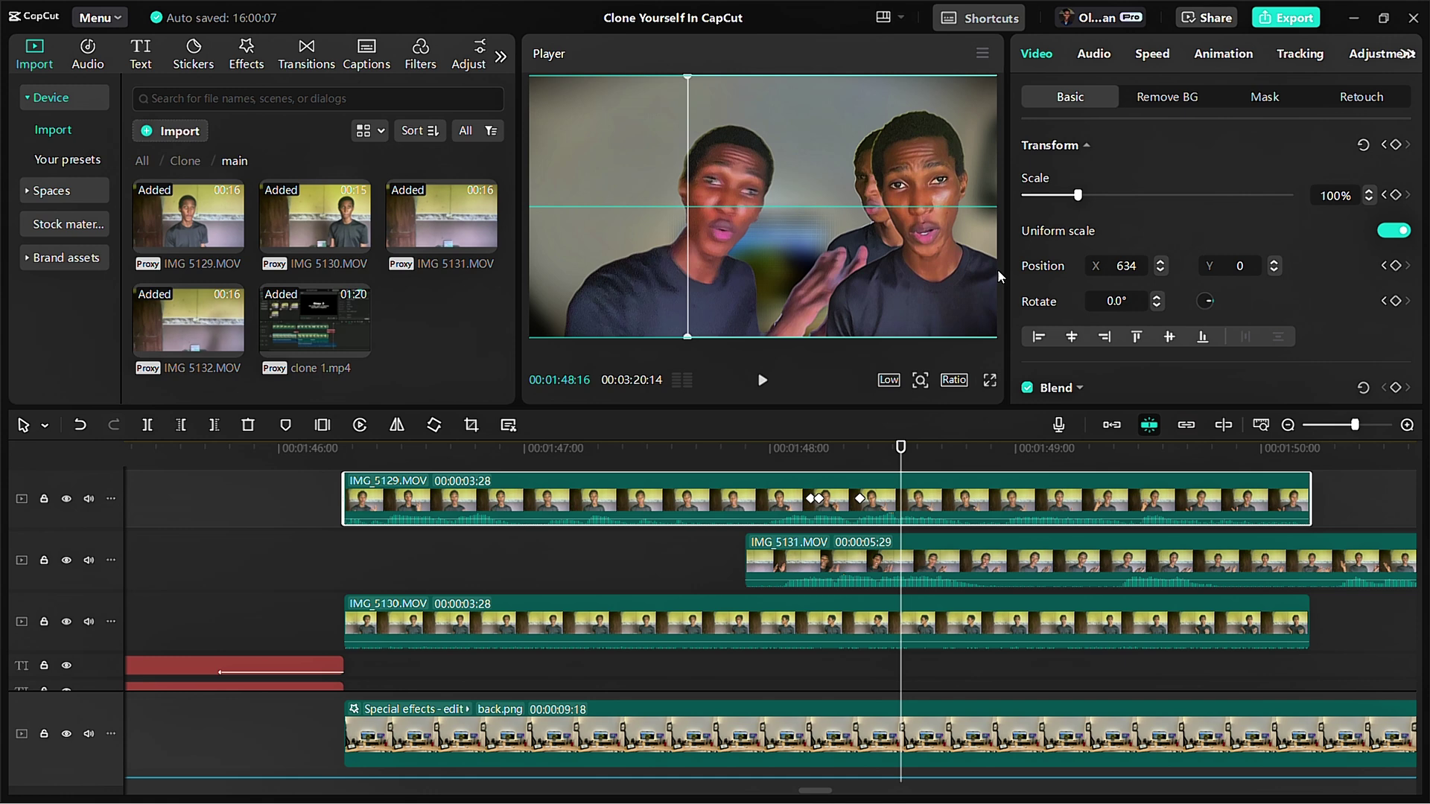
{"action": "key", "text": "space"}
{"action": "left_click", "coordinate": [709, 447]}
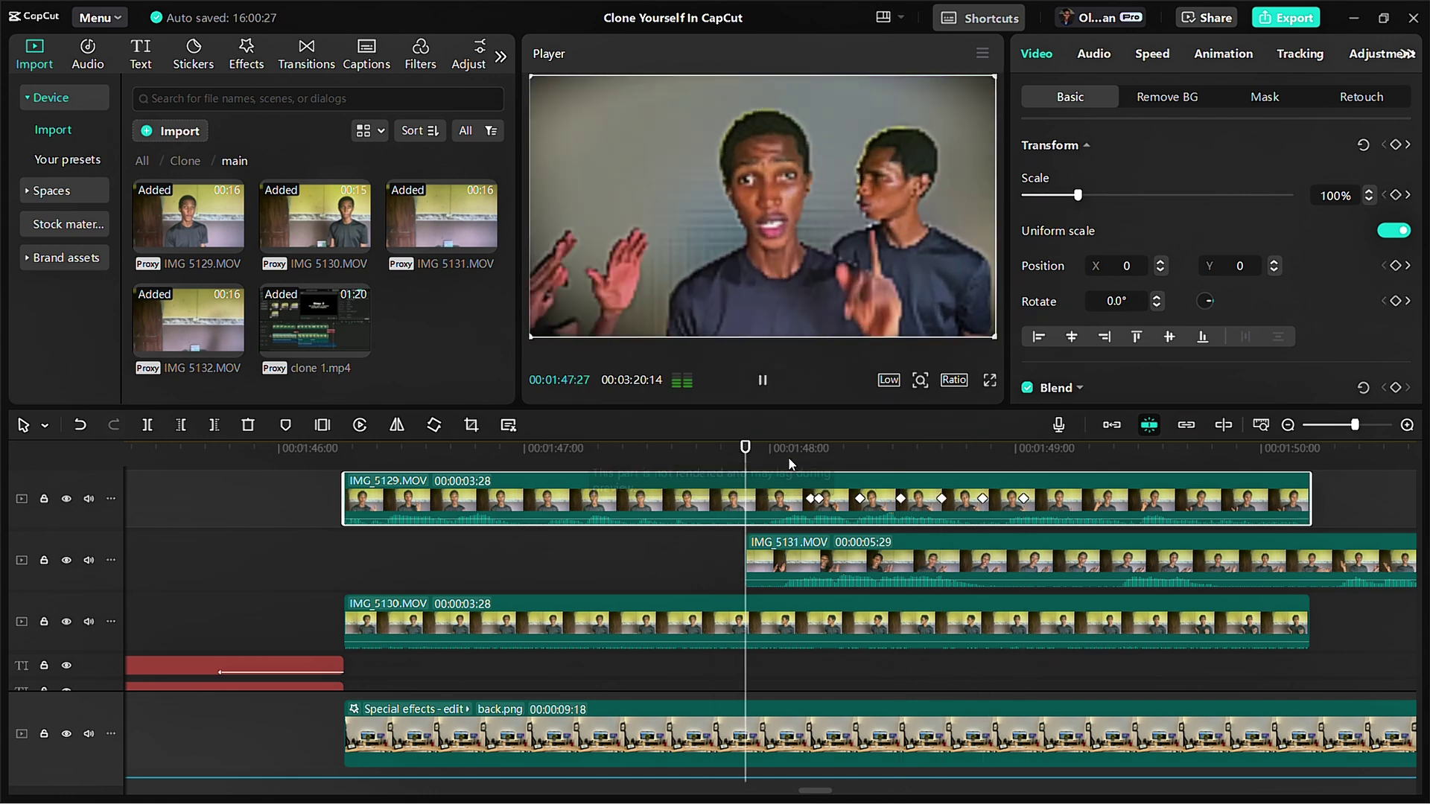
{"action": "key", "text": "space"}
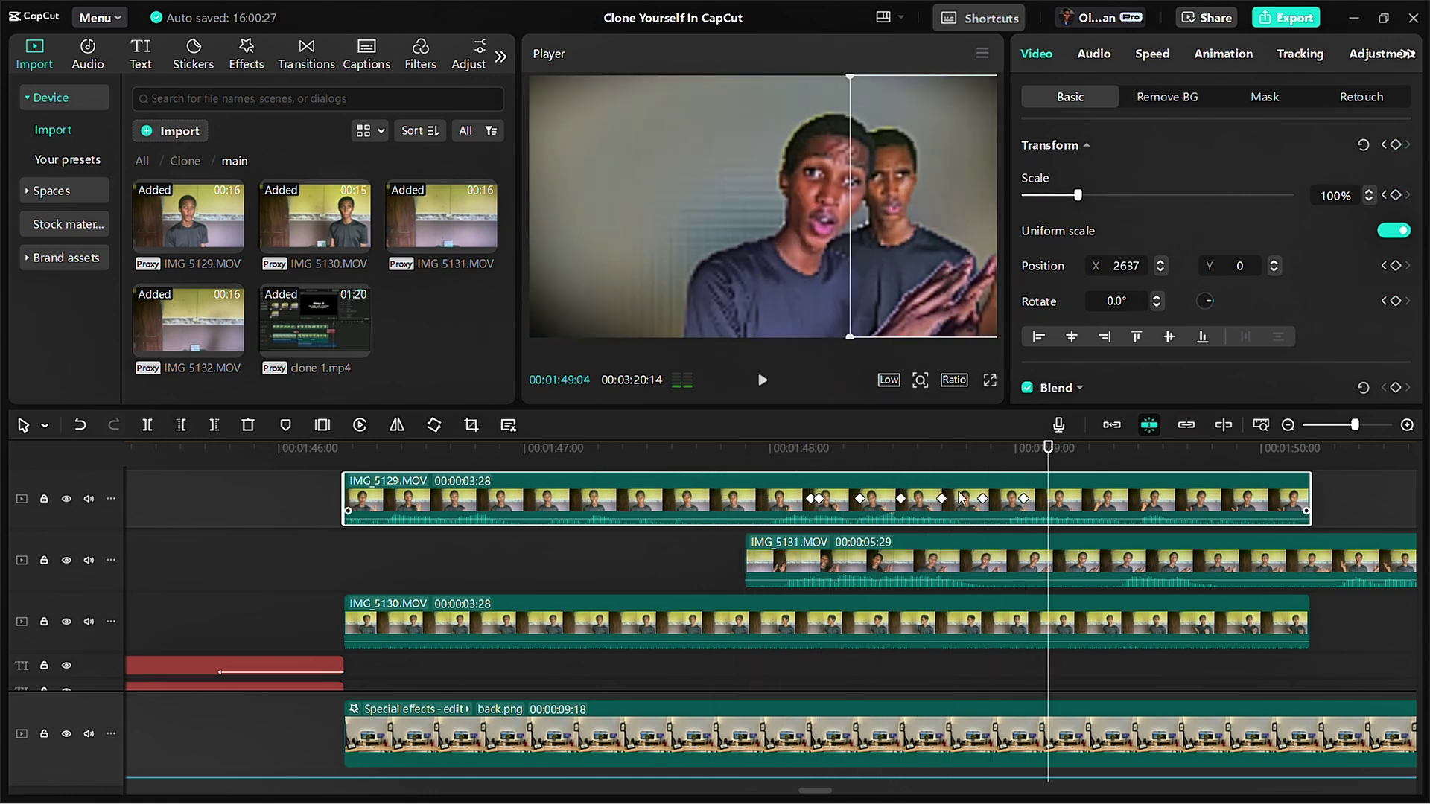
{"action": "scroll", "coordinate": [960, 508], "scroll_direction": "down", "scroll_amount": 3, "text": "ctrl"}
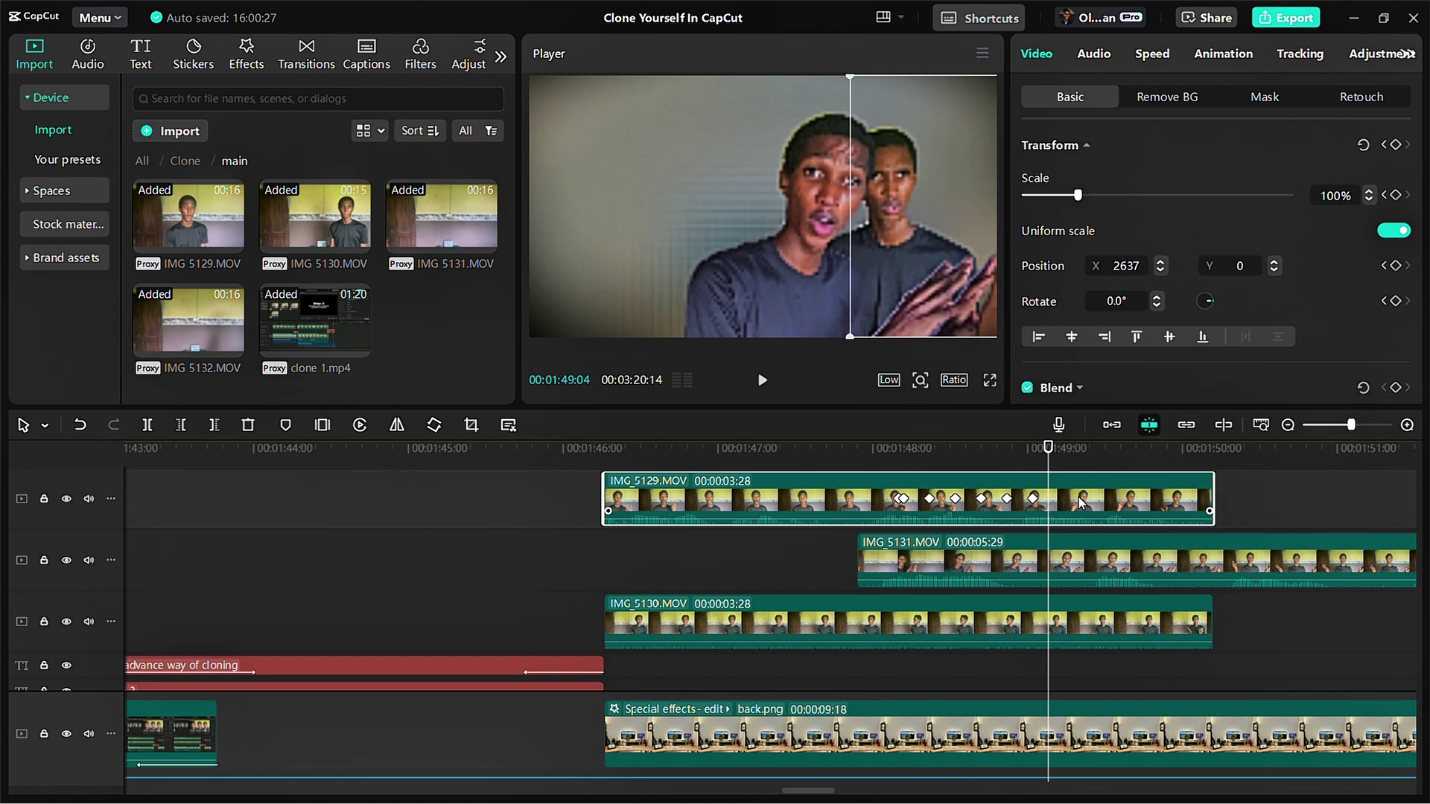
Step: Delete IMG_5129 after the clone leaves the frame and step the playhead to near 1:48:03
{"action": "key", "text": "w"}
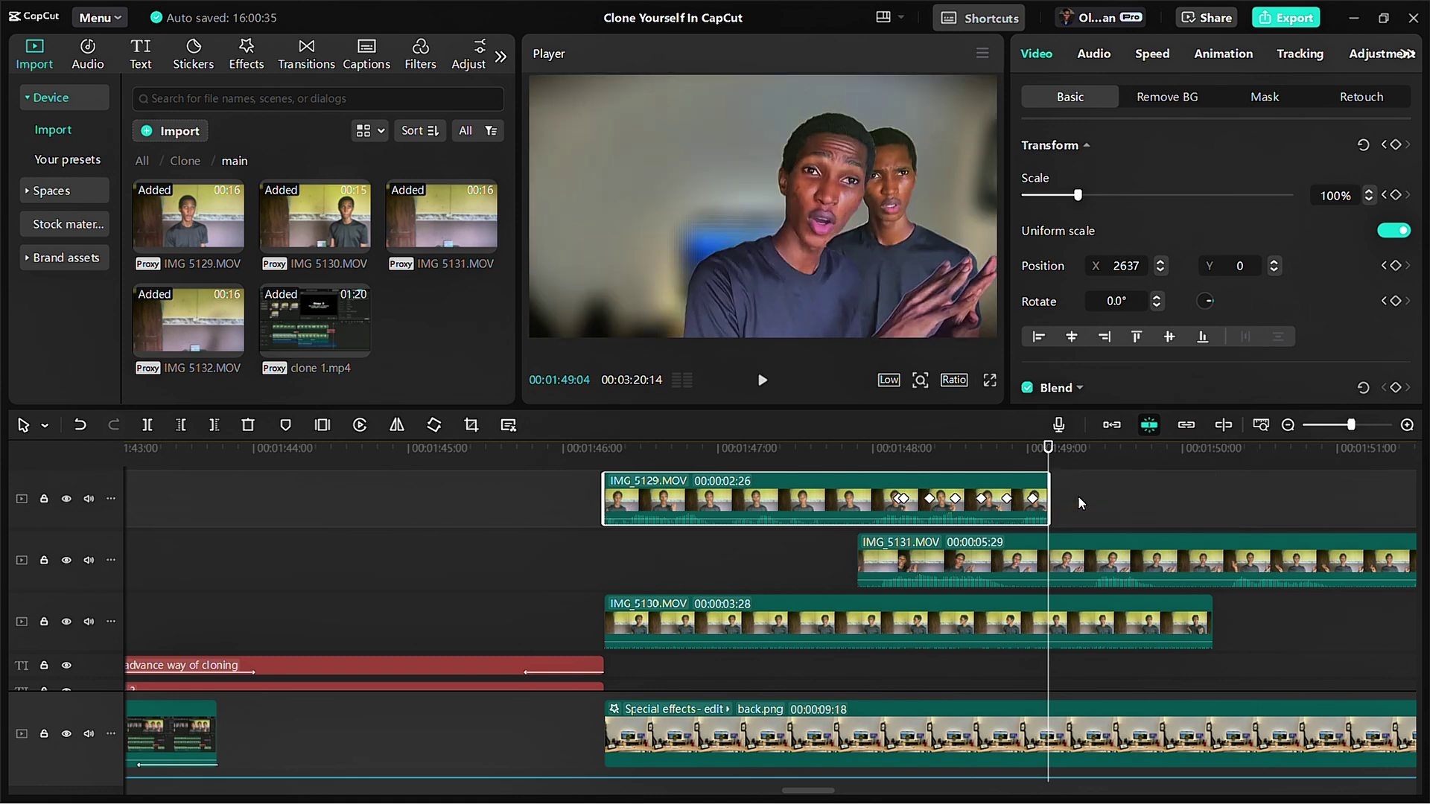
{"action": "left_click", "coordinate": [887, 450]}
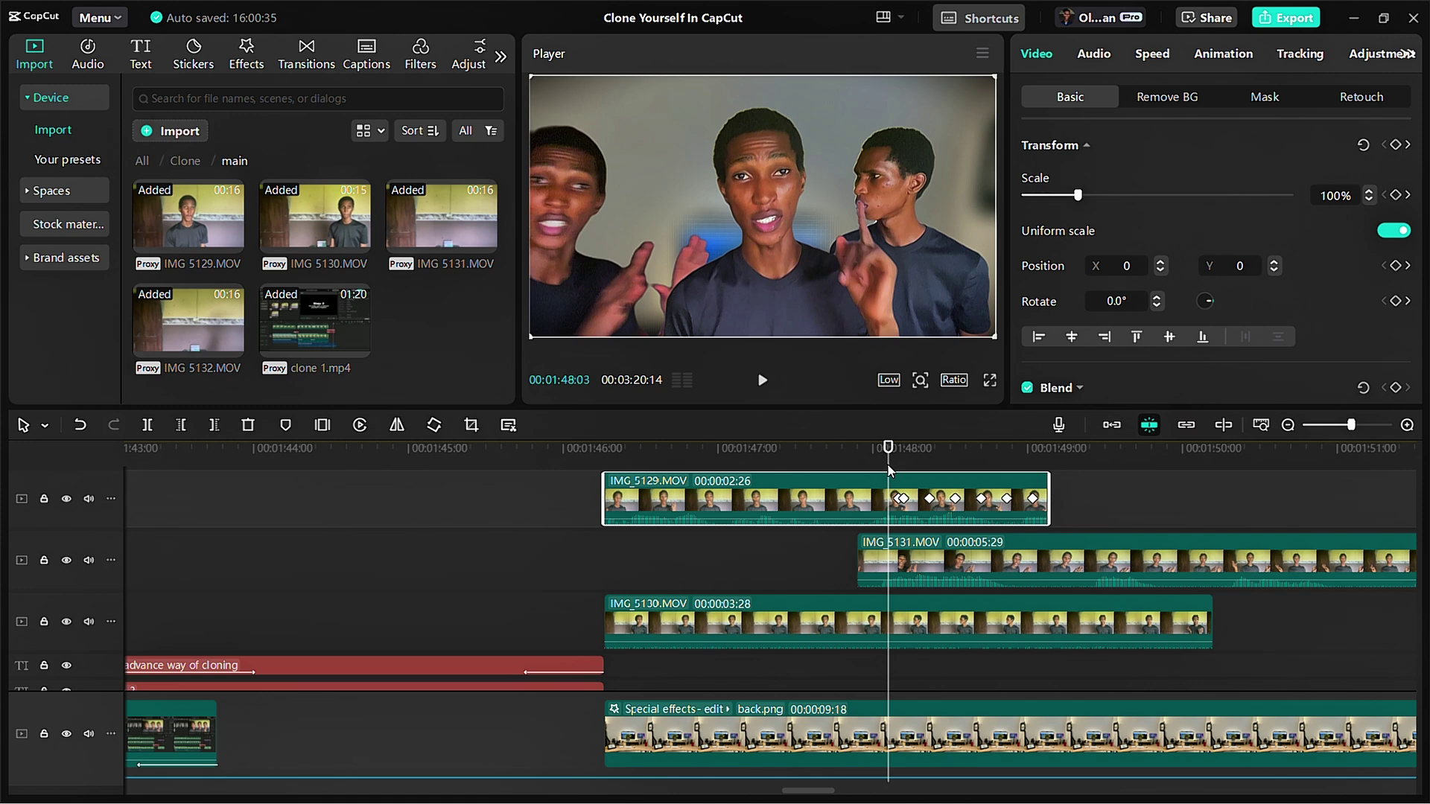
{"action": "scroll", "coordinate": [860, 571], "scroll_direction": "up", "scroll_amount": 2, "text": "ctrl"}
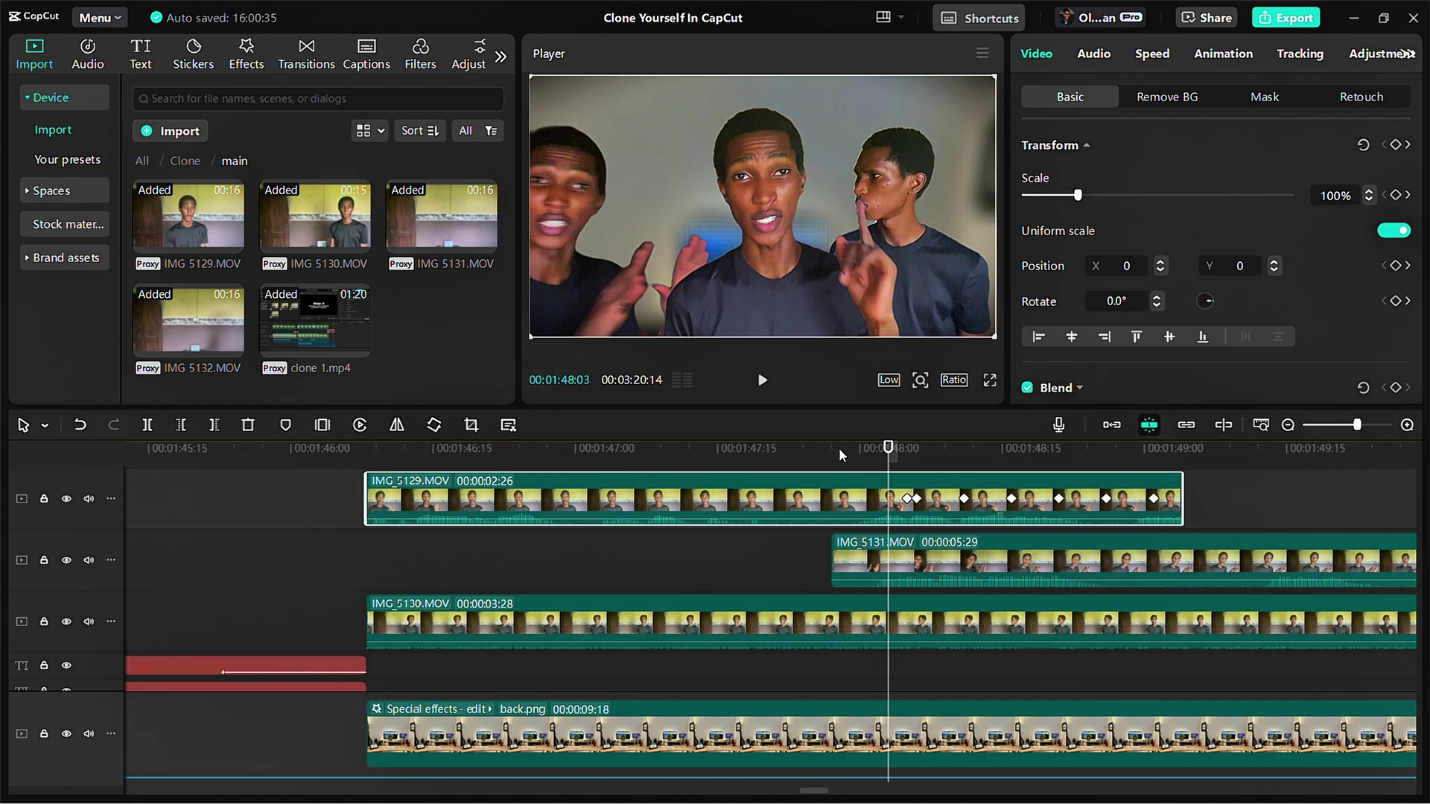
{"action": "key", "text": "Right"}
{"action": "key", "text": "Left"}
{"action": "key", "text": "Left"}
{"action": "key", "text": "Left"}
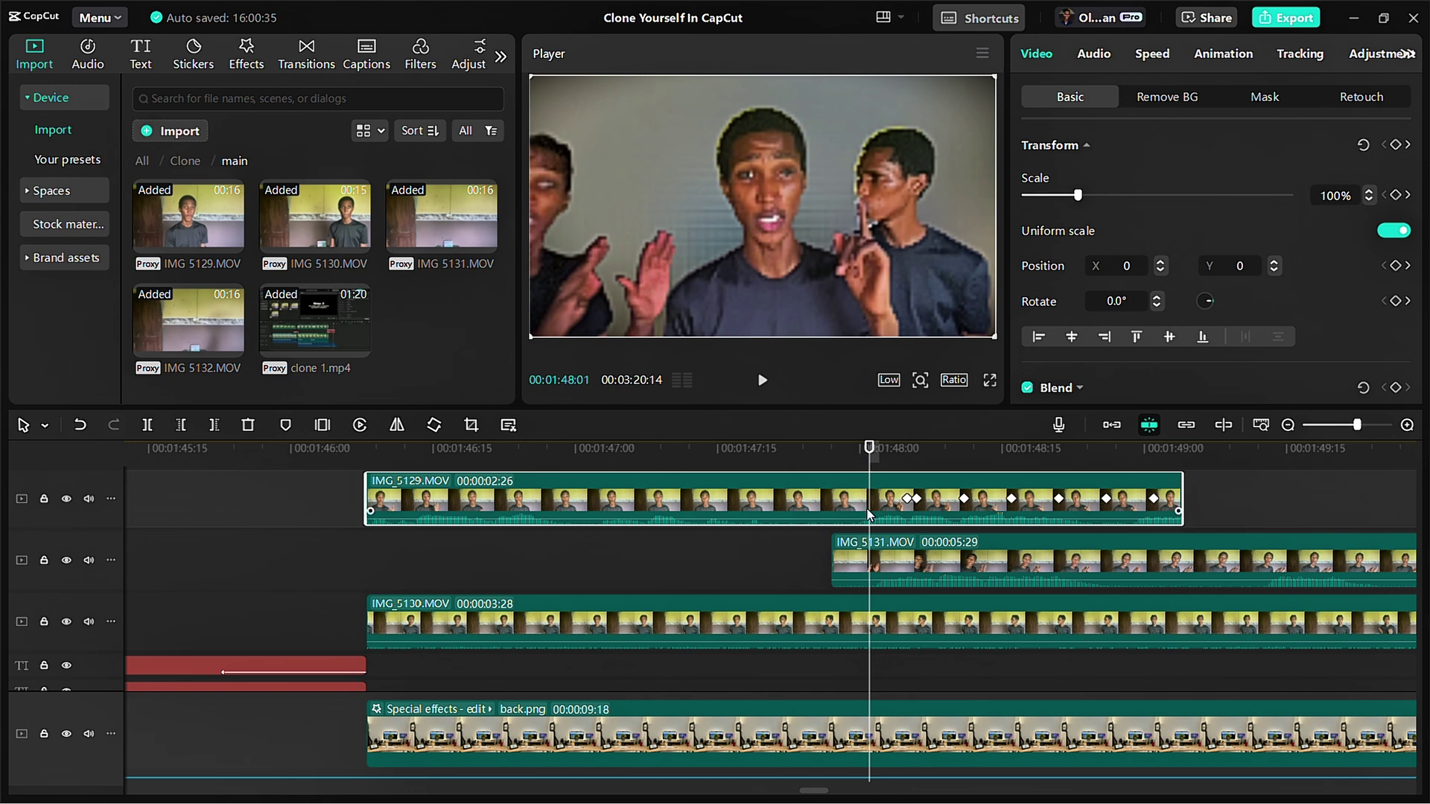
Step: Split IMG_5129 at the playhead with Ctrl+B and play back the edit
{"action": "key", "text": "ctrl+b"}
{"action": "left_click", "coordinate": [1092, 53]}
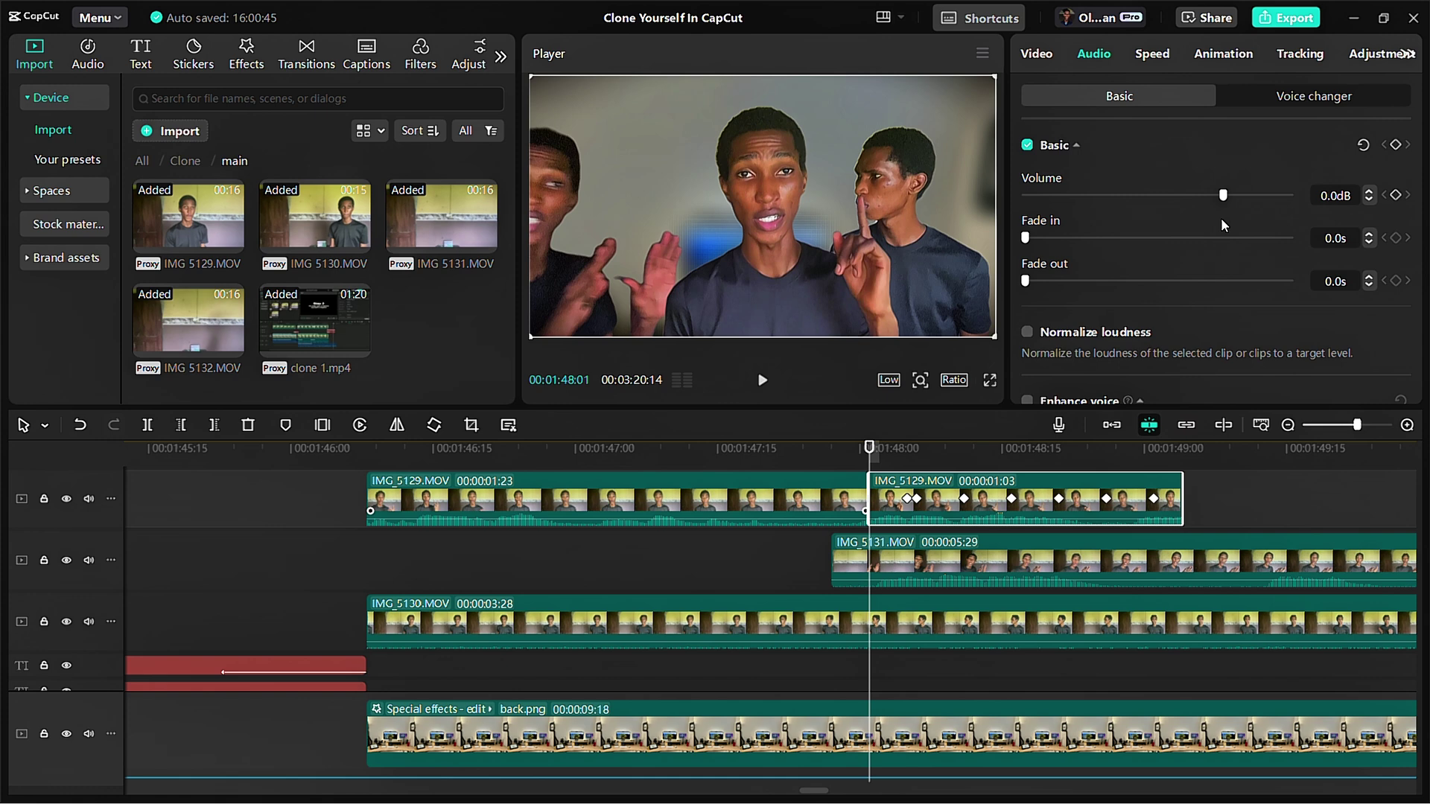
{"action": "left_click", "coordinate": [788, 560]}
{"action": "key", "text": "space"}
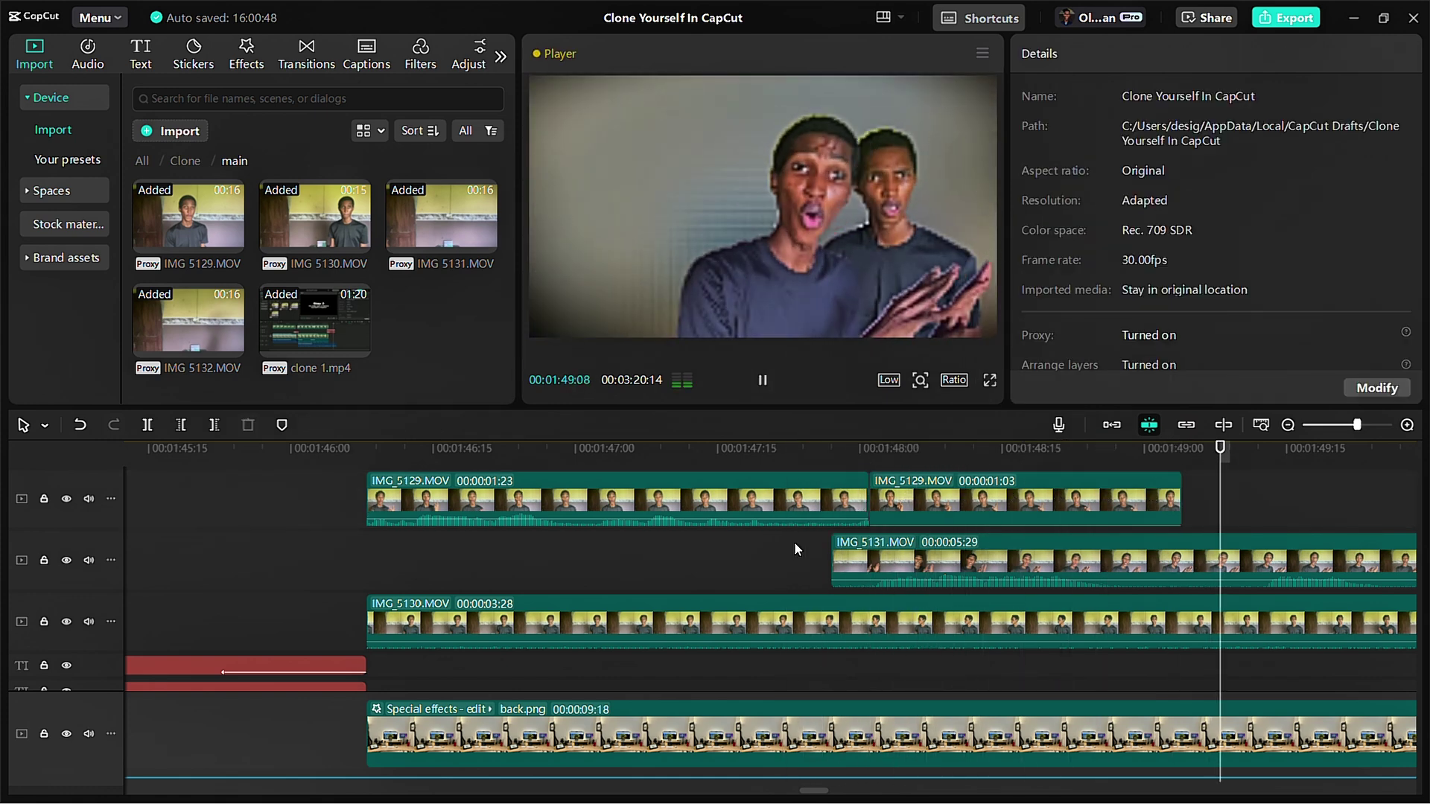
{"action": "key", "text": "space"}
Step: Extend IMG_5130's right edge to a 4:12 duration
{"action": "scroll", "coordinate": [1025, 582], "scroll_direction": "down", "scroll_amount": 5}
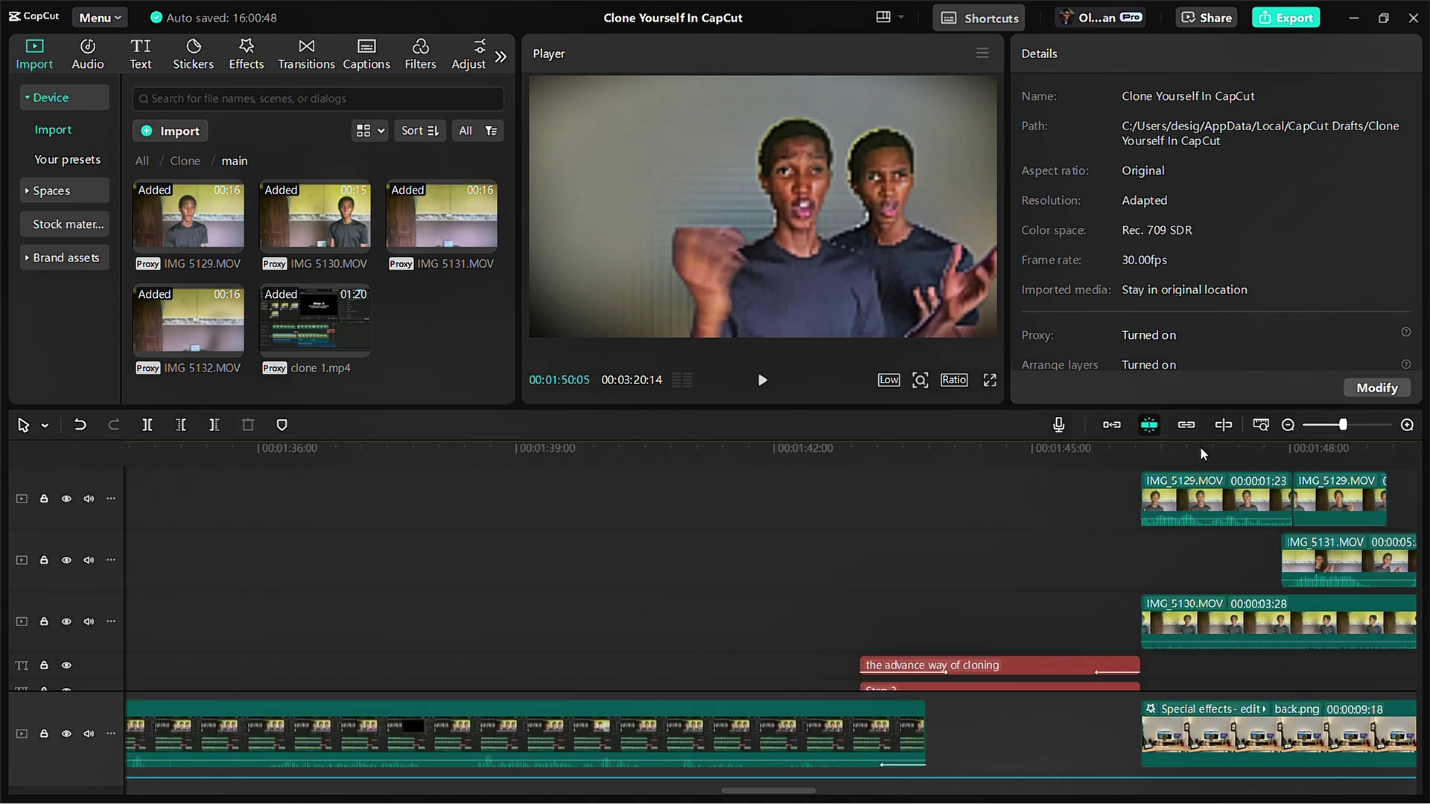
{"action": "scroll", "coordinate": [744, 544], "scroll_direction": "up", "scroll_amount": 5}
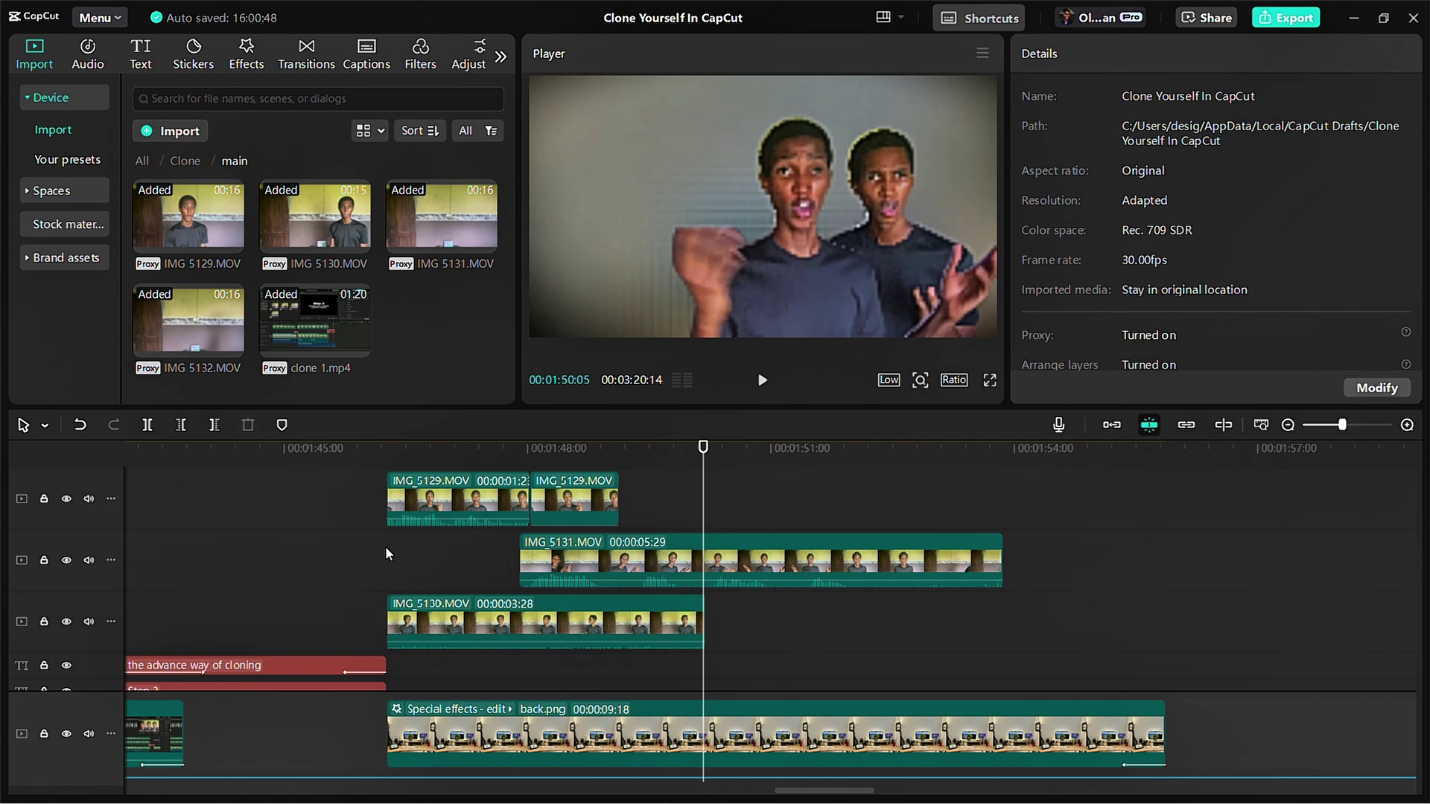
{"action": "left_click", "coordinate": [386, 547]}
{"action": "key", "text": "space"}
{"action": "key", "text": "space"}
{"action": "left_click", "coordinate": [673, 617]}
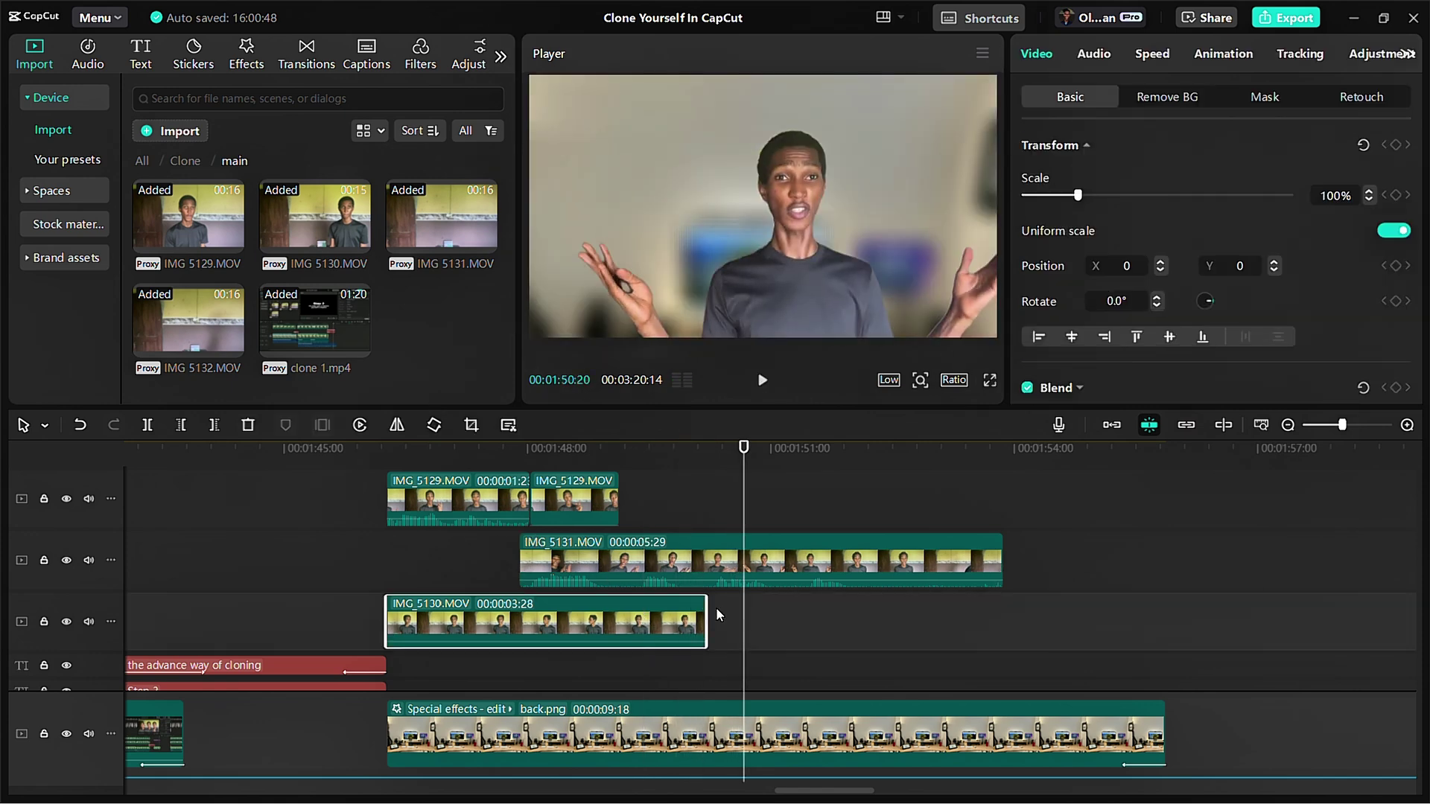
{"action": "left_click_drag", "start_coordinate": [709, 609], "coordinate": [743, 609]}
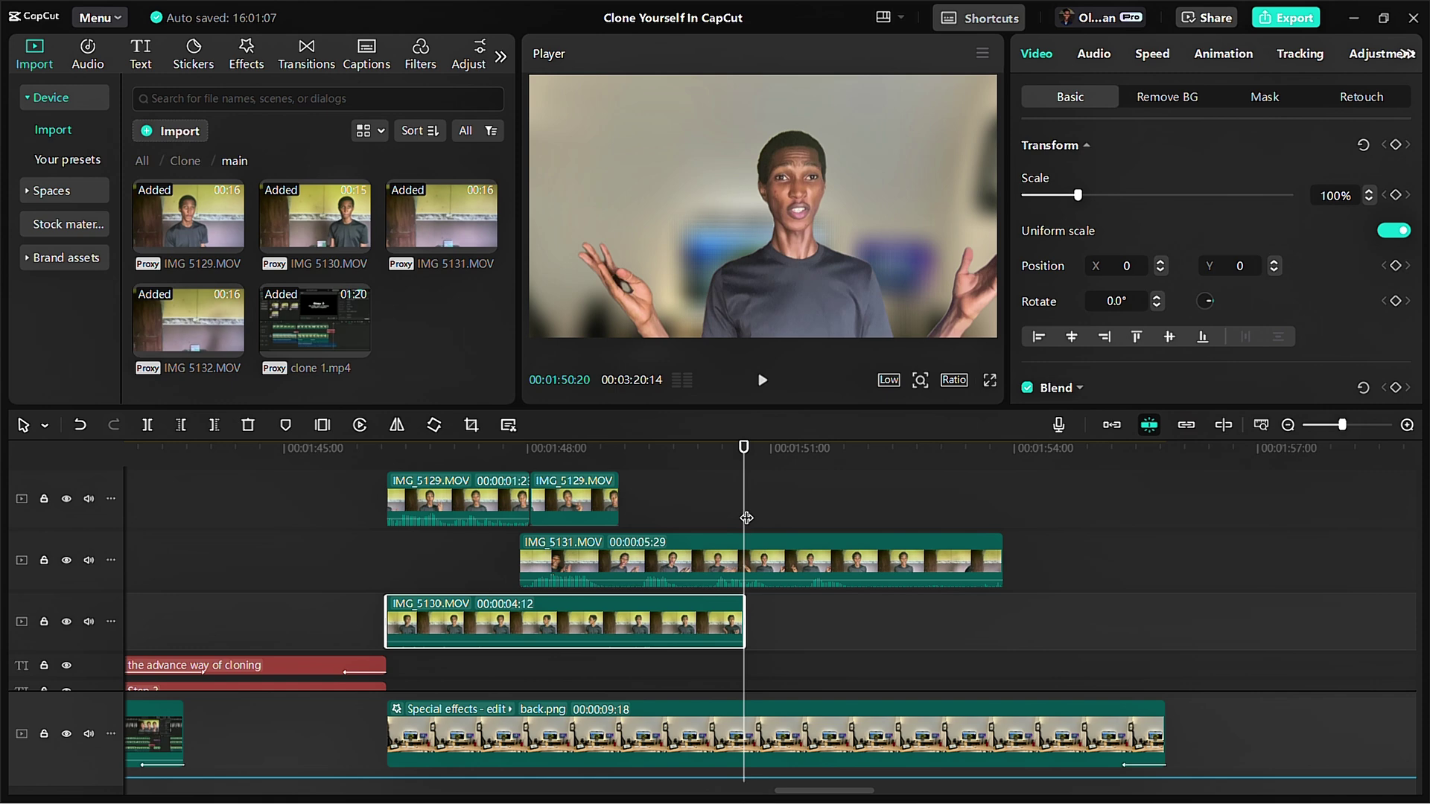
Step: Trim IMG_5131's end at 1:50:20 so it runs 2:23
{"action": "left_click", "coordinate": [756, 522]}
{"action": "key", "text": "Left"}
{"action": "key", "text": "Left"}
{"action": "key", "text": "Left"}
{"action": "key", "text": "Left"}
{"action": "key", "text": "Left"}
{"action": "left_click", "coordinate": [751, 572]}
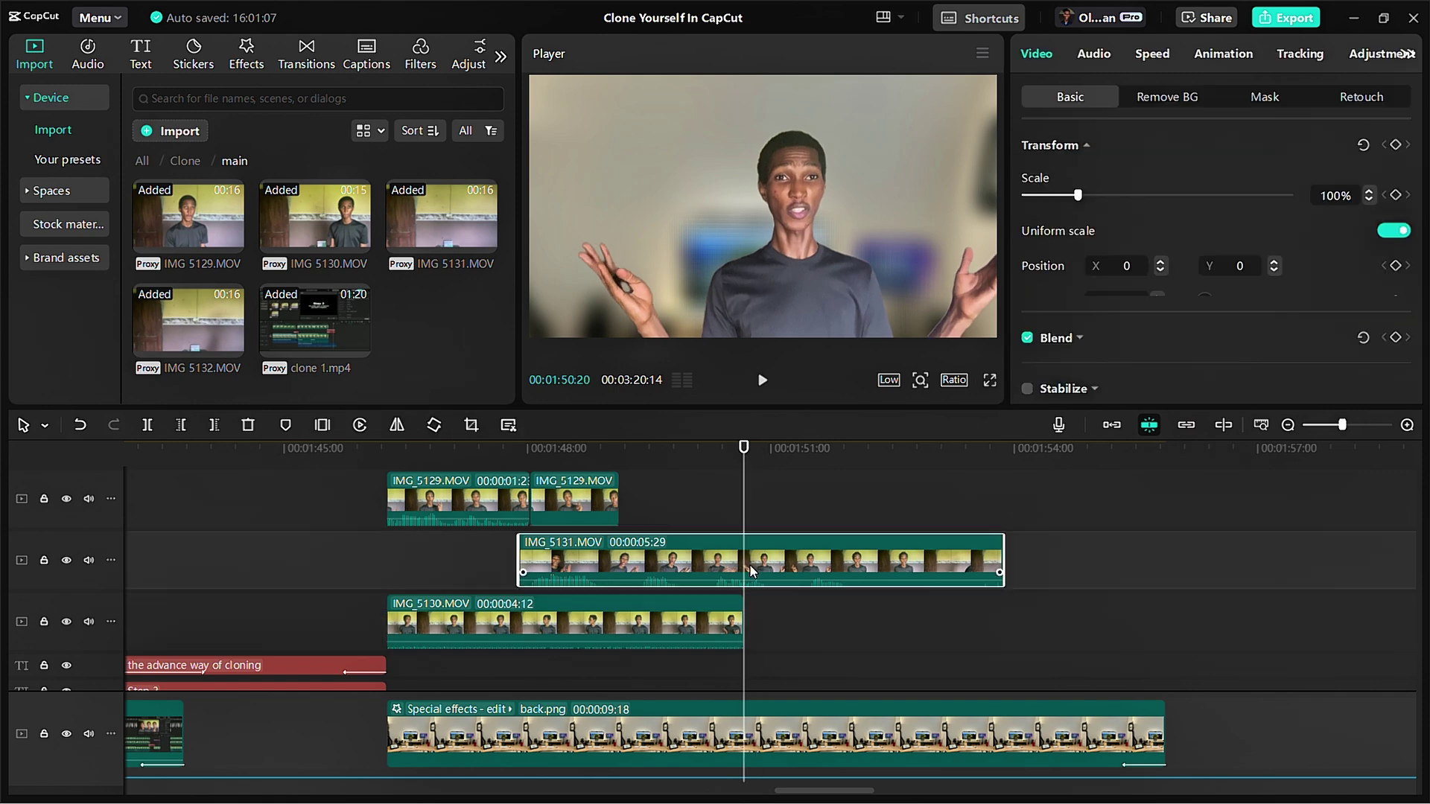
{"action": "key", "text": "w"}
{"action": "left_click", "coordinate": [717, 494]}
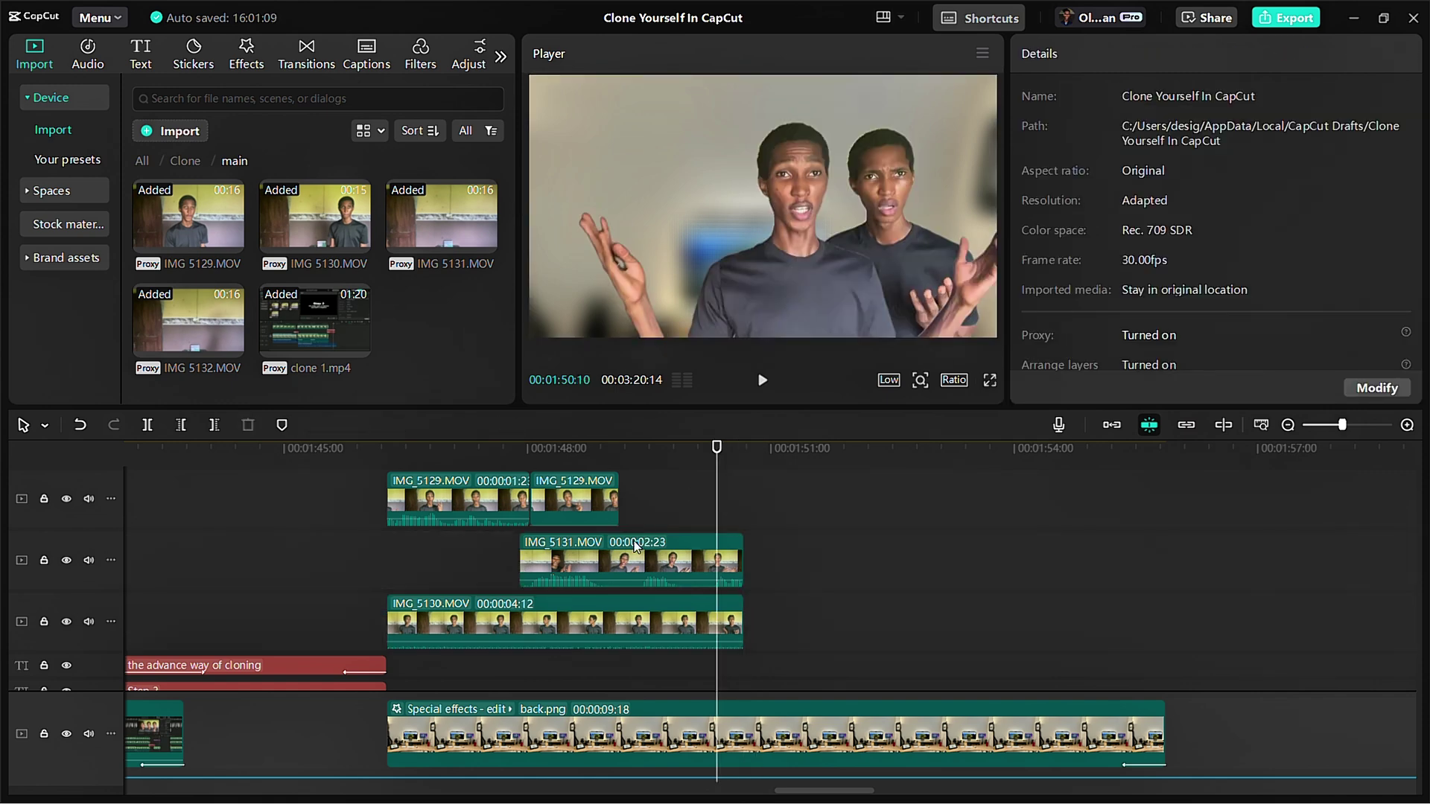
Step: Stretch the Adjustment2 layer's right edge further along the timeline
{"action": "scroll", "coordinate": [632, 540], "scroll_direction": "up", "scroll_amount": 2}
{"action": "left_click", "coordinate": [689, 523]}
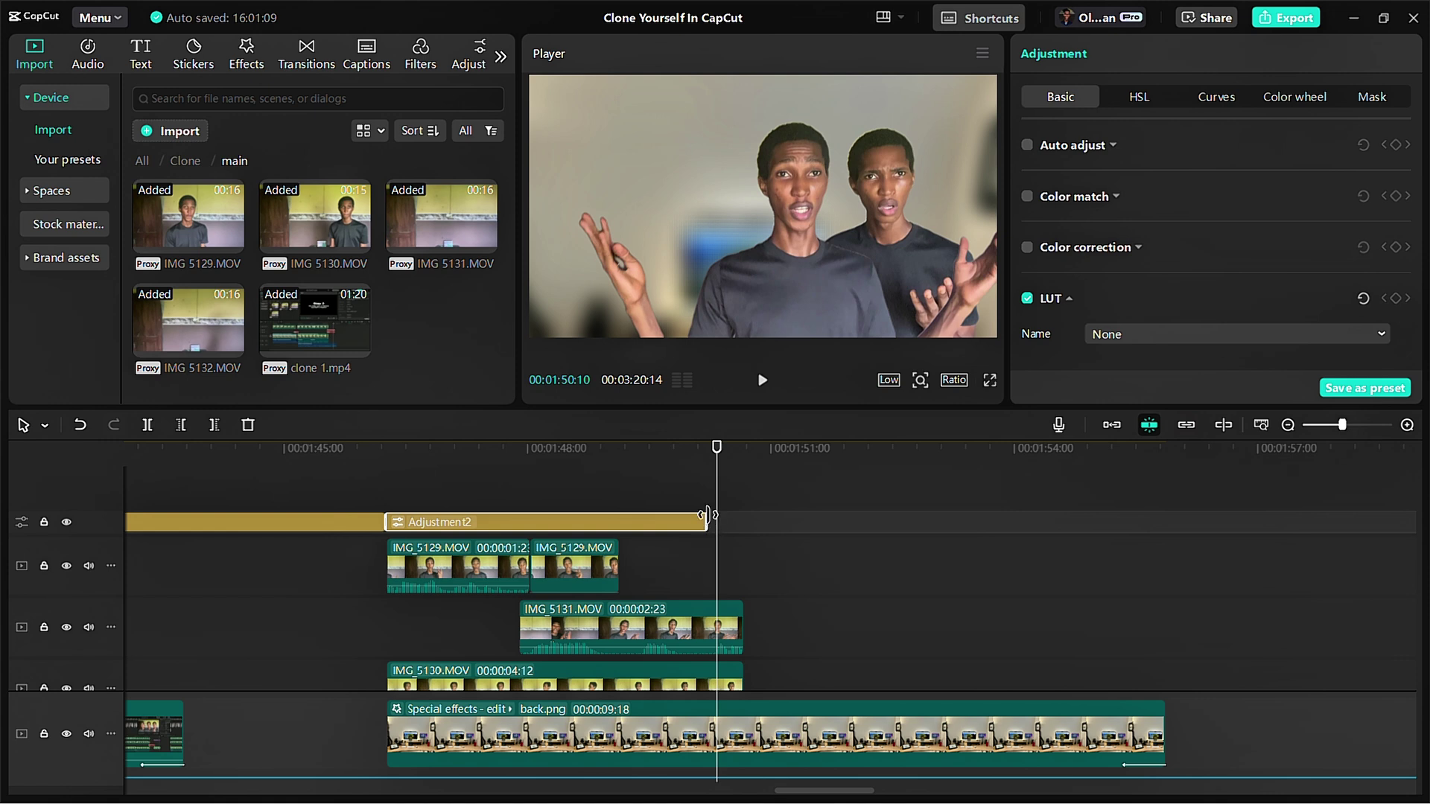
{"action": "left_click_drag", "start_coordinate": [708, 515], "coordinate": [1021, 515]}
{"action": "left_click", "coordinate": [675, 474]}
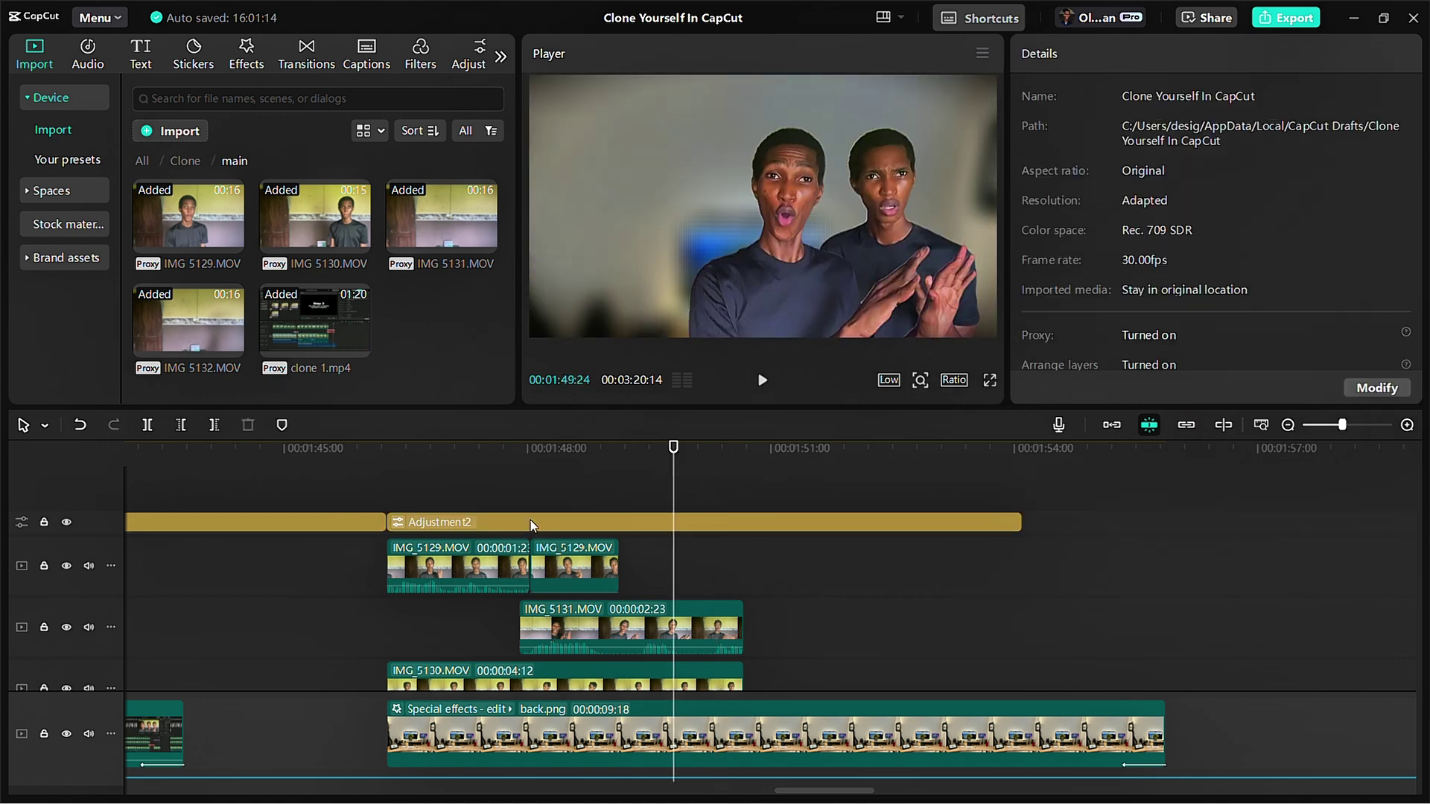
{"action": "left_click", "coordinate": [642, 484]}
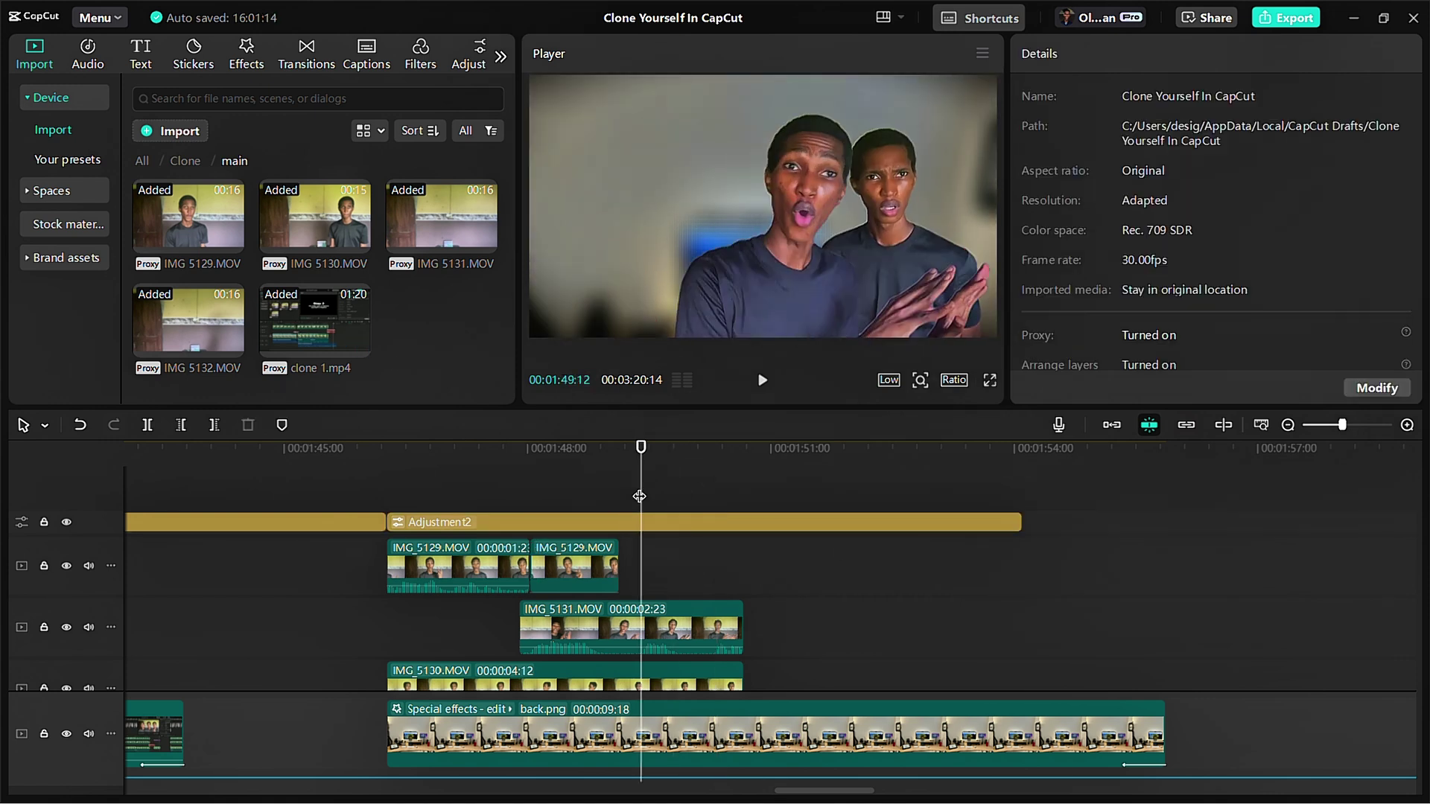
Step: Drop IMG_5132 onto the top video track and shift the new clone leftward in the Player
{"action": "left_click", "coordinate": [200, 317]}
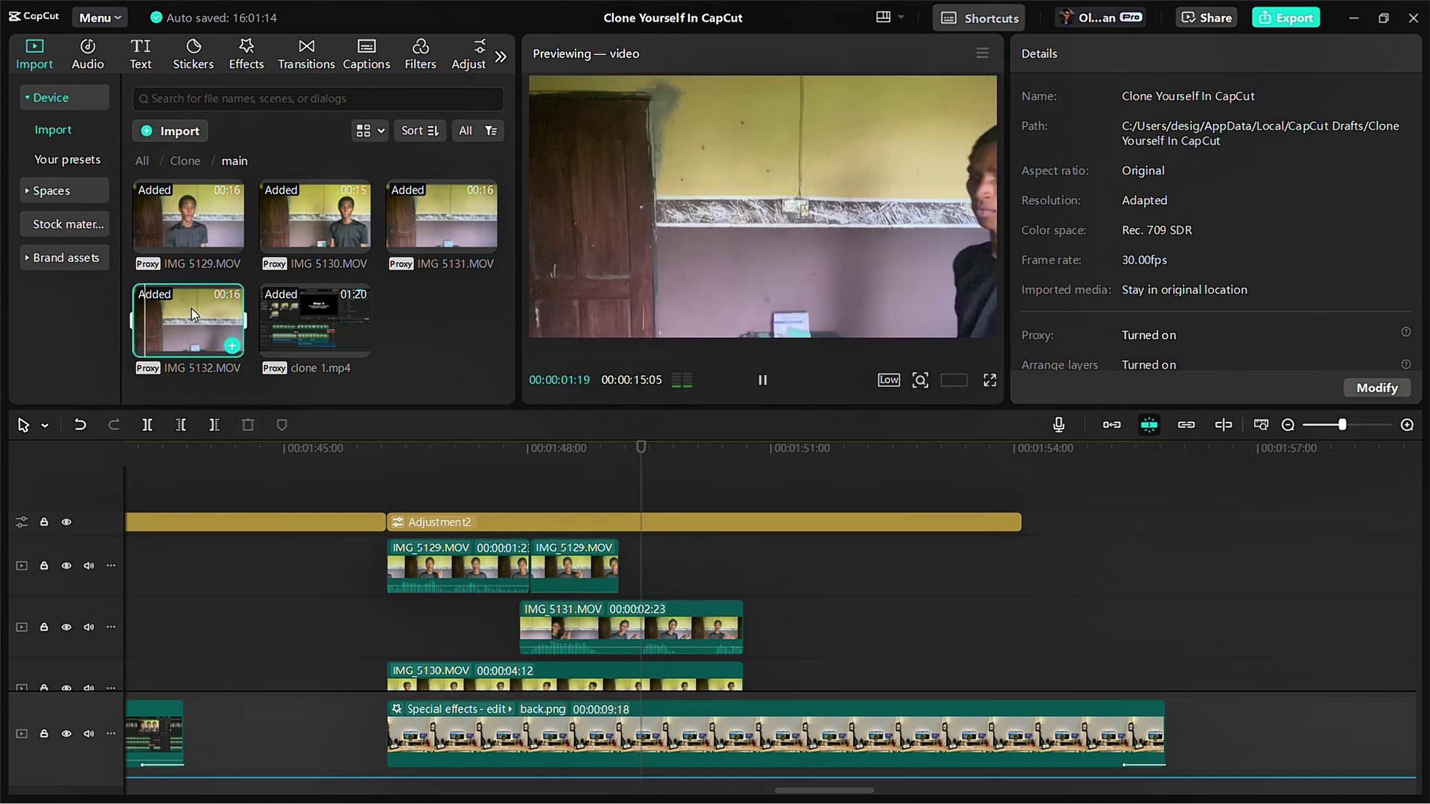
{"action": "left_click_drag", "start_coordinate": [191, 308], "coordinate": [668, 556]}
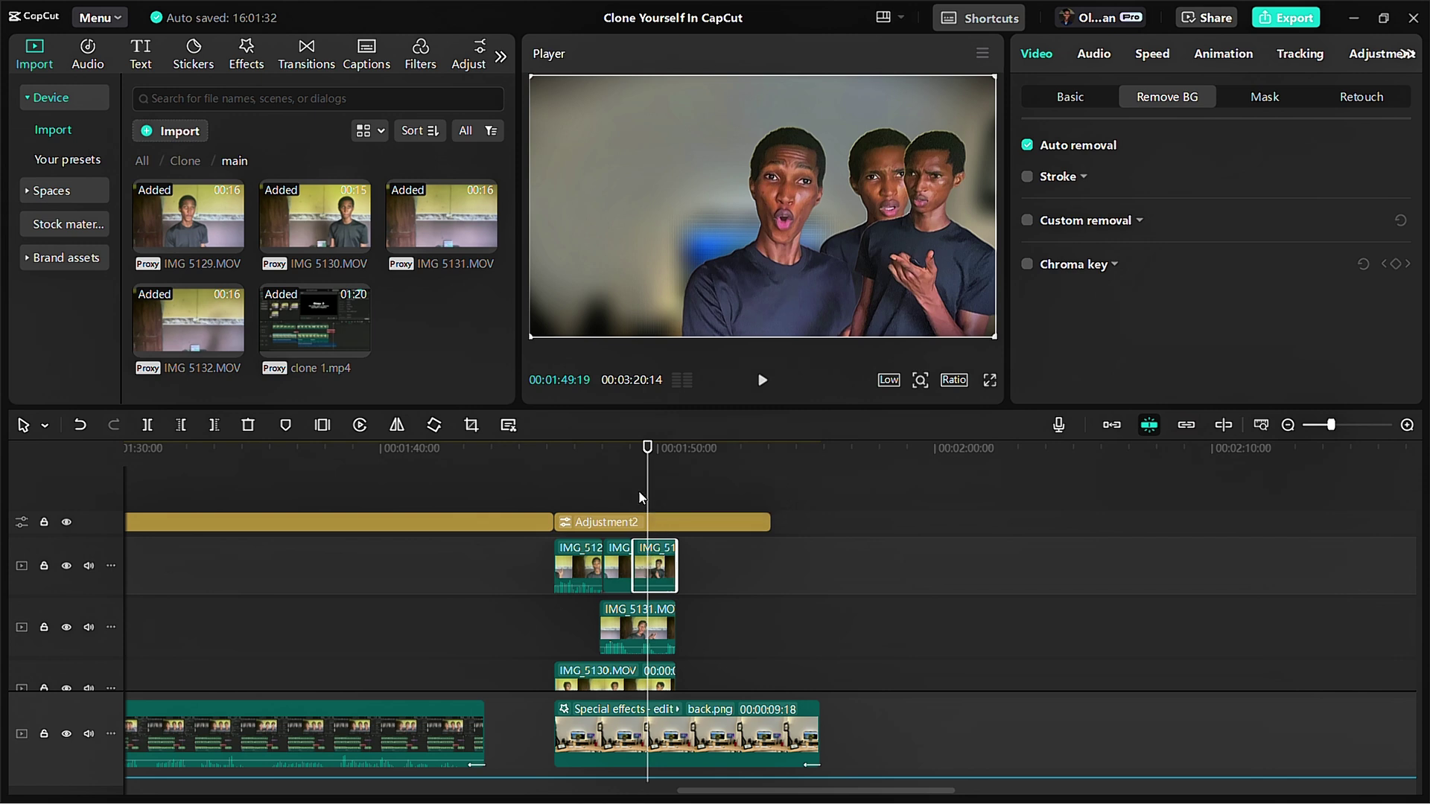
{"action": "left_click_drag", "start_coordinate": [636, 472], "coordinate": [651, 484]}
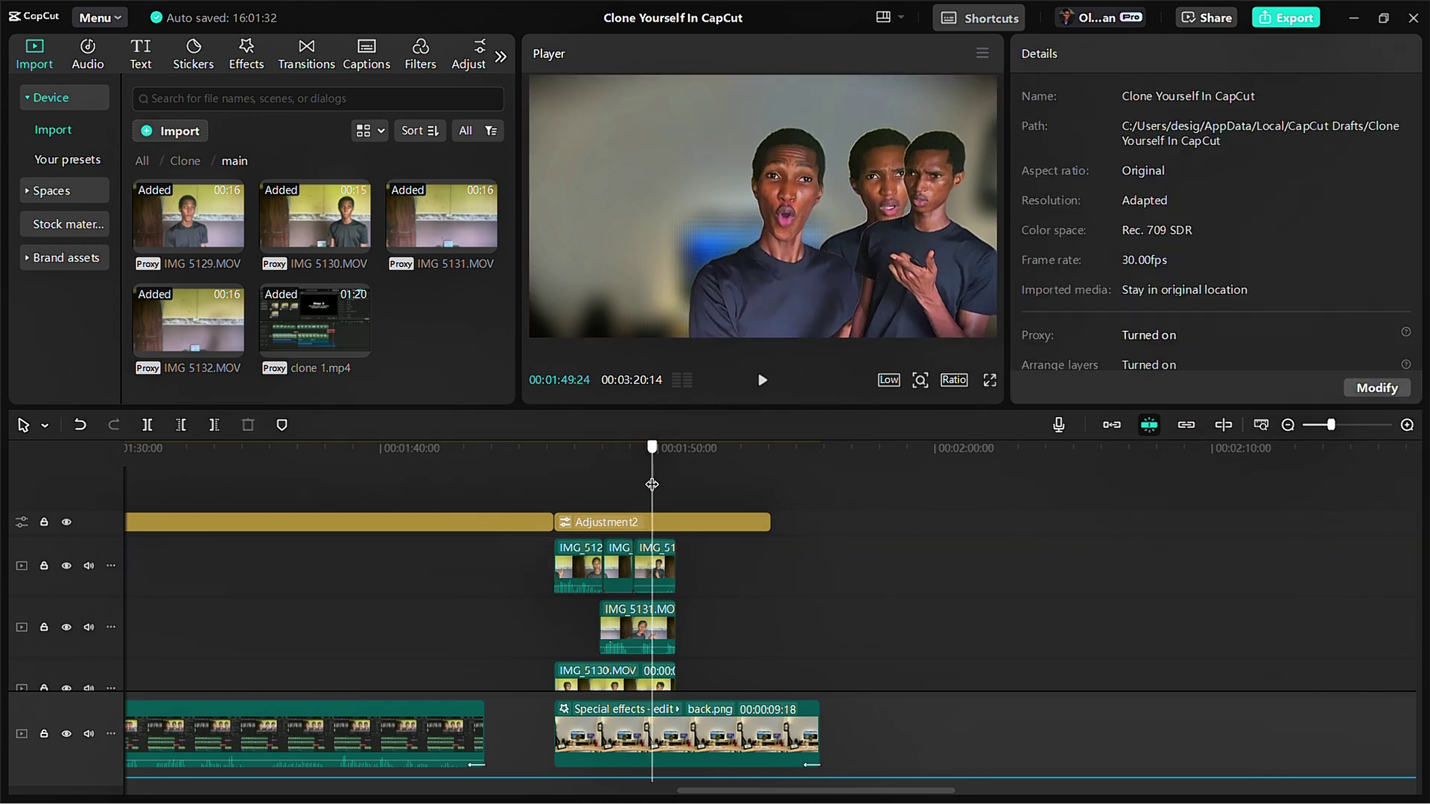
{"action": "left_click", "coordinate": [655, 565]}
{"action": "mouse_move", "coordinate": [835, 268]}
{"action": "left_mouse_down"}
{"action": "mouse_move", "coordinate": [865, 240]}
{"action": "mouse_move", "coordinate": [617, 243]}
{"action": "left_mouse_up"}
Step: Mirror the IMG_5132 clone, move it to the frame's left side, and preview from 1:48:09
{"action": "left_click", "coordinate": [400, 432]}
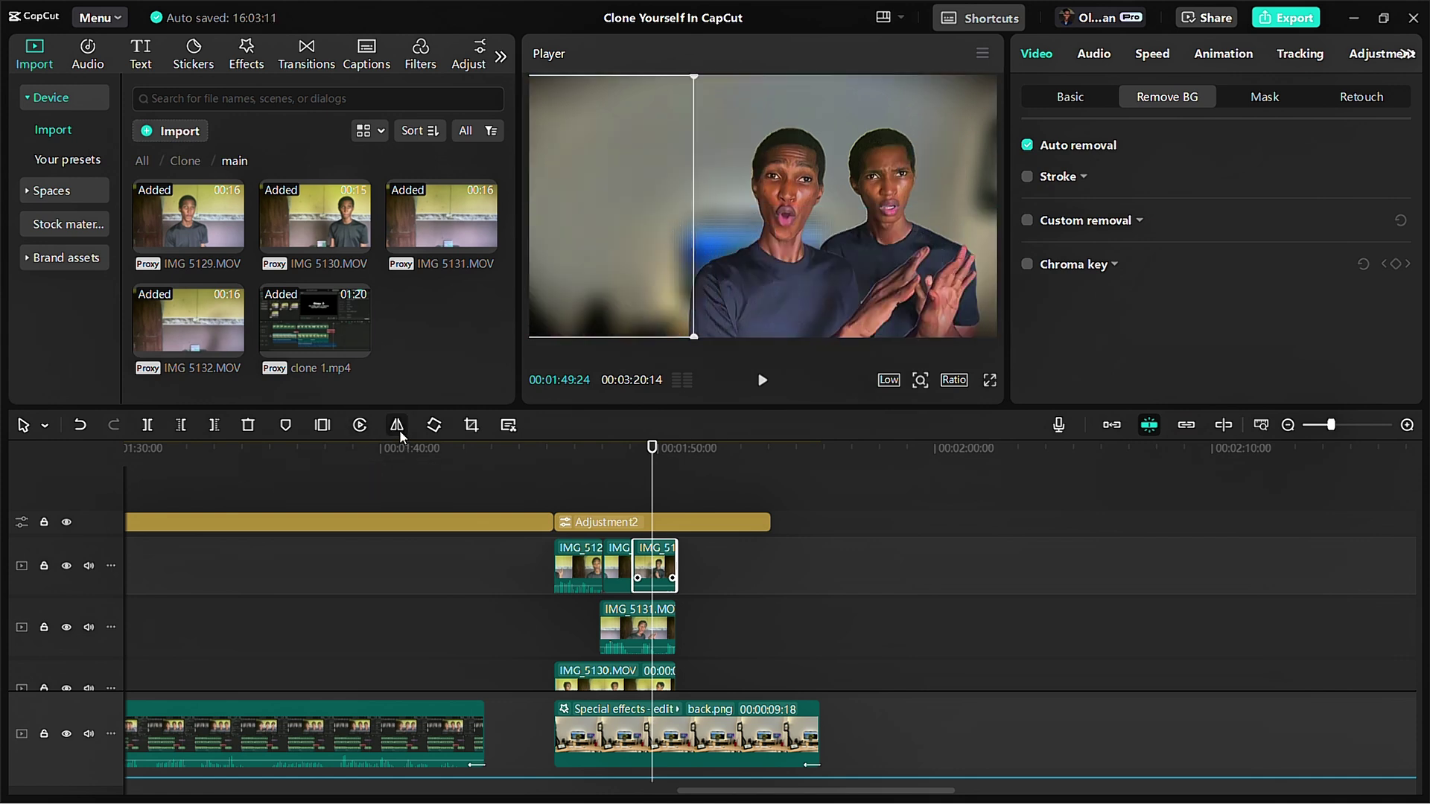
{"action": "mouse_move", "coordinate": [568, 332]}
{"action": "left_mouse_down"}
{"action": "mouse_move", "coordinate": [739, 260]}
{"action": "mouse_move", "coordinate": [927, 293]}
{"action": "left_mouse_up"}
{"action": "left_click", "coordinate": [612, 485]}
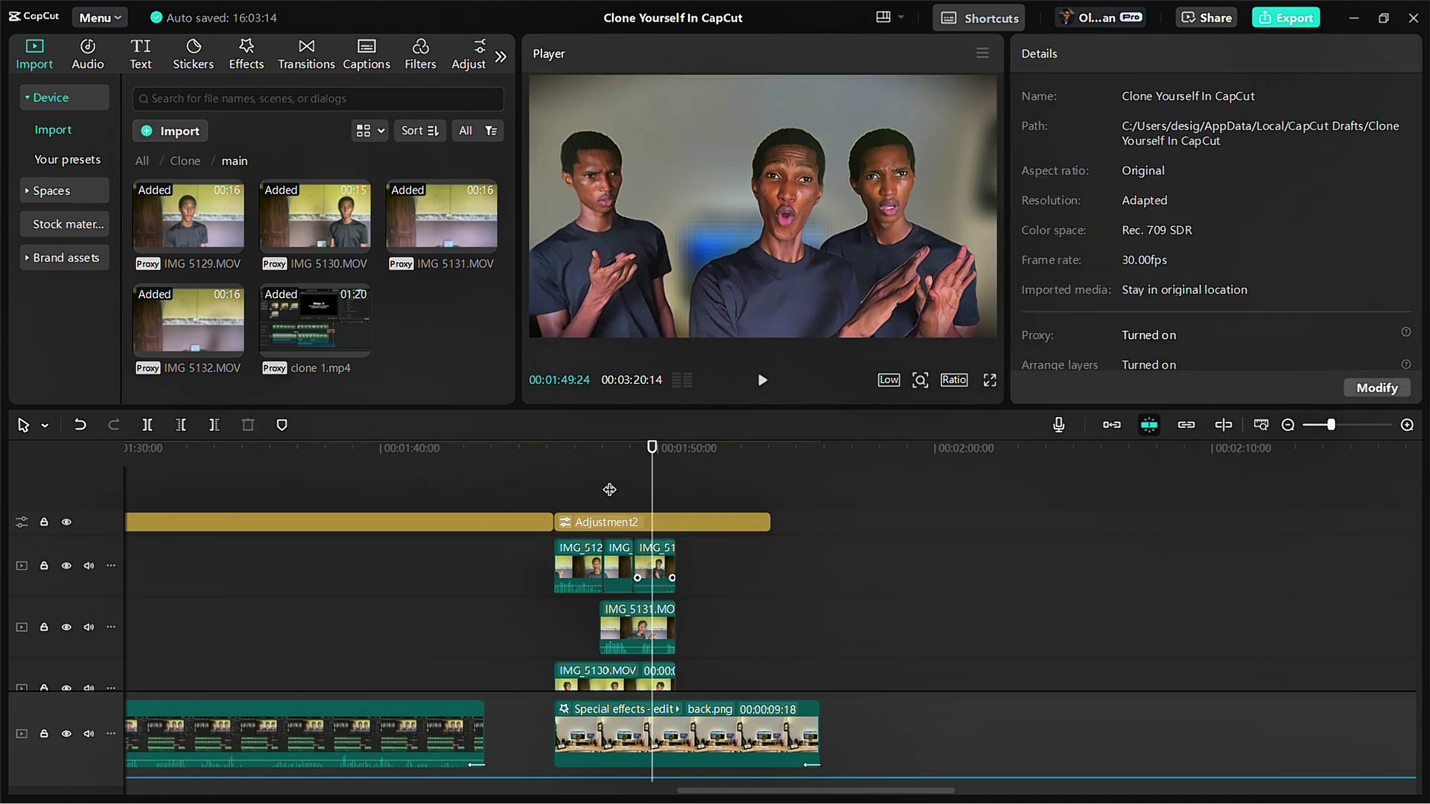
{"action": "key", "text": "space"}
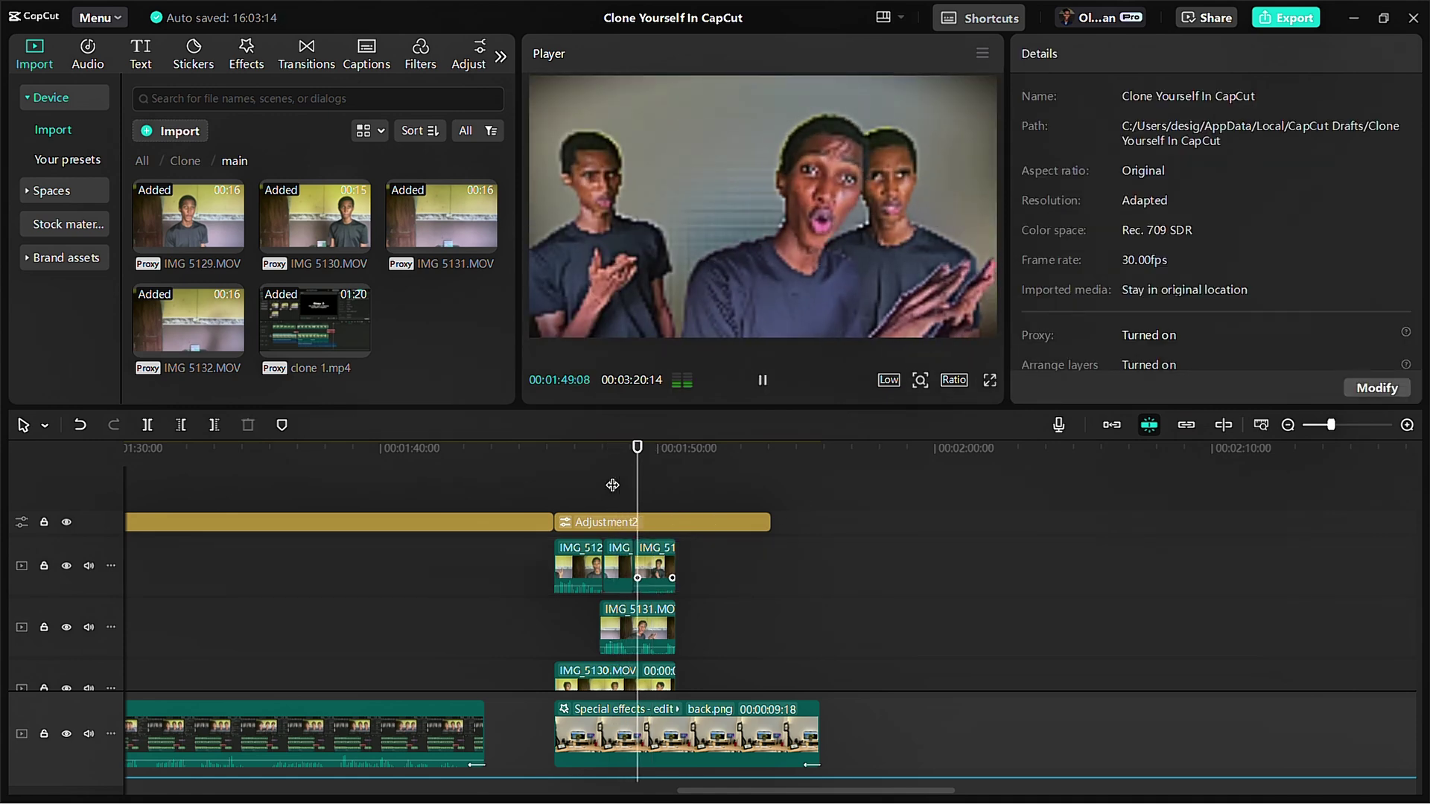